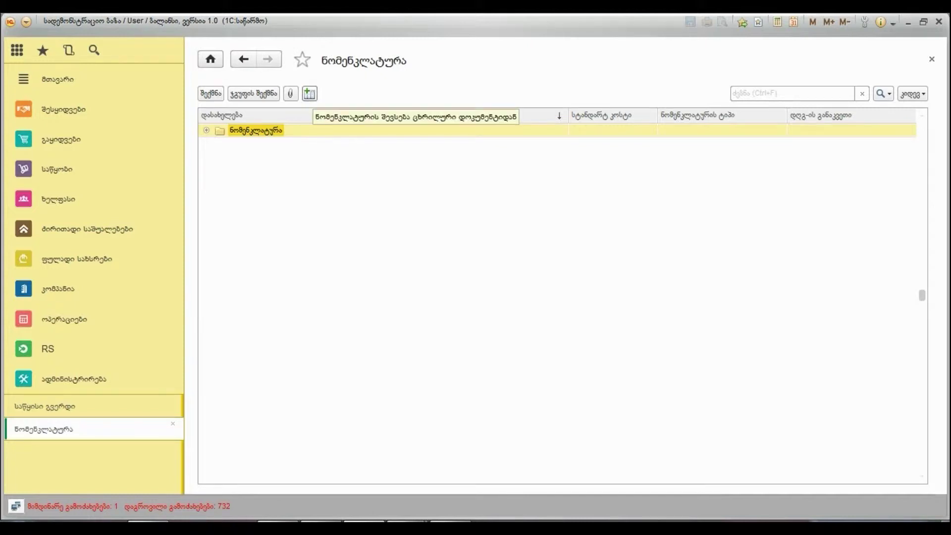
Open the import from a spreadsheet document for ნომენკლატურა and examine the headings of template columns 1 to 10.
left_click(310, 93)
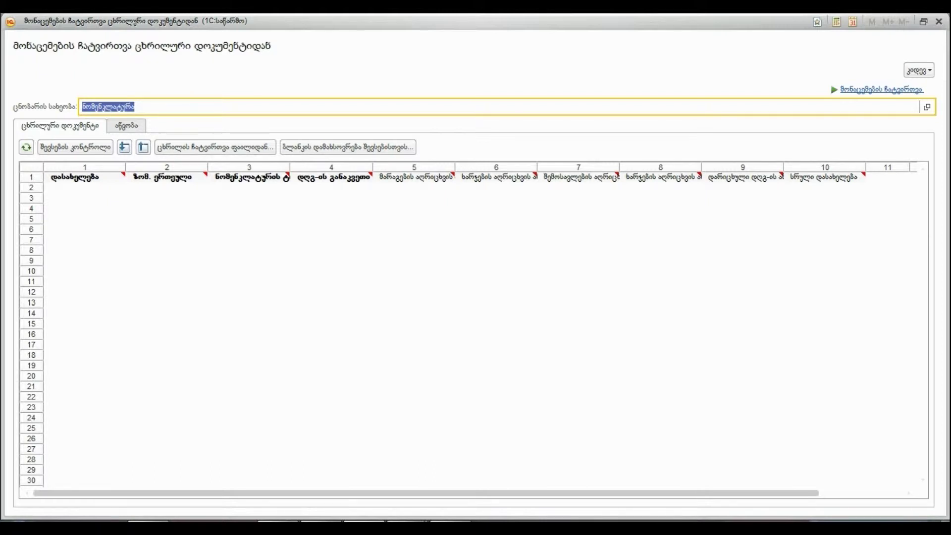
left_click(84, 177)
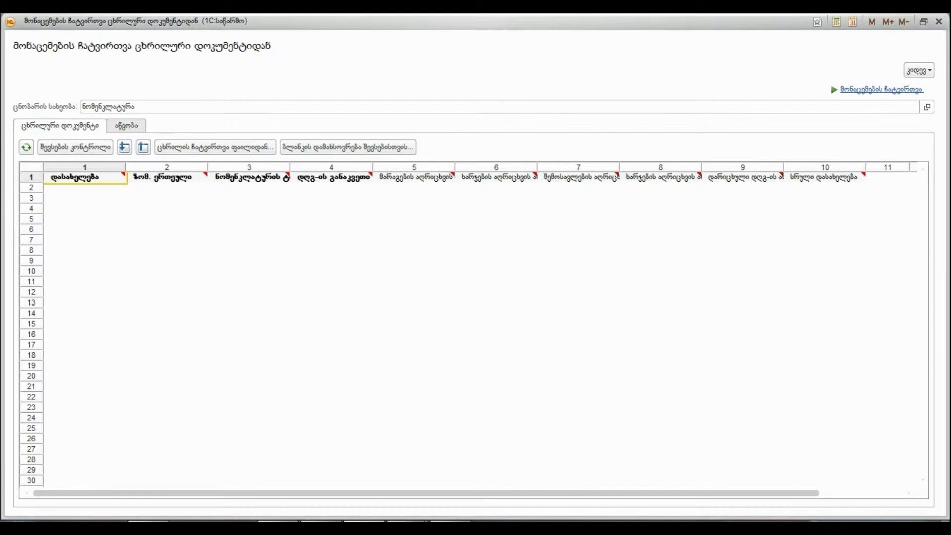
left_click(166, 177)
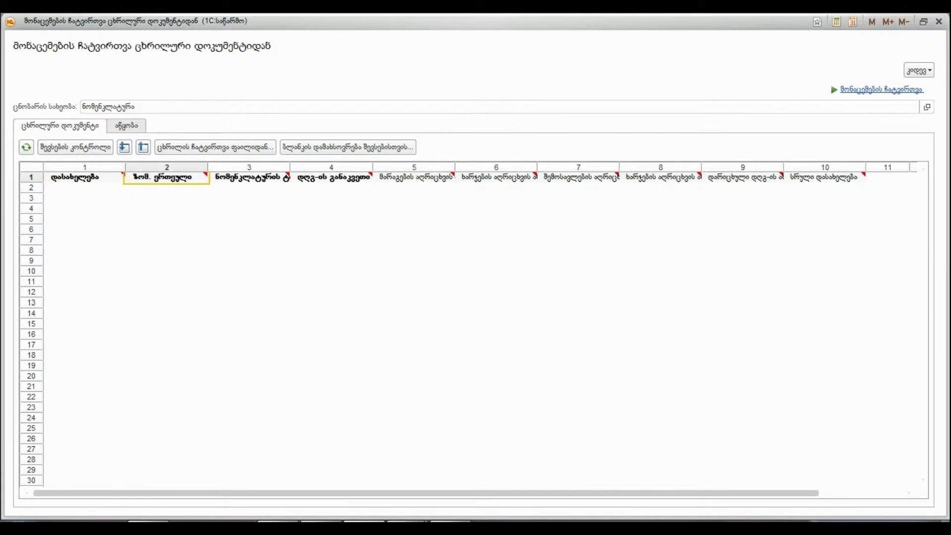
left_click(249, 177)
left_click(331, 177)
left_click(414, 177)
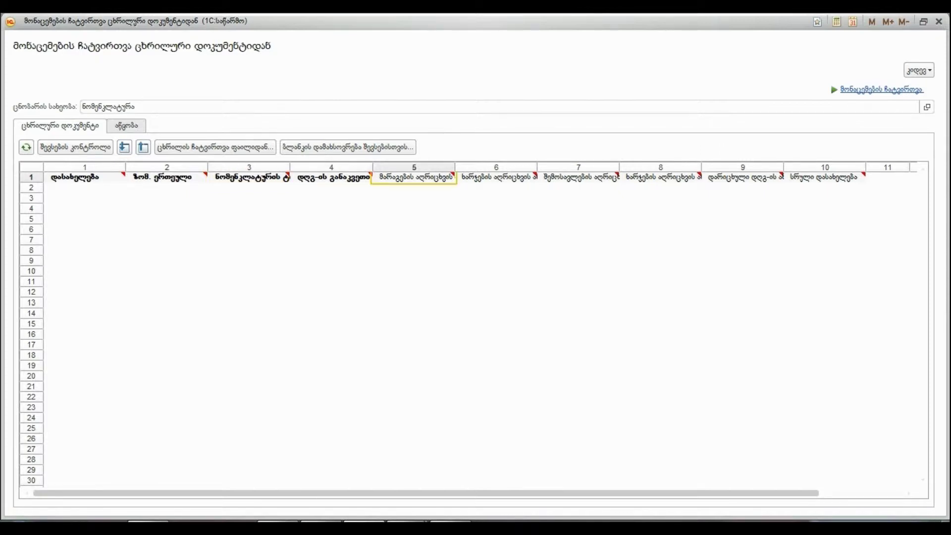
left_click(495, 177)
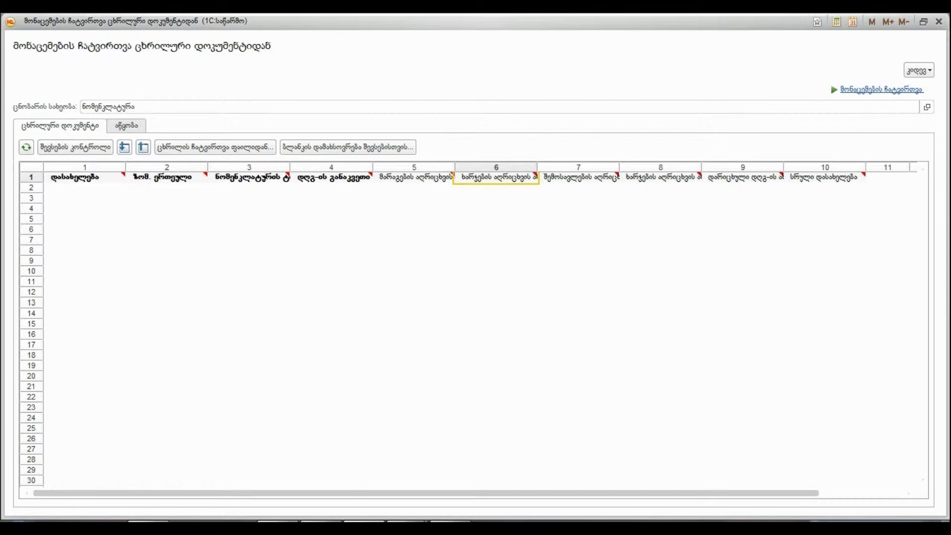
left_click(577, 177)
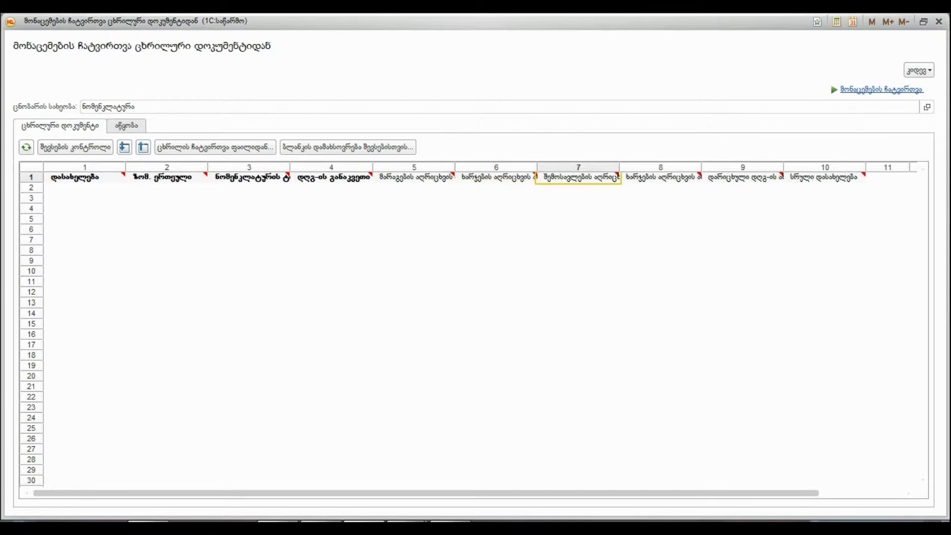
left_click(660, 177)
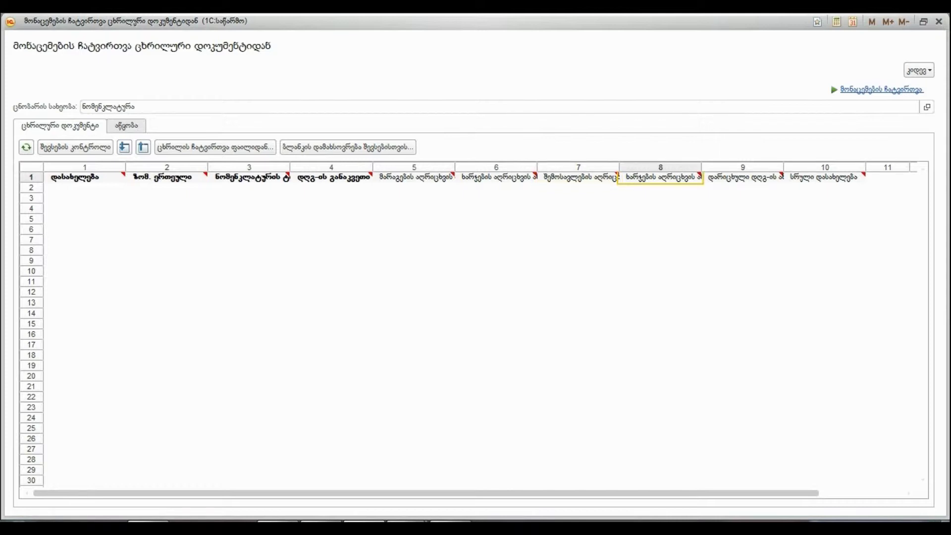
left_click(742, 177)
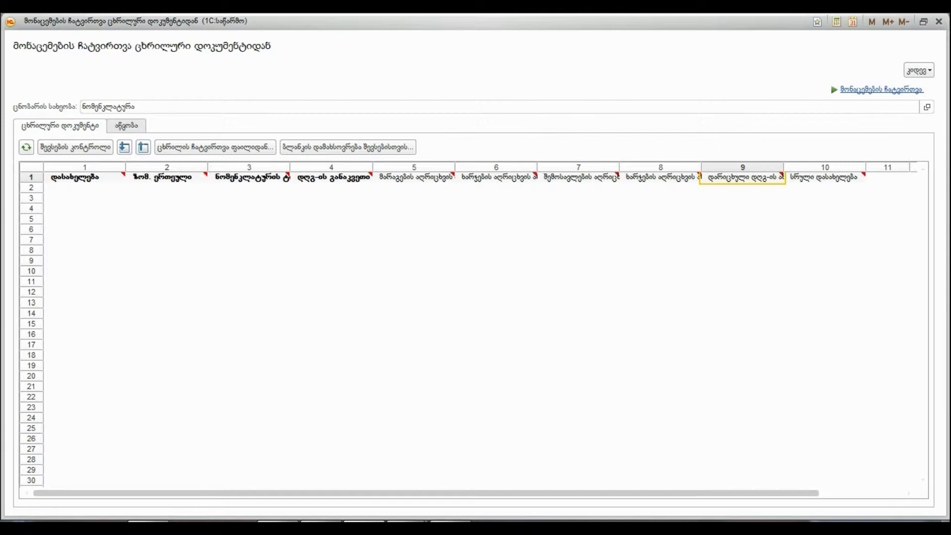
left_click(824, 177)
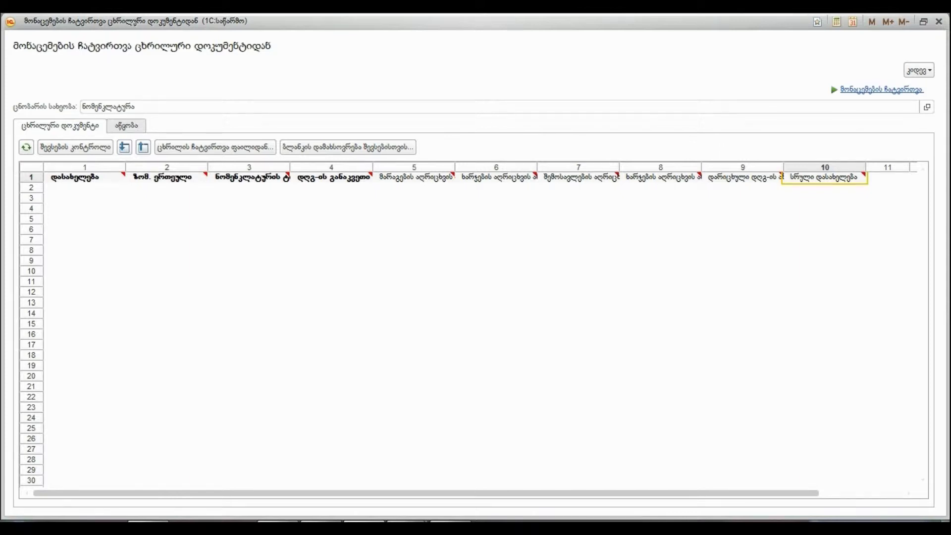
Open the import settings (აწყობა) and look through the whole list of item attributes.
left_click(125, 125)
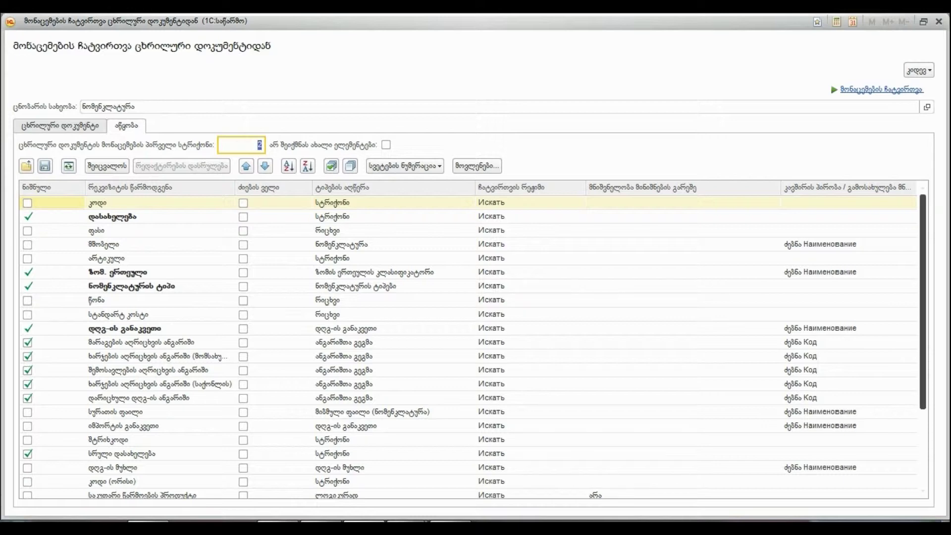
scroll(473, 346, "down", 2)
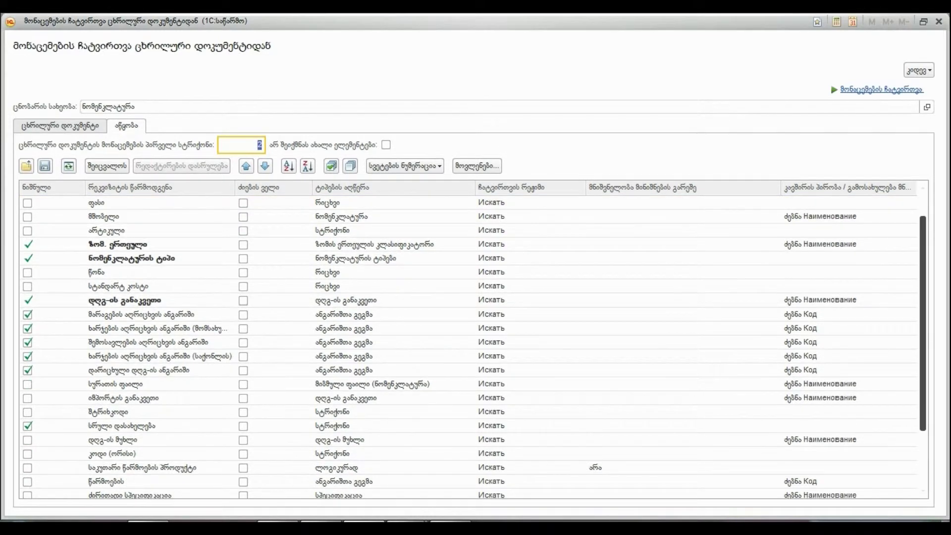
scroll(473, 347, "down", 5)
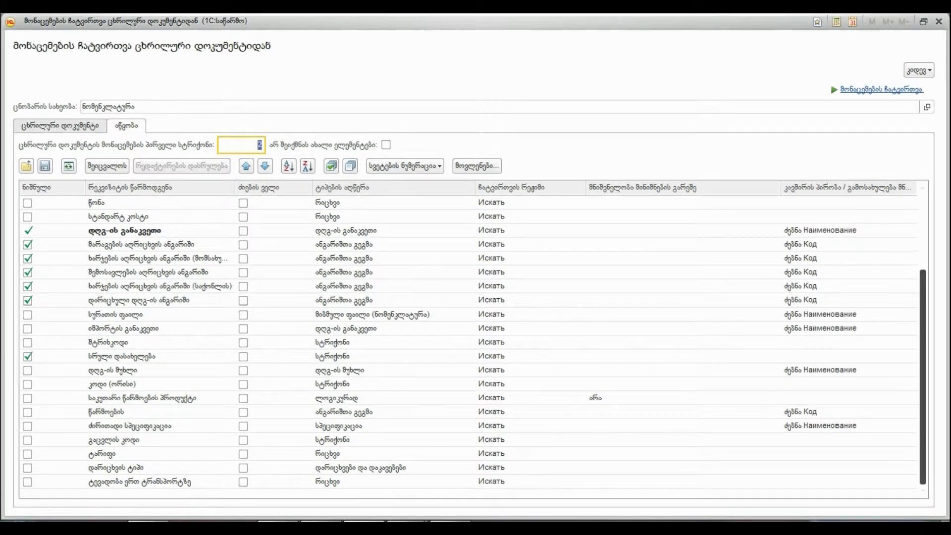
scroll(473, 347, "up", 7)
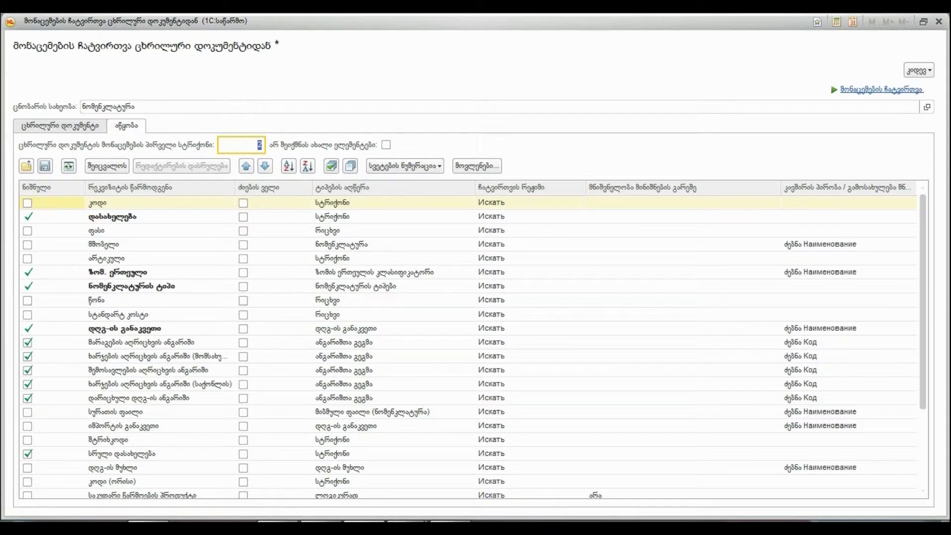
Mark the ფასი attribute for import and unmark it again.
left_click(28, 230)
left_click(27, 230)
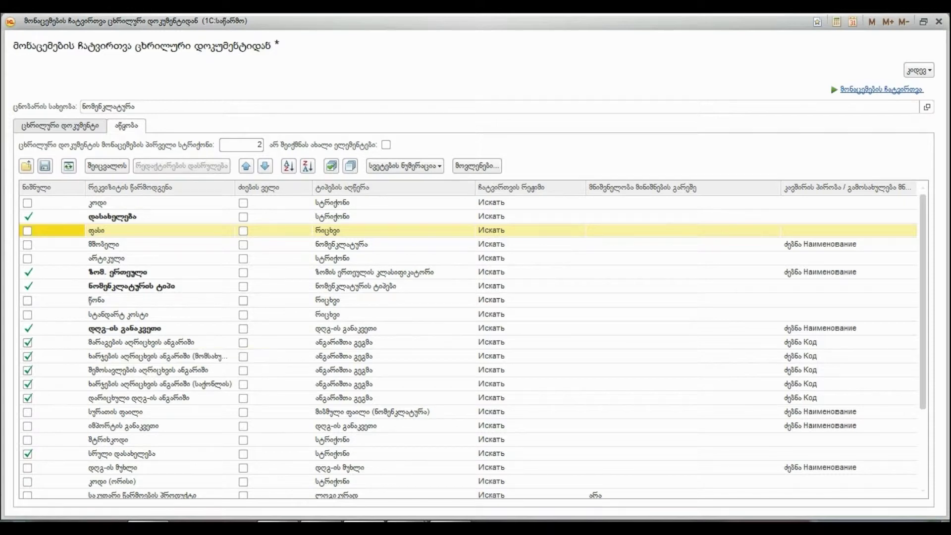
Review the required attributes დასახელება, ზომ. ერთეული, ნომენკლატურის ტიპი and დღგ-ის განაკვეთი one by one.
left_click(160, 216)
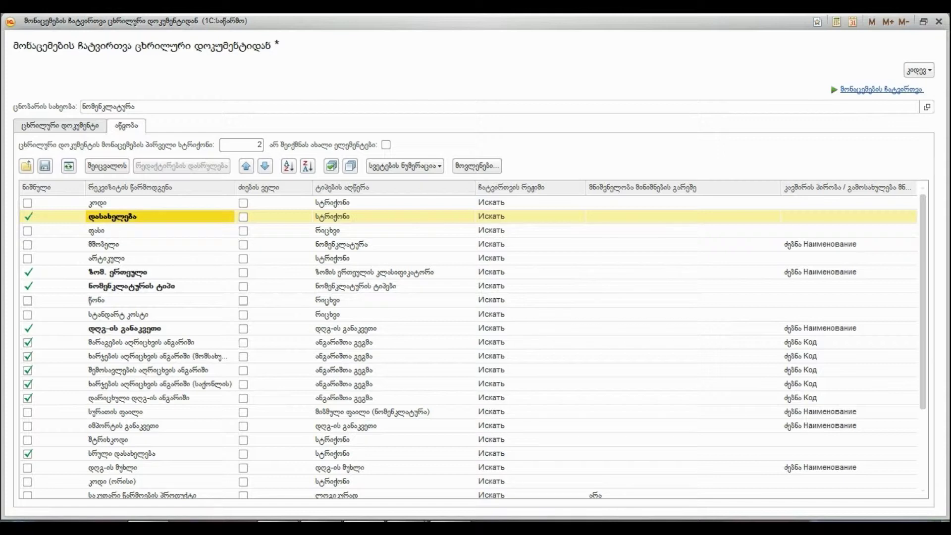
left_click(160, 272)
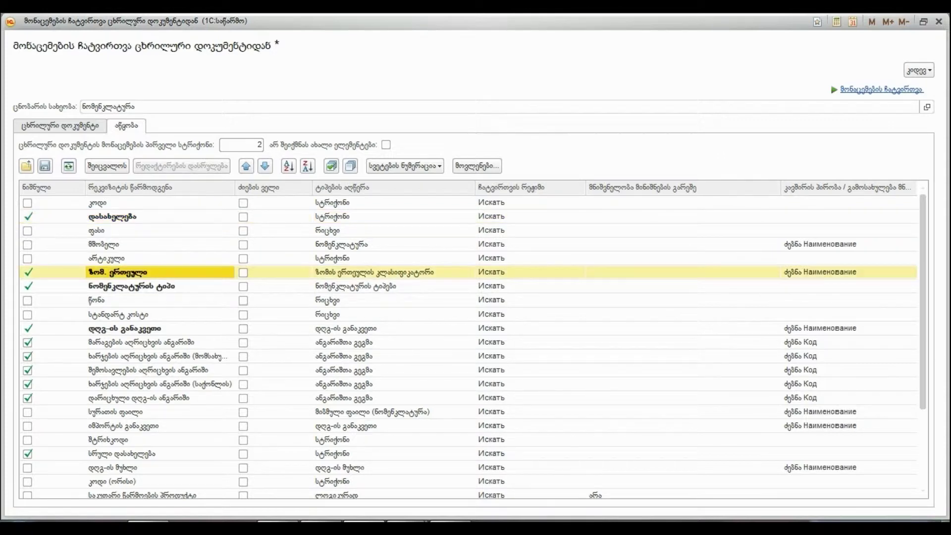
left_click(159, 285)
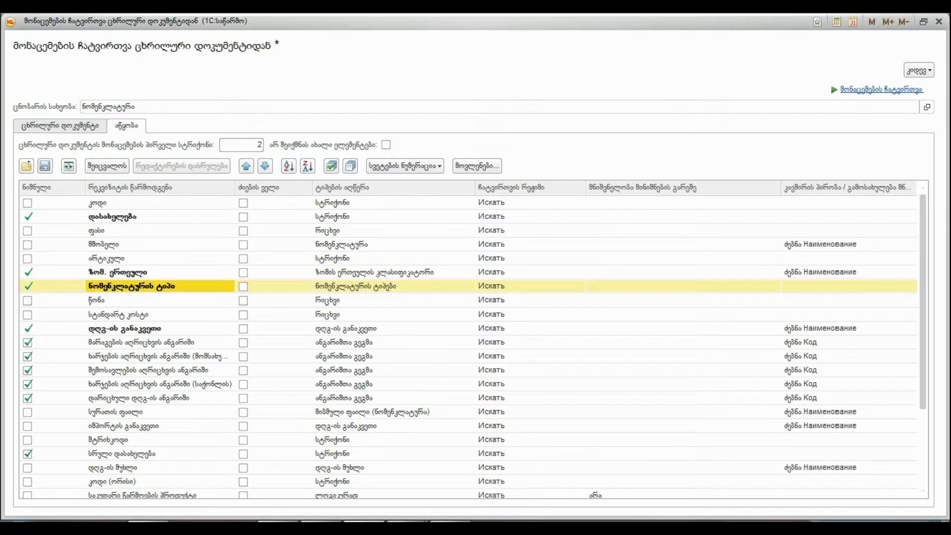
left_click(160, 328)
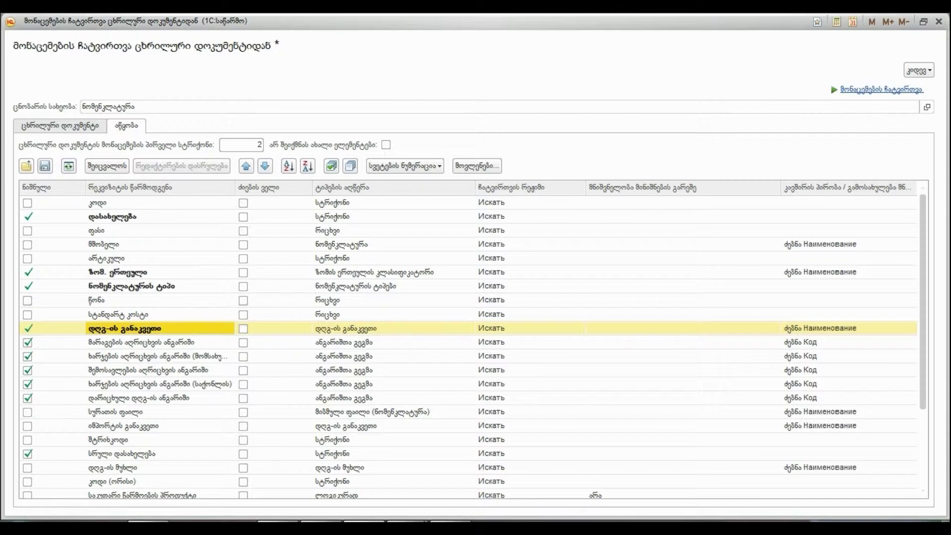
Try the search-field flag and a default value of 1610 for the attribute მარაგების აღრიცხვის ანგარიში.
left_click(243, 342)
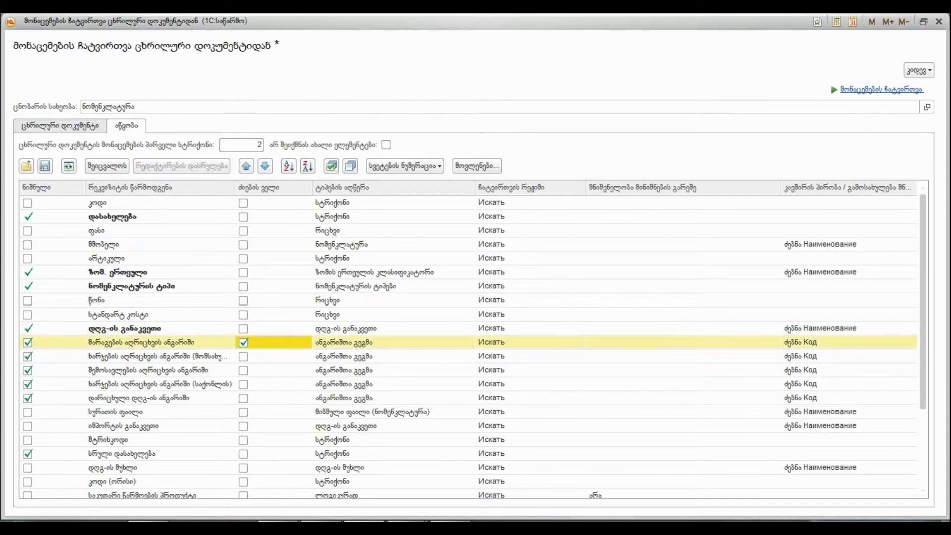
key("space")
left_click(529, 341)
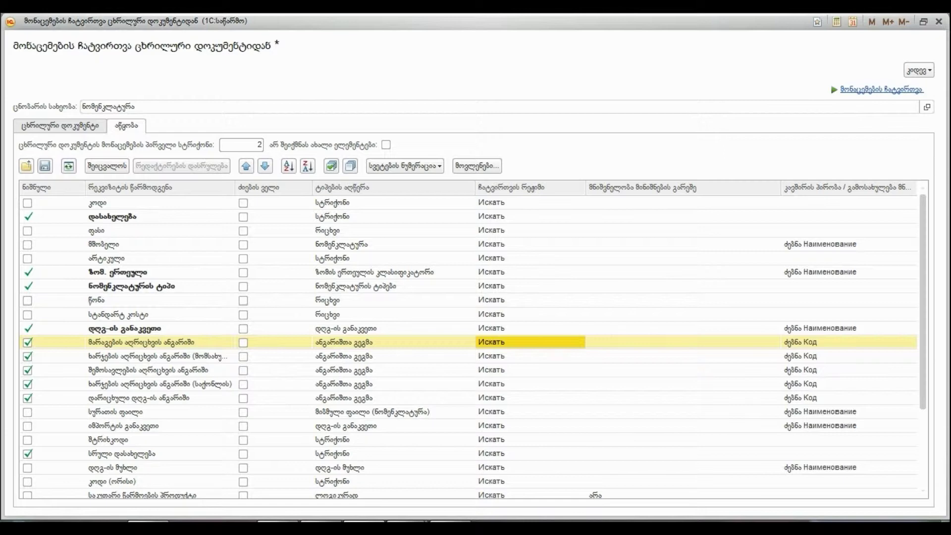
key("F2")
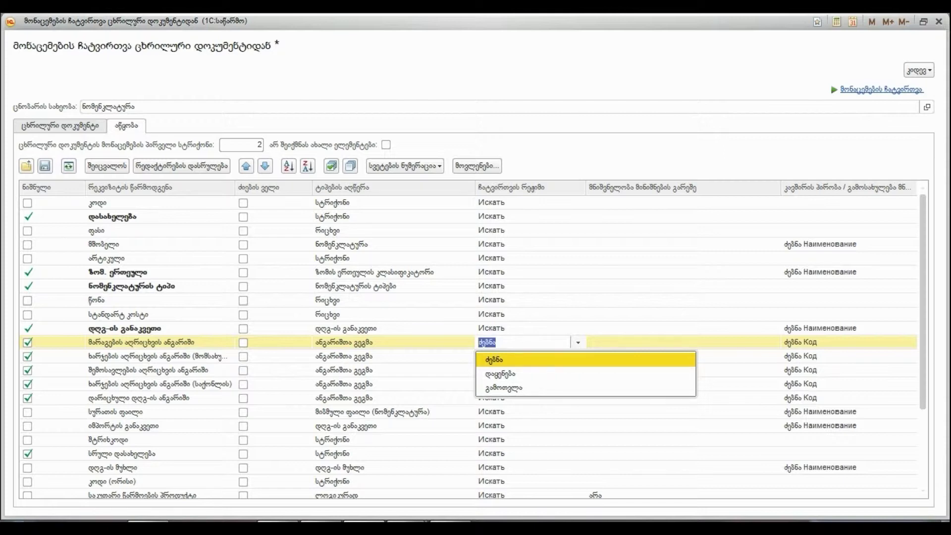
left_click(499, 373)
left_click(621, 341)
key("Return")
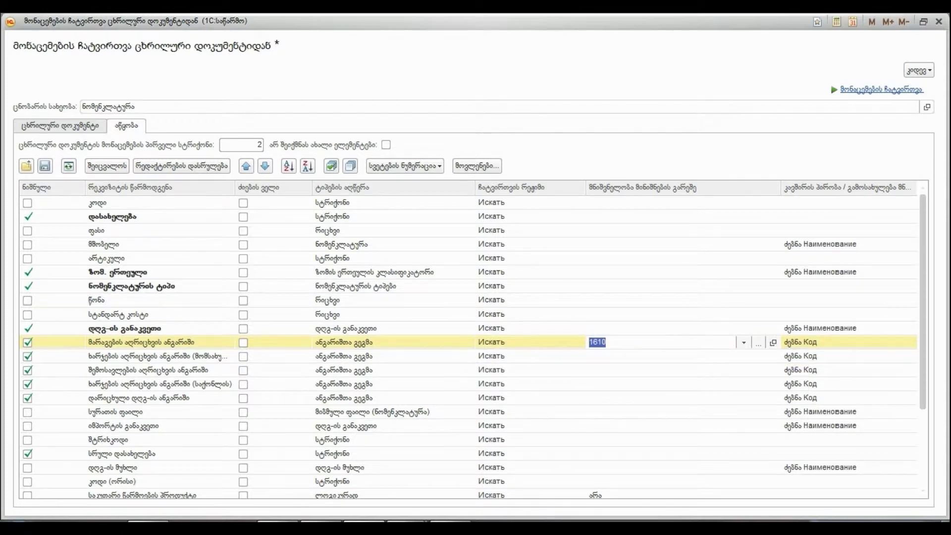
Examine the search options in the link condition of მარაგების აღრიცხვის ანგარიში, and cancel without changing it.
left_click(800, 342)
left_click(893, 342)
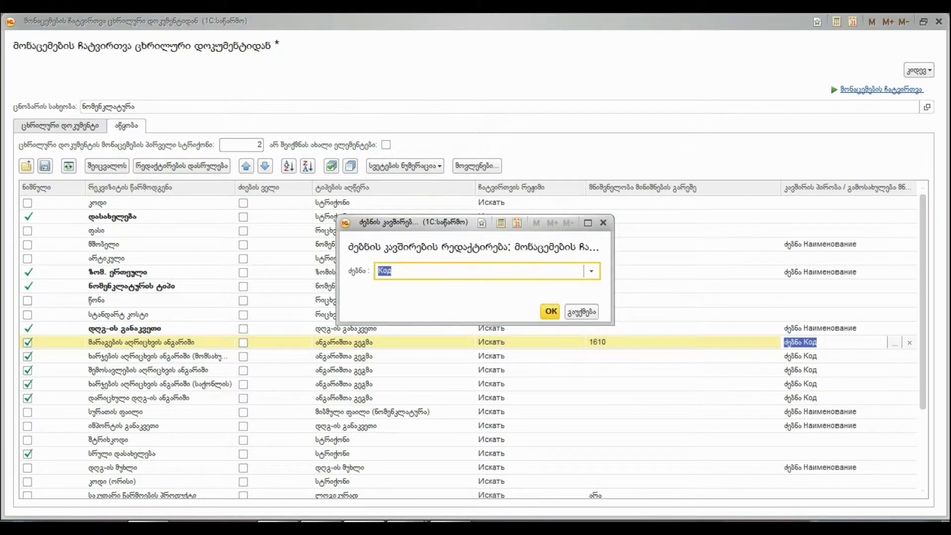
key("F4")
key("Down")
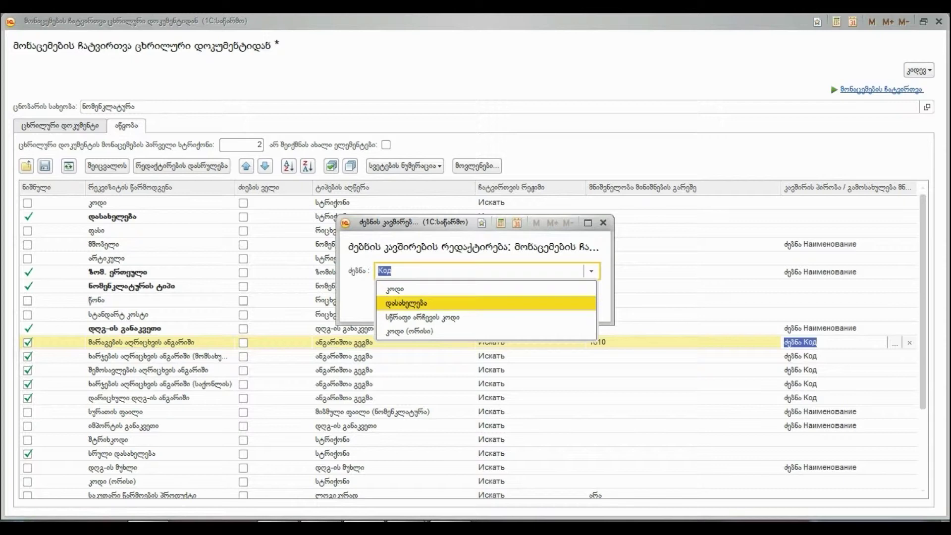
key("Down")
key("Down")
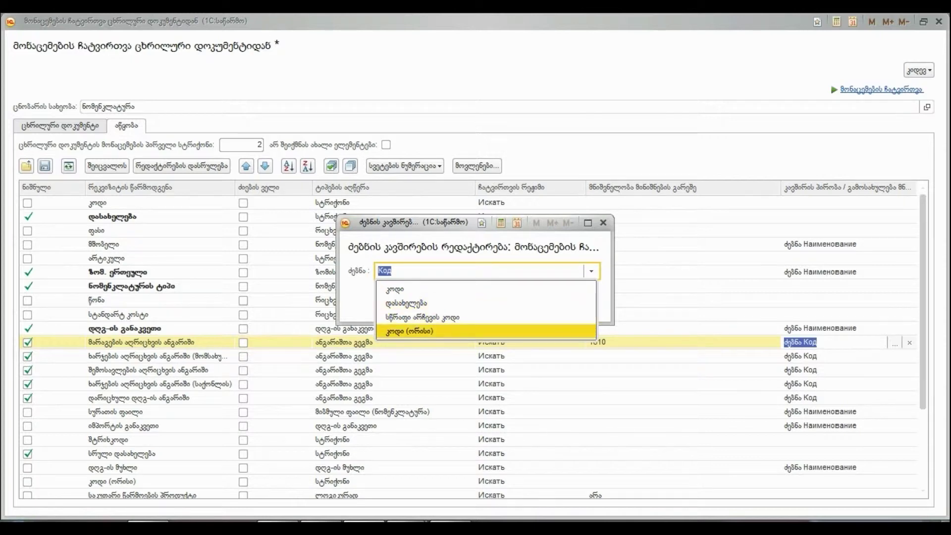
key("Escape")
left_click(581, 311)
Try the loading mode დაყენება with the default account 1610 for the attribute მარაგების აღრიცხვის ანგარიში.
left_click(525, 342)
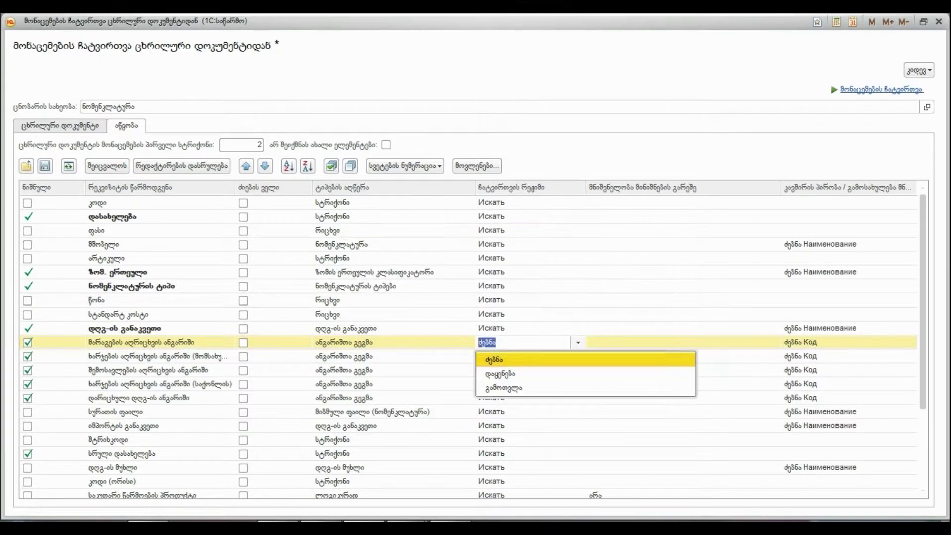
key("Down")
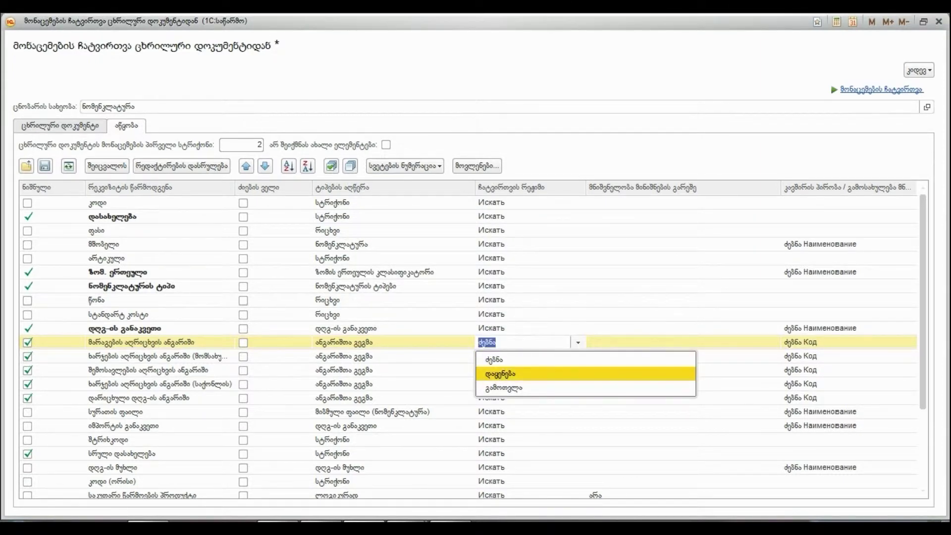
key("Return")
key("Down")
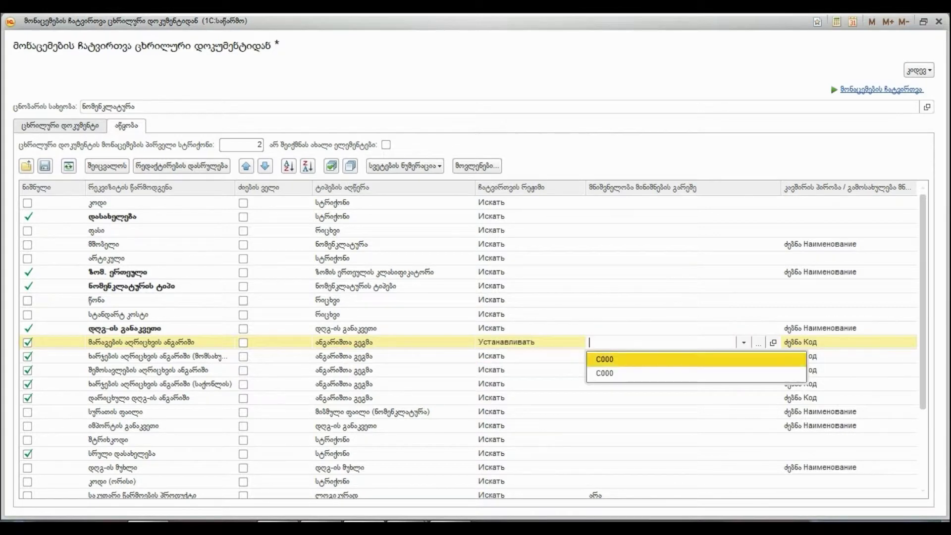
type("1610")
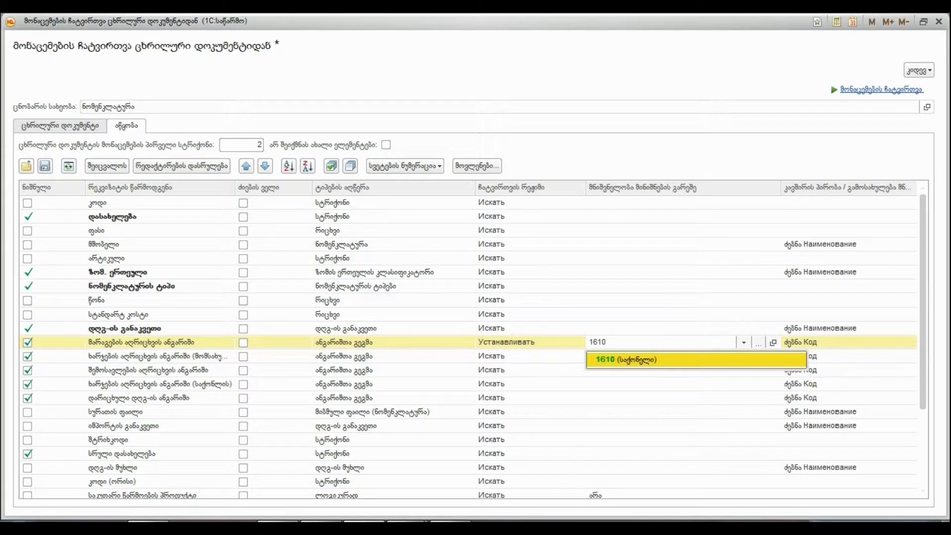
key("Return")
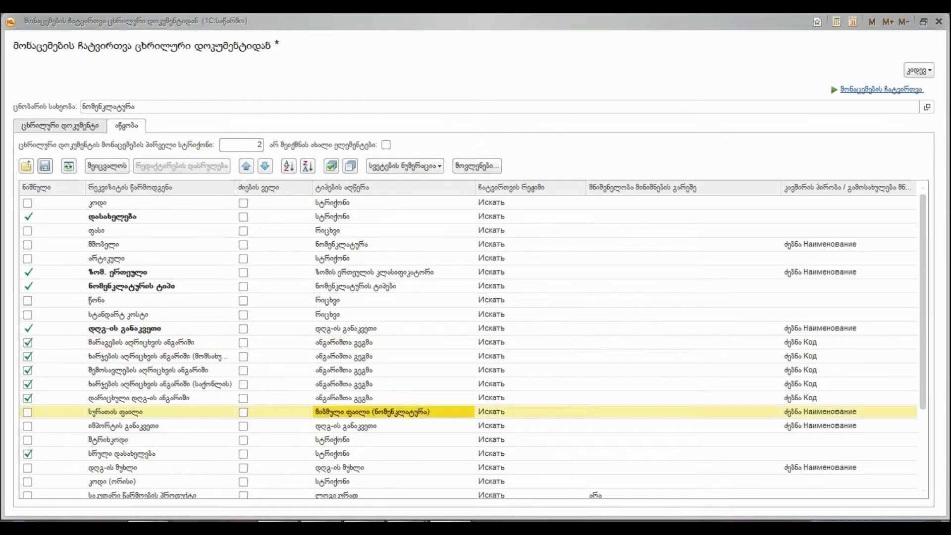
Open the dialogs for saving the import settings to a file and restoring them from one, cancelling both.
left_click(46, 165)
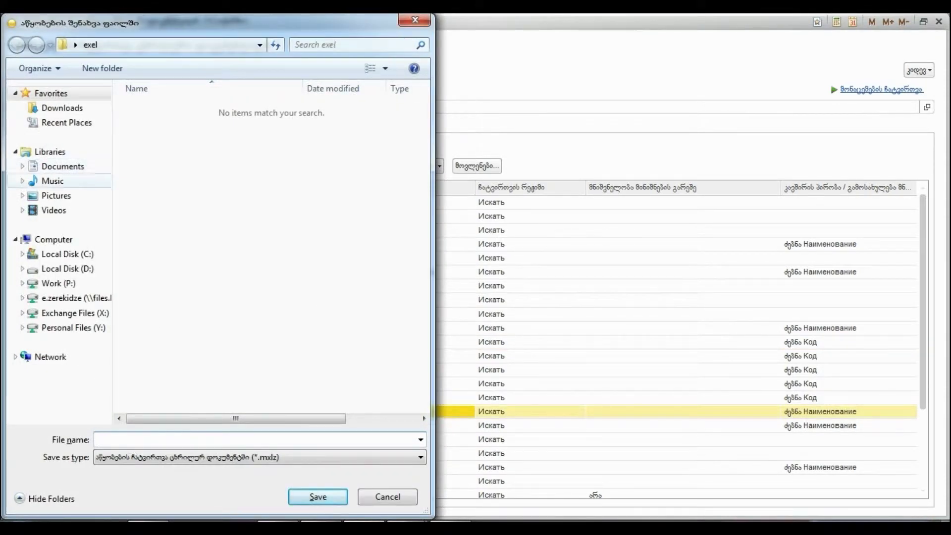
left_click(387, 497)
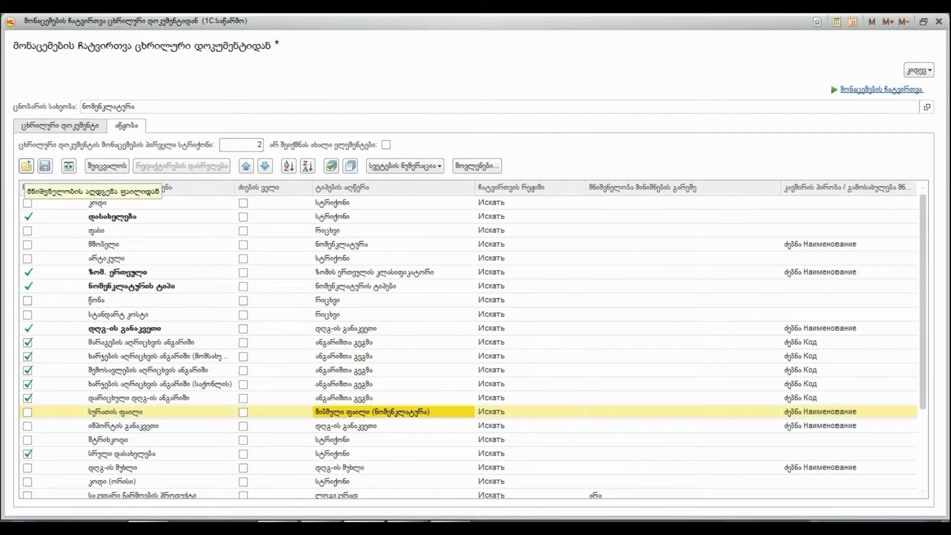
left_click(26, 166)
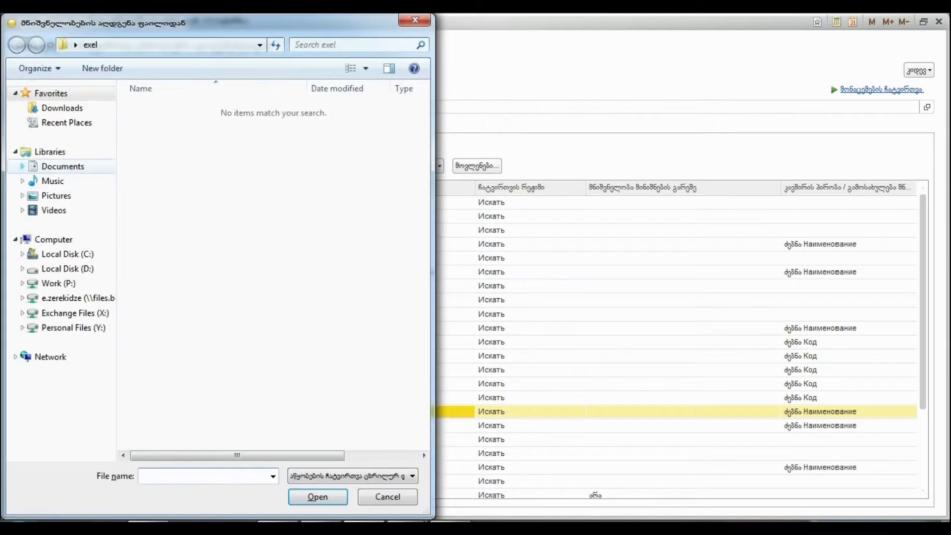
left_click(415, 20)
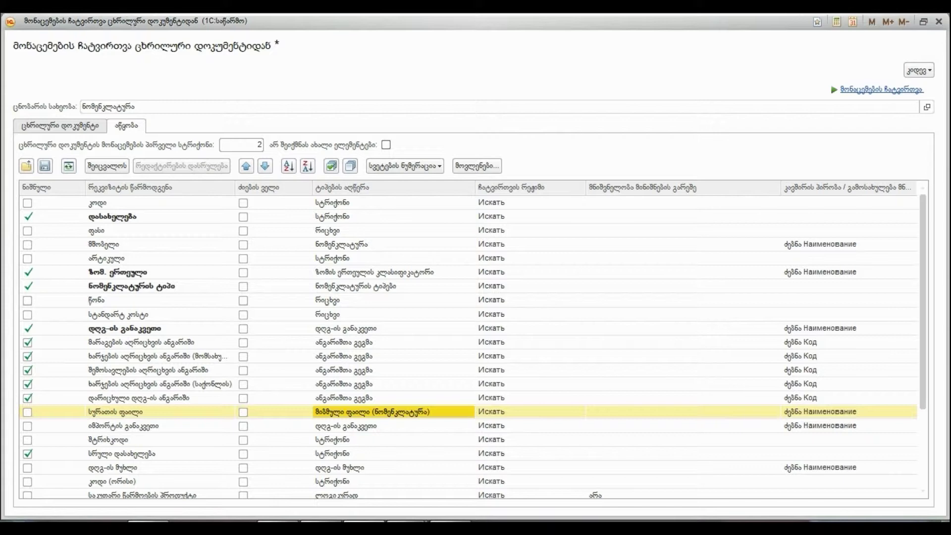
Enable the import option არ შეიქმნას ახალი ელემენტები, which prevents creating new items.
left_click(386, 145)
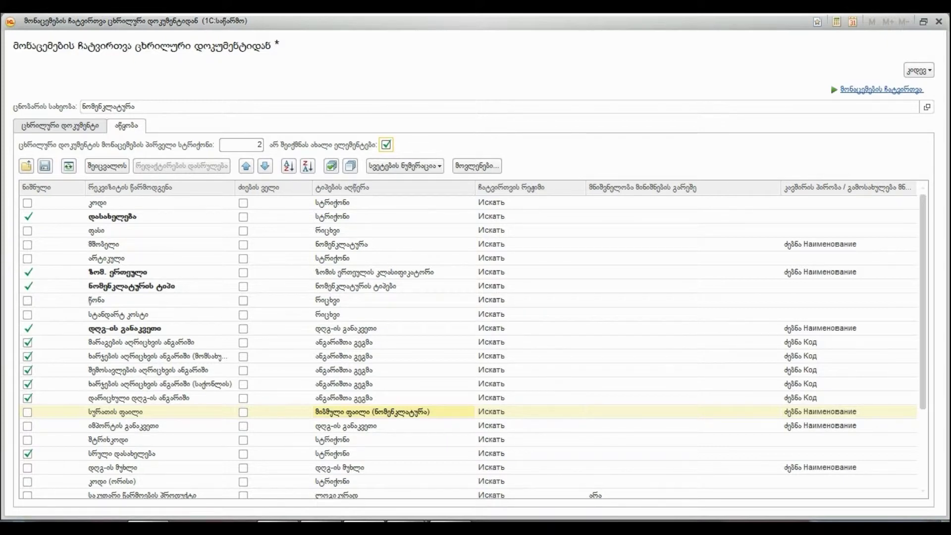
Turn off the option არ შეიქმნას ახალი ელემენტები and save the blank import form as an Excel 2007 file named შაბლონი.
left_click(386, 144)
left_click(60, 125)
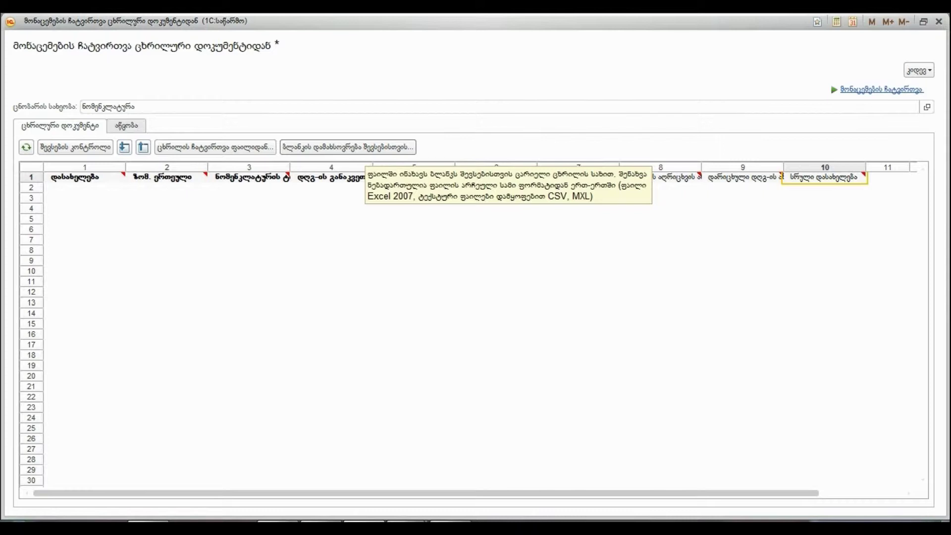
left_click(364, 147)
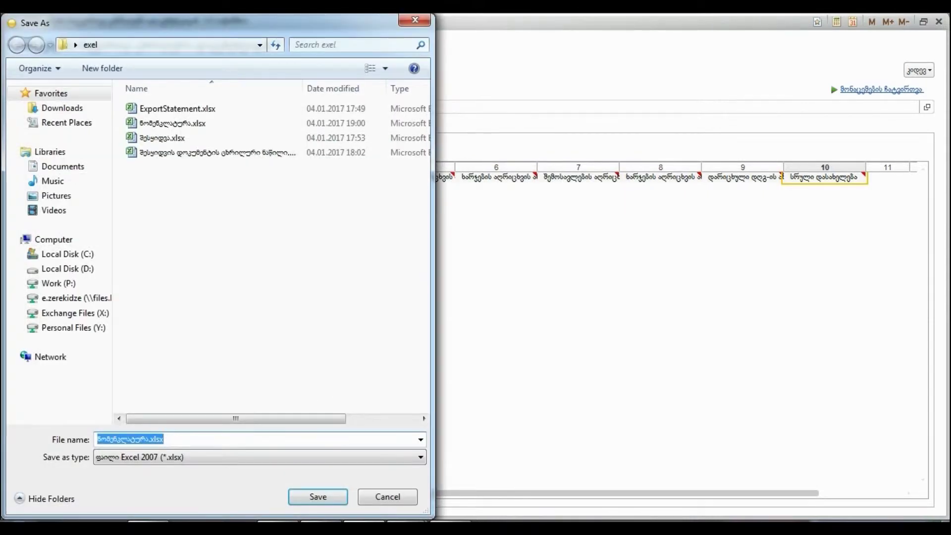
left_click_drag(149, 439, 97, 438)
type("ბალ")
type("ლონი")
key("Return")
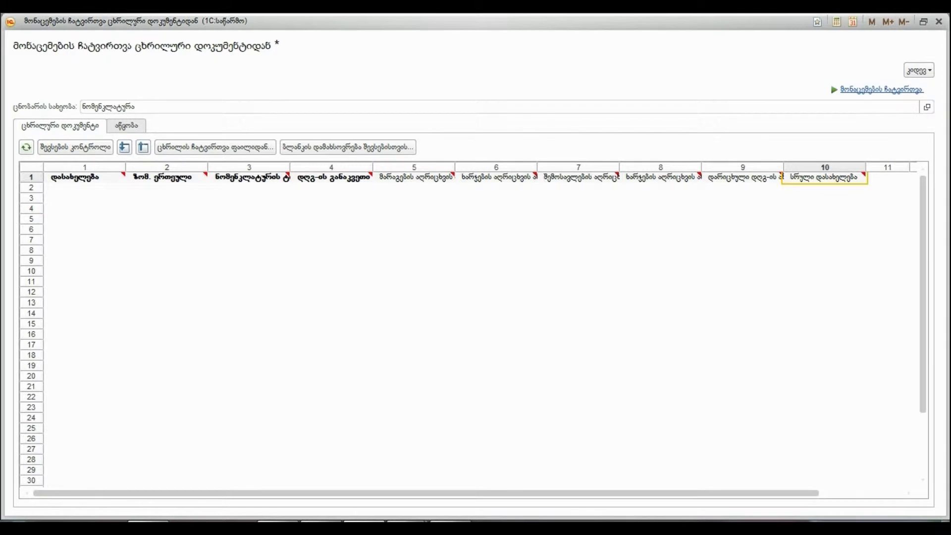
Load the table from the file ნომენკლატურა.xlsx into the spreadsheet document and look over its ზომ. ერთეული values.
left_click(216, 147)
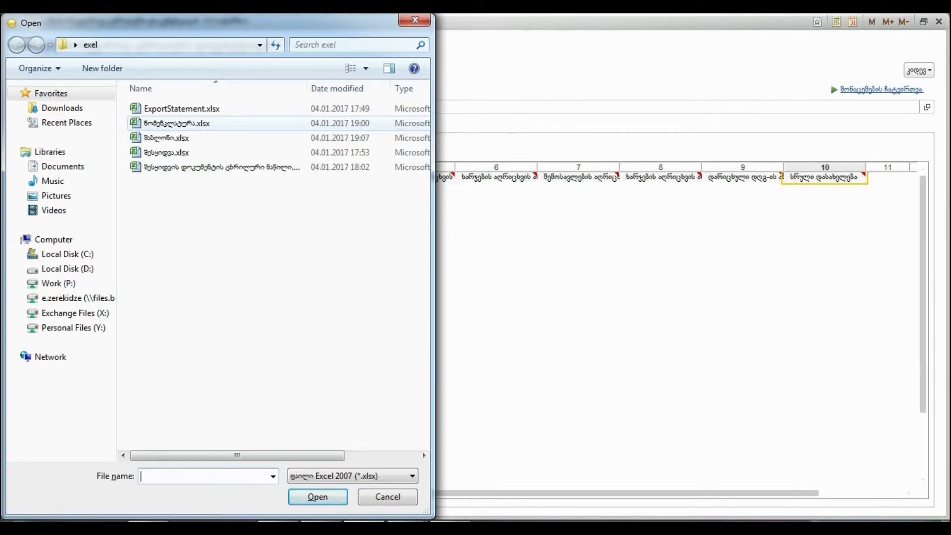
right_click(205, 124)
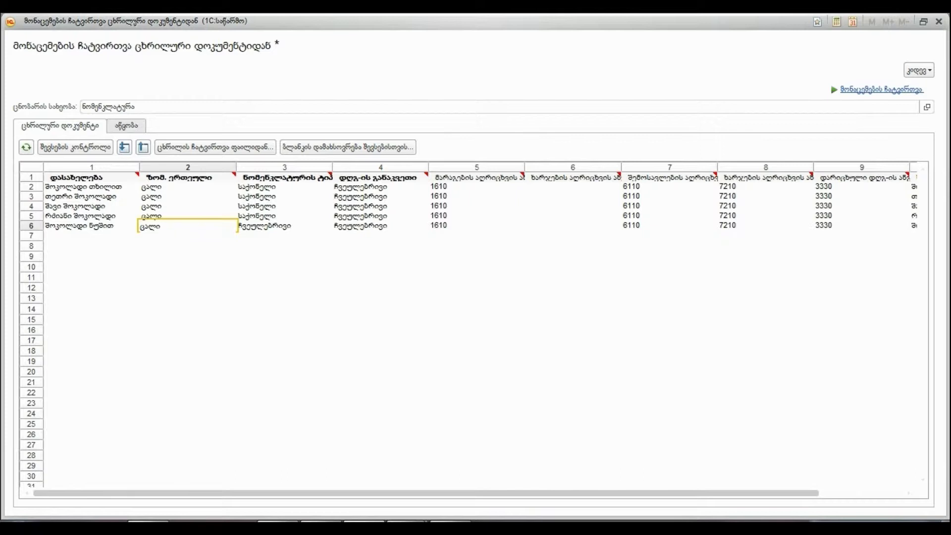
left_click(187, 206)
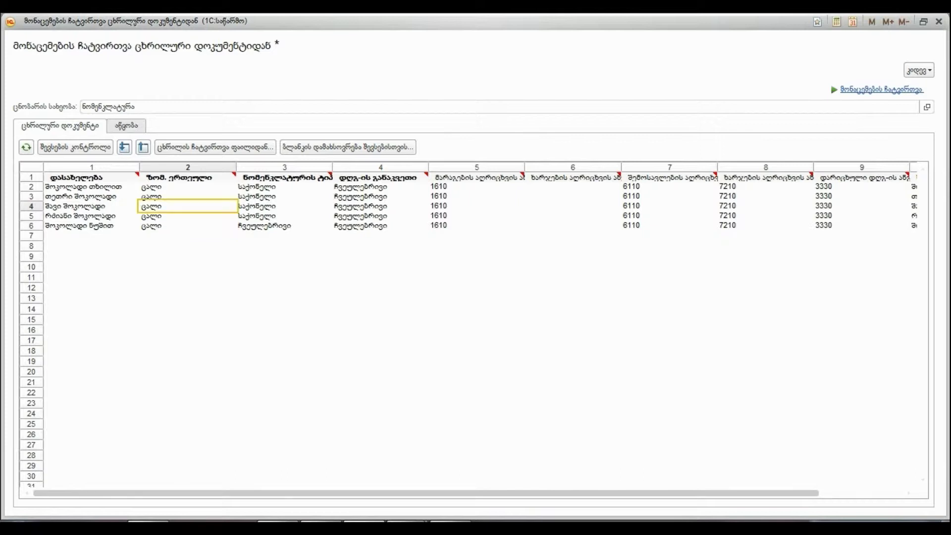
key("shift+Down")
key("shift+Down")
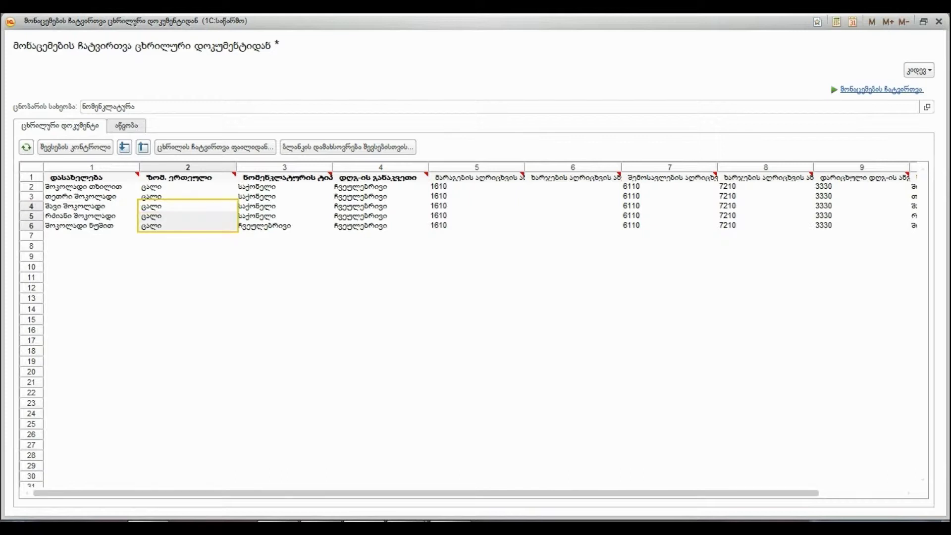
left_click(92, 277)
Run the filling check on the loaded table and examine its messages for cells with errors.
left_click(76, 147)
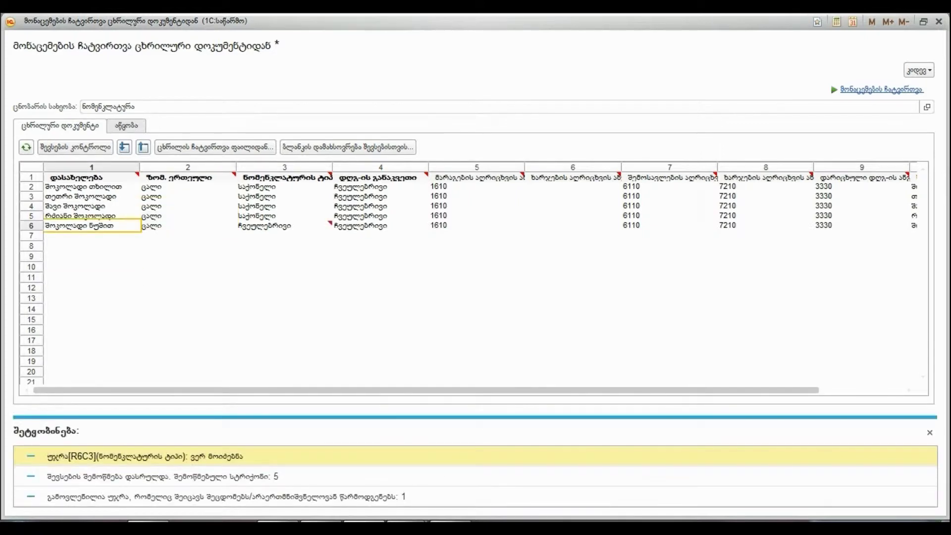
left_click(226, 496)
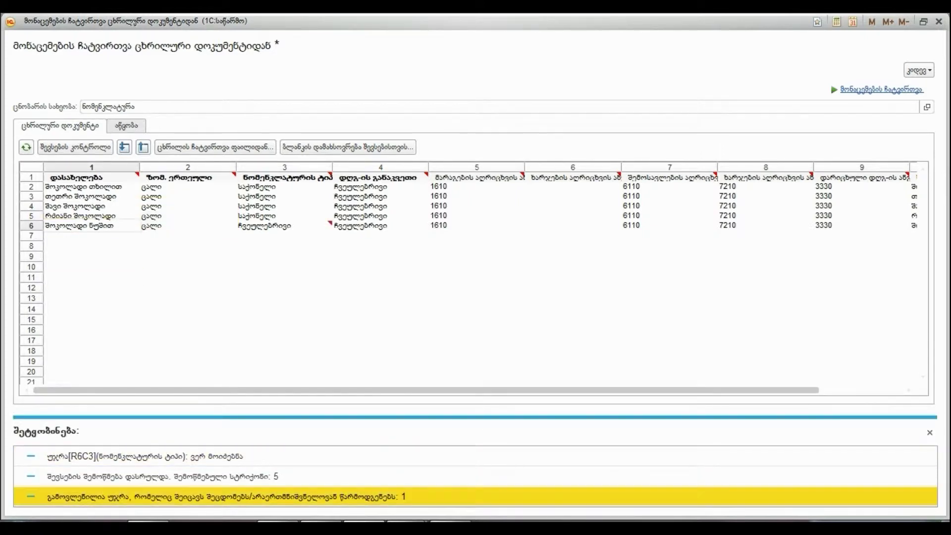
left_click(145, 455)
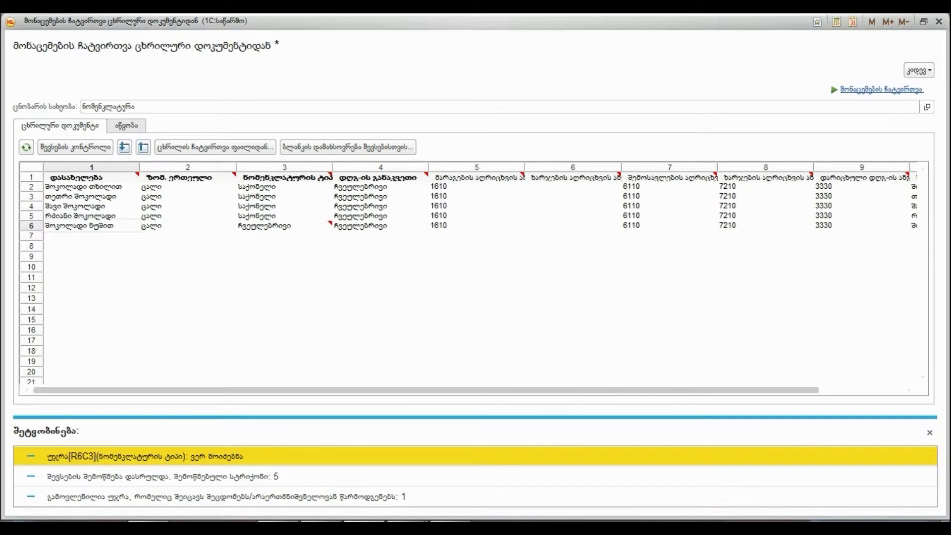
Set the nomenclature type of შოკოლადი ნუშით in row 6 to საქონელი and rerun the filling check.
left_click(284, 225)
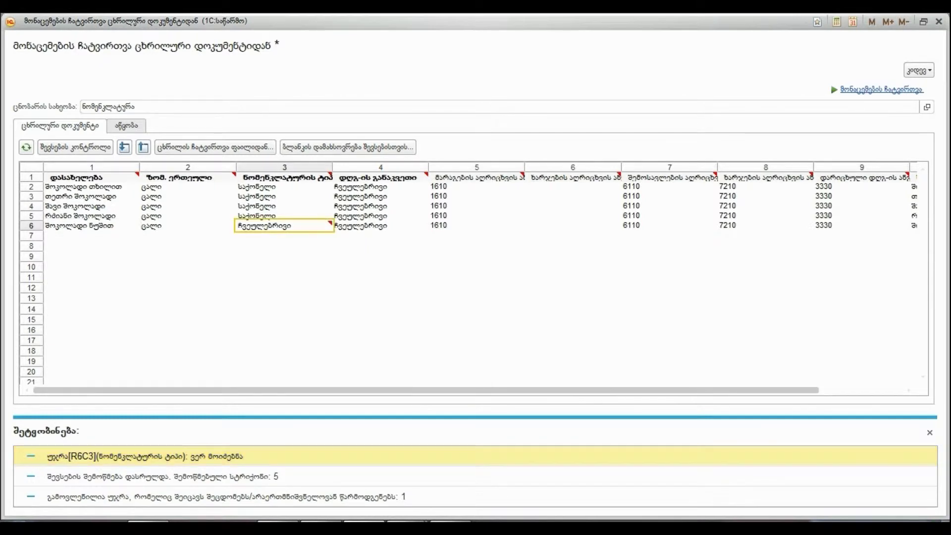
left_click(929, 432)
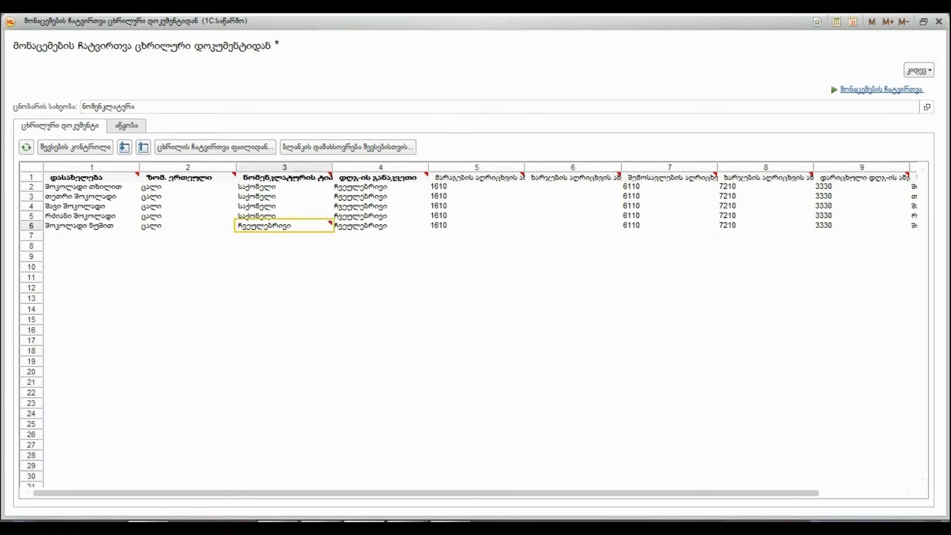
key("BackSpace")
type("საქონელი")
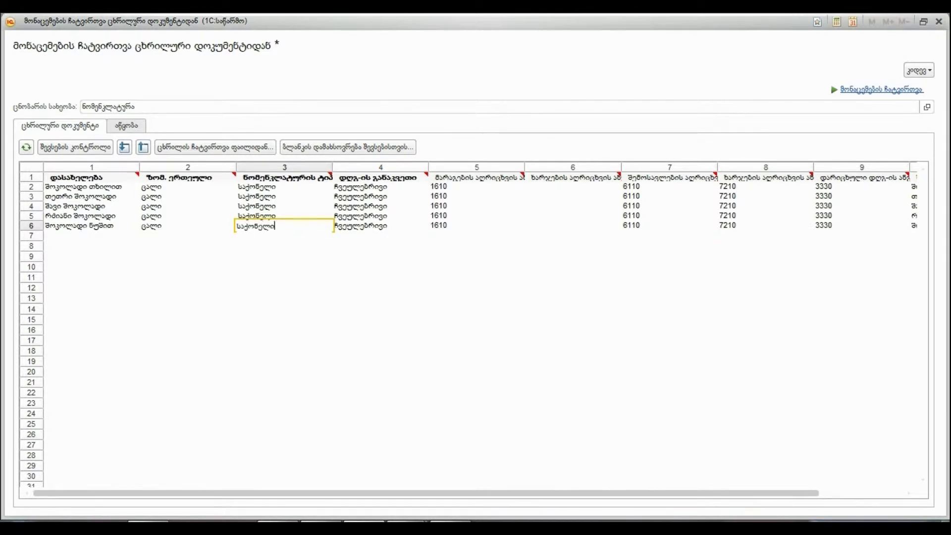
left_click(283, 256)
left_click(75, 147)
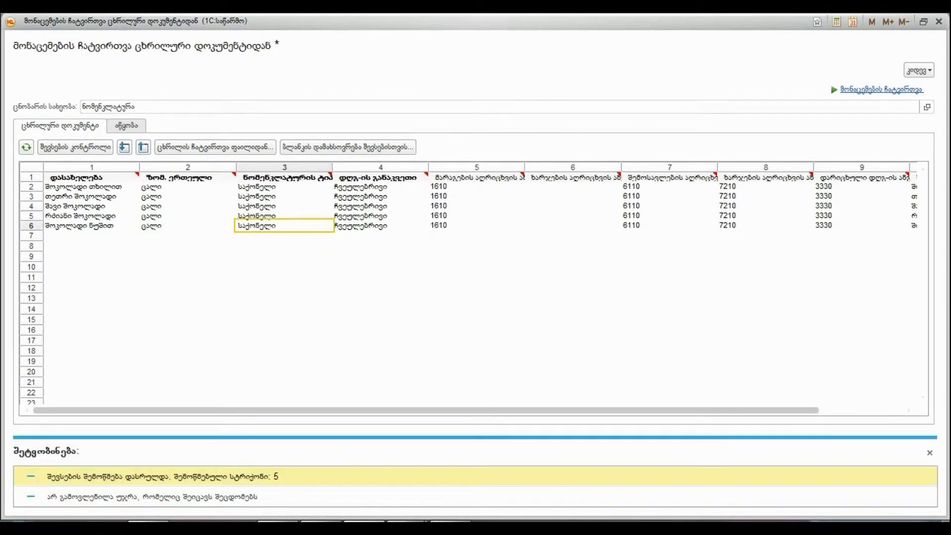
Import the table's items into the ნომენკლატურა directory, review the loading messages, and close the import window.
left_click(881, 89)
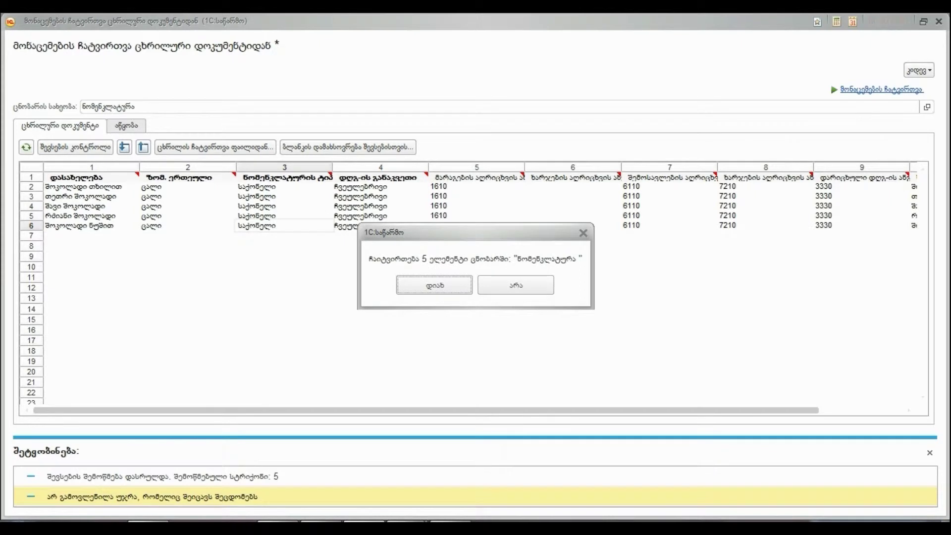
key("Return")
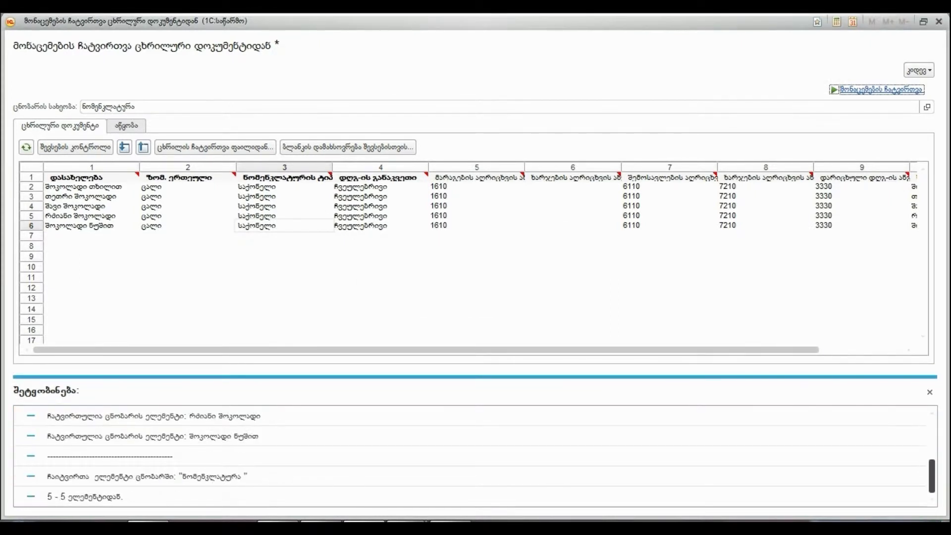
scroll(469, 456, "up", 2)
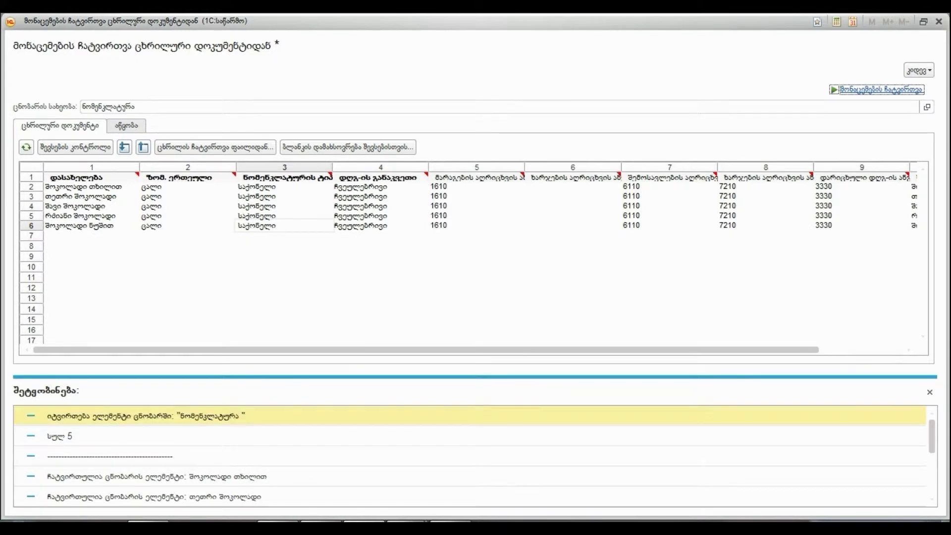
left_click(938, 21)
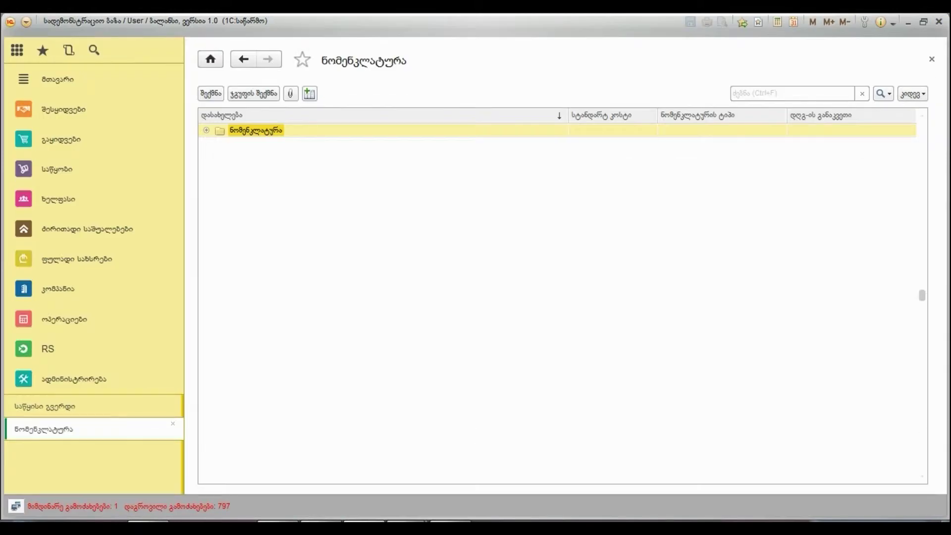
Expand the ნომენკლატურა group, check the imported chocolate items and the card of შოკოლადი ნუშით, and close the list.
key("ctrl+Down")
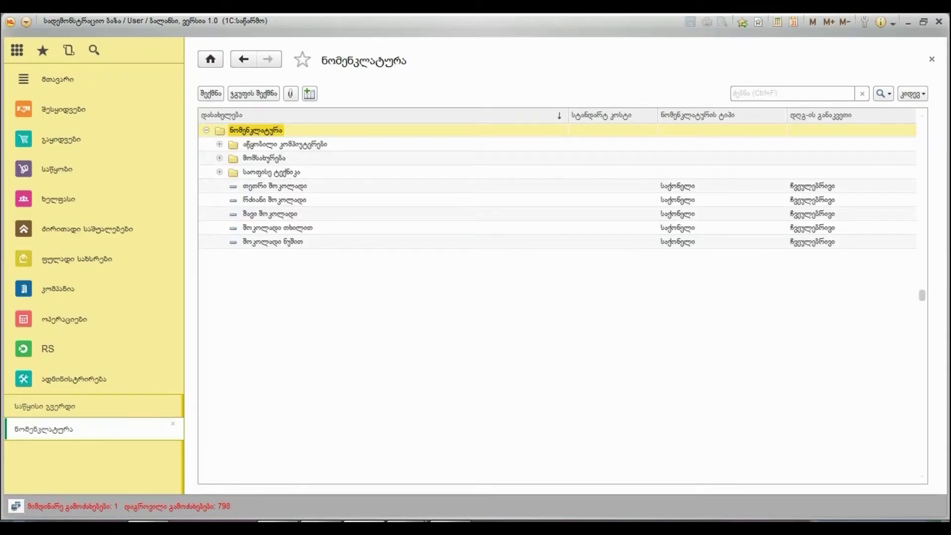
left_click(274, 186)
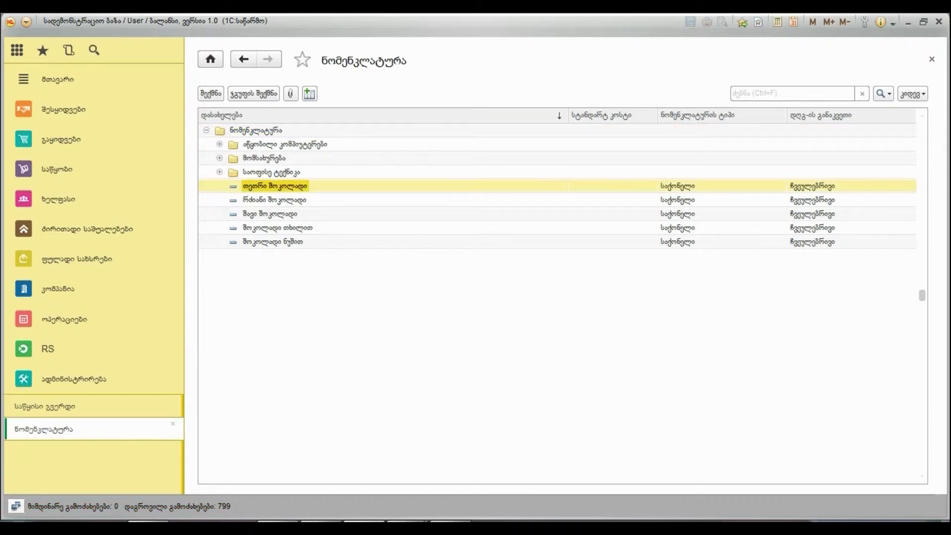
key("Down")
key("Down")
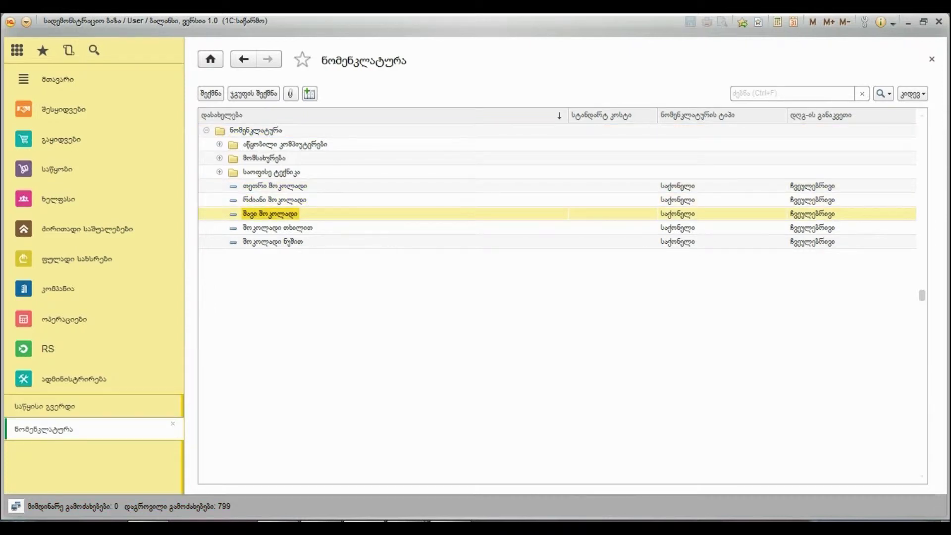
key("Down")
key("Down")
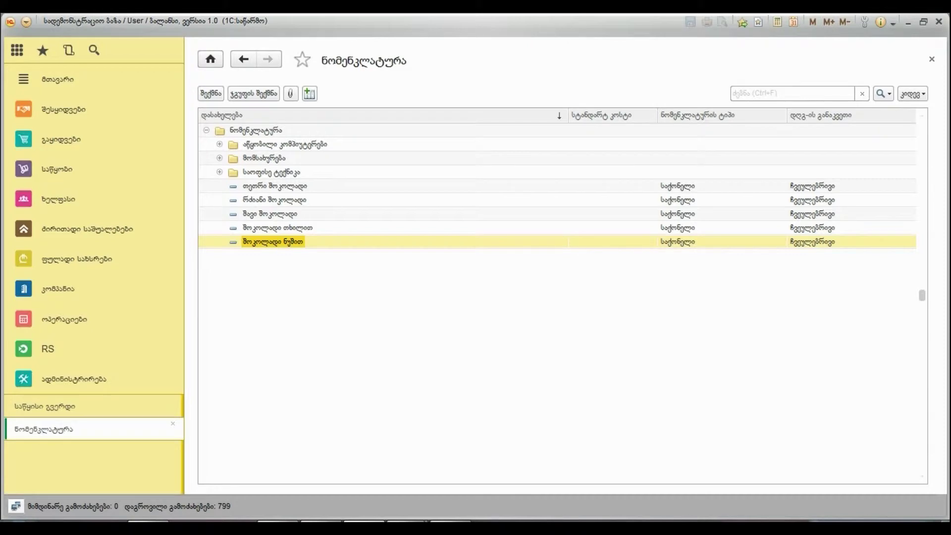
key("Return")
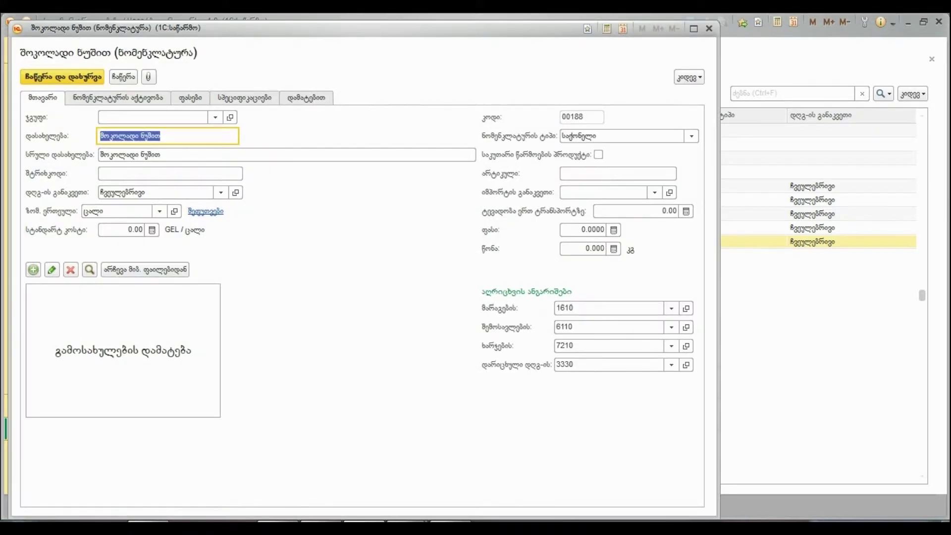
key("Escape")
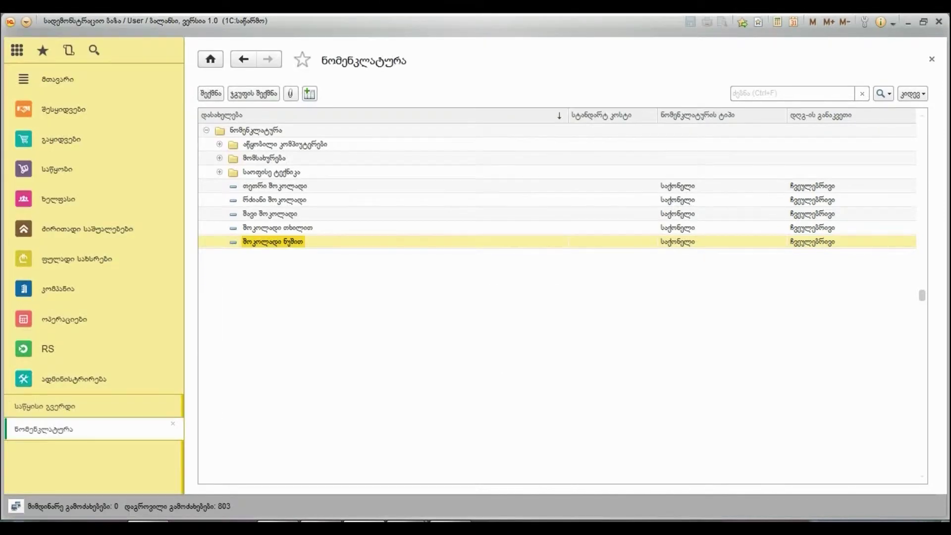
key("Escape")
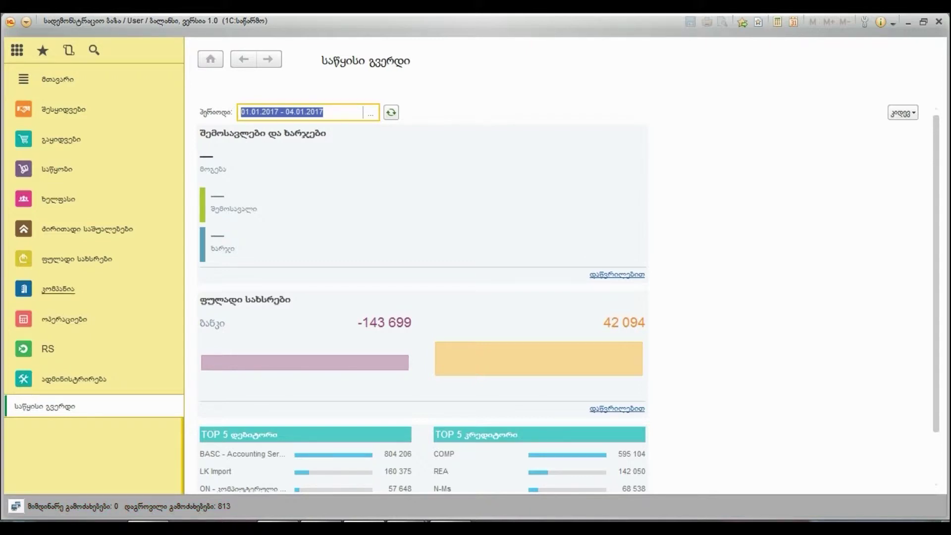
Open the company's საწყისი აწყობები and view the directories from ნომენკლატურა through ძირითადი საშუალებები.
left_click(58, 288)
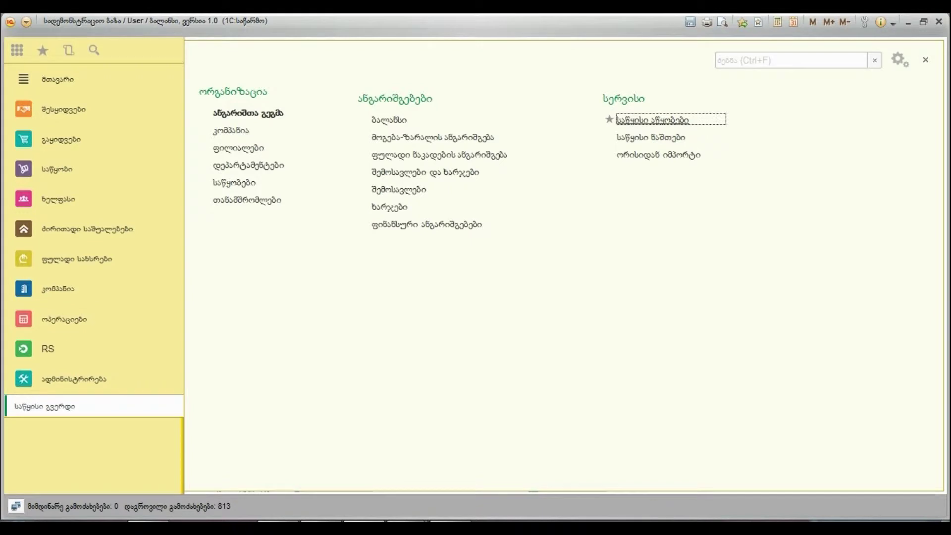
left_click(651, 119)
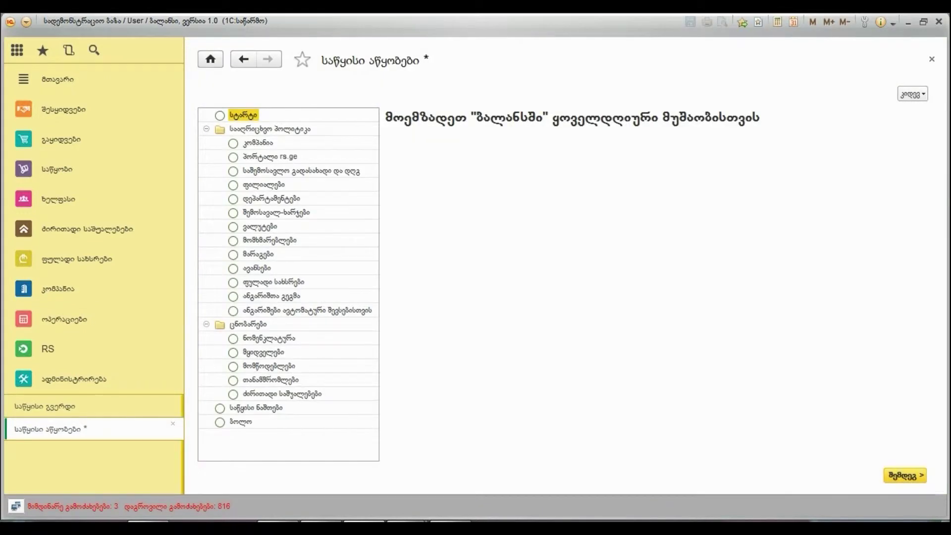
left_click(269, 338)
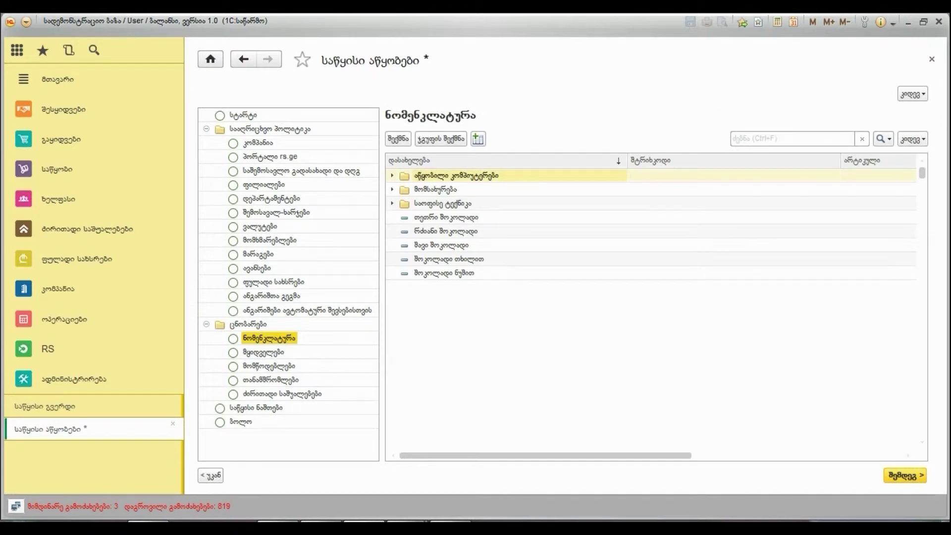
left_click(264, 352)
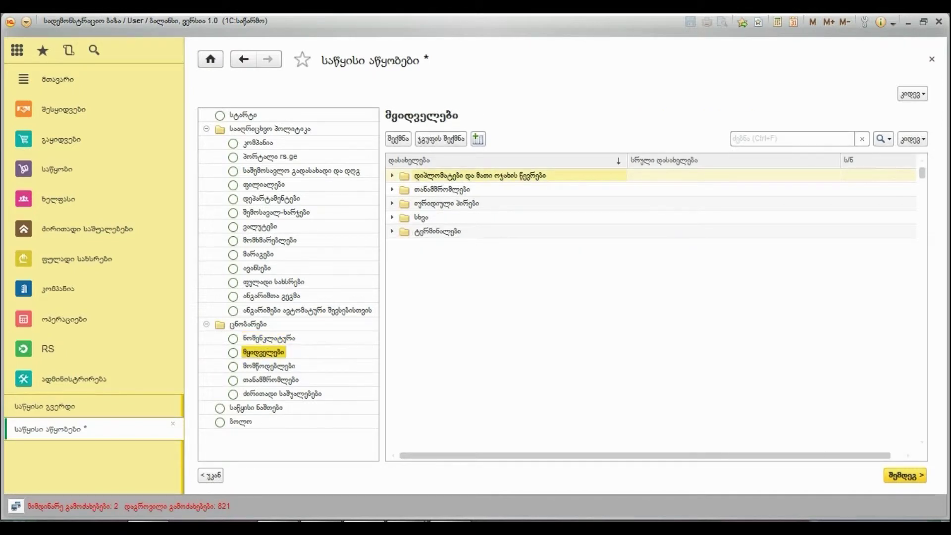
left_click(269, 366)
left_click(270, 380)
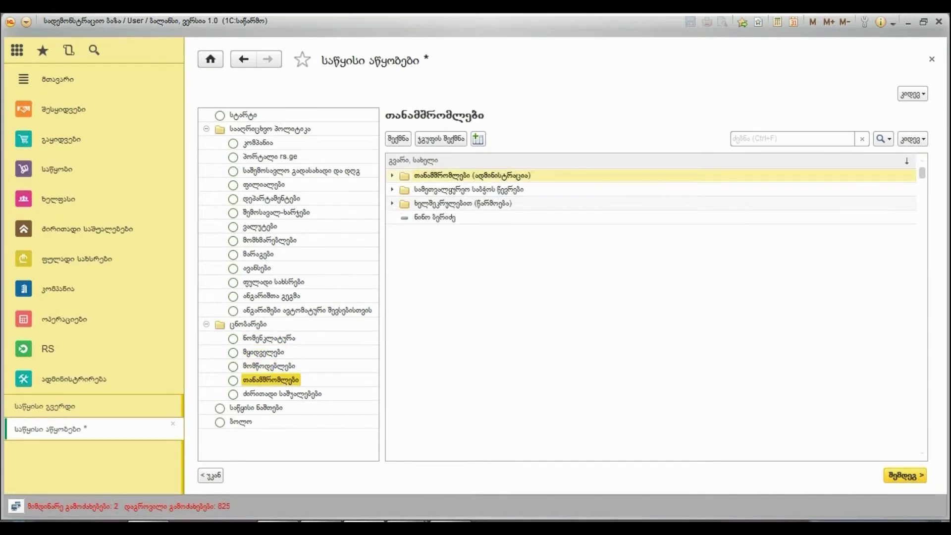
left_click(281, 393)
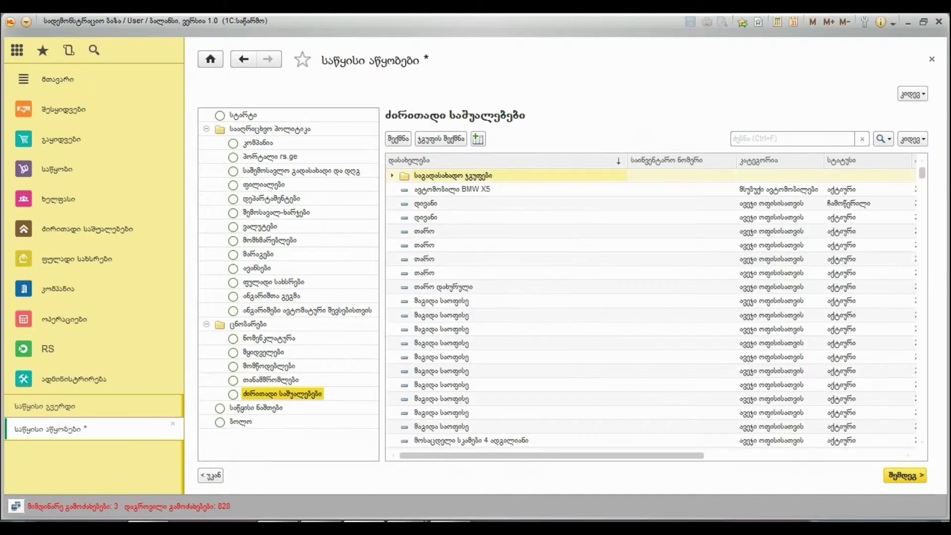
View the import form and აწყობა settings for ძირითადი საშუალებები, and close both the form and საწყისი აწყობები.
left_click(478, 138)
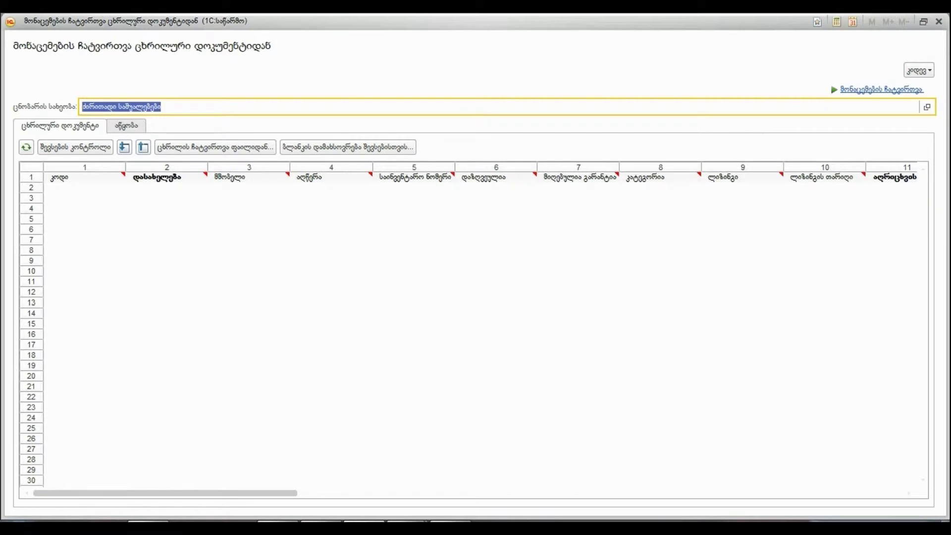
left_click(126, 126)
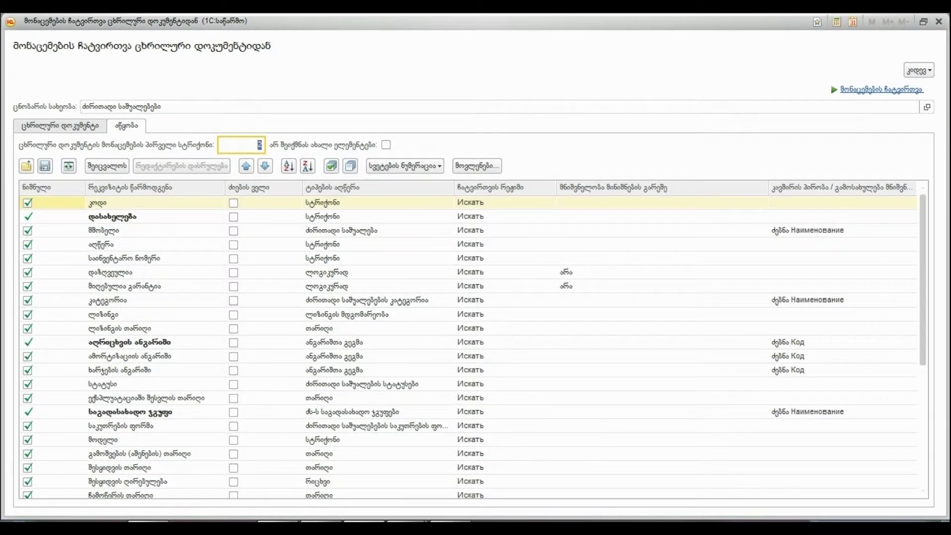
left_click(938, 21)
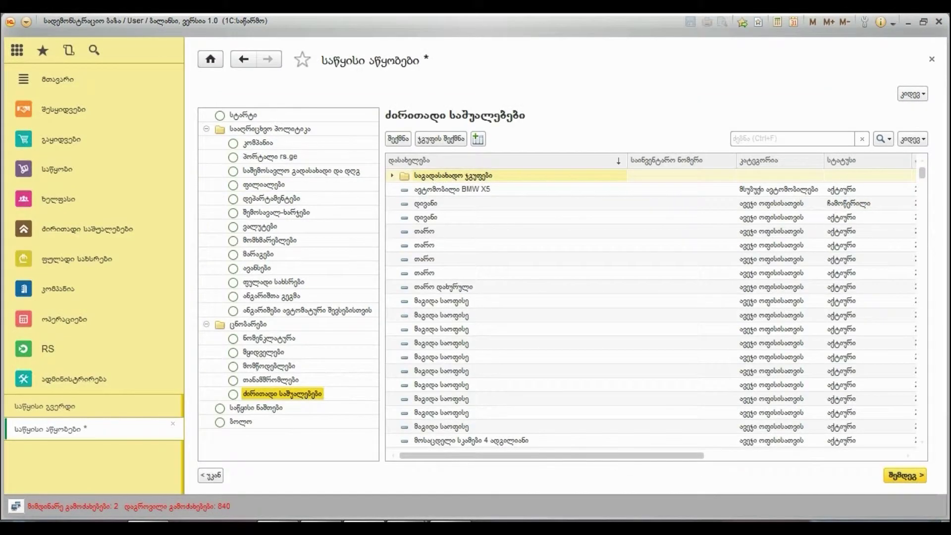
left_click(931, 59)
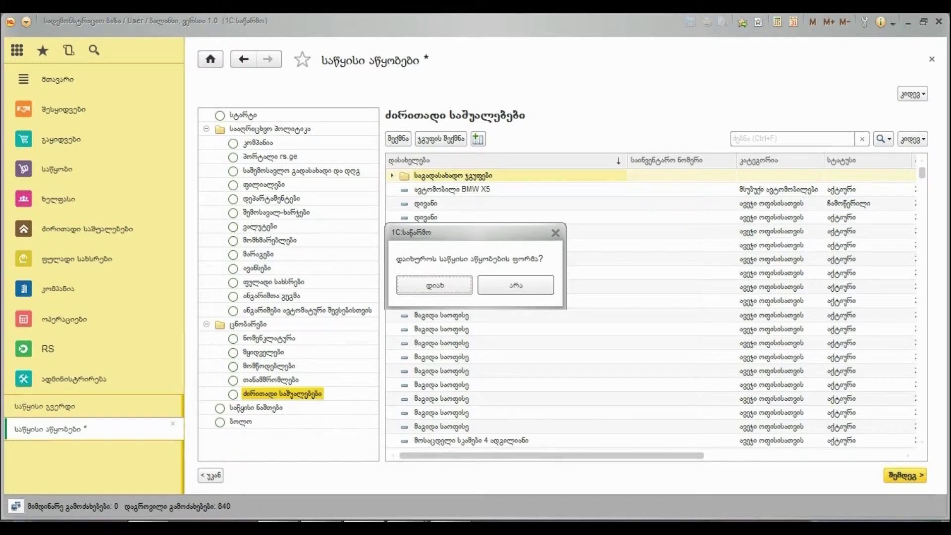
key("Return")
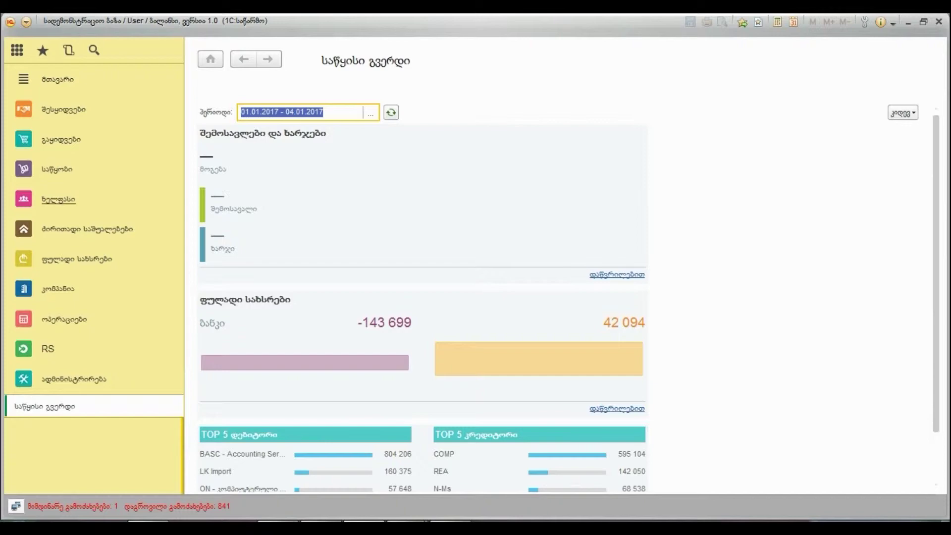
Open the შესყიდვა document list and start its import from a file with the აწყობები option.
left_click(64, 109)
left_click(233, 113)
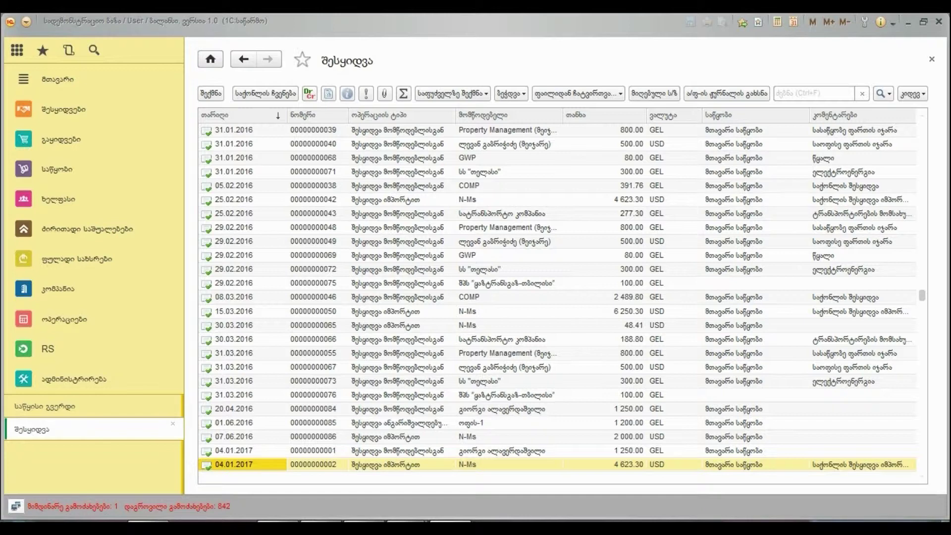
left_click(578, 94)
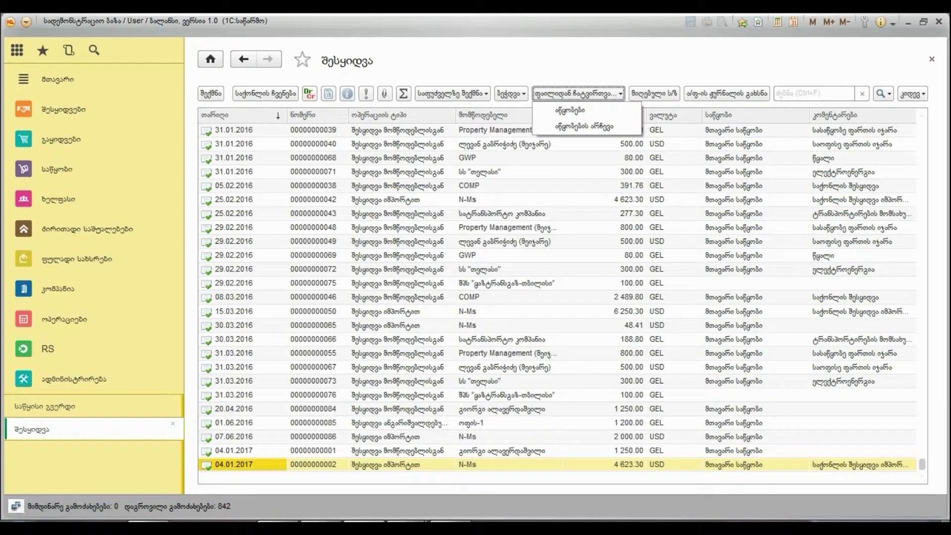
left_click(569, 110)
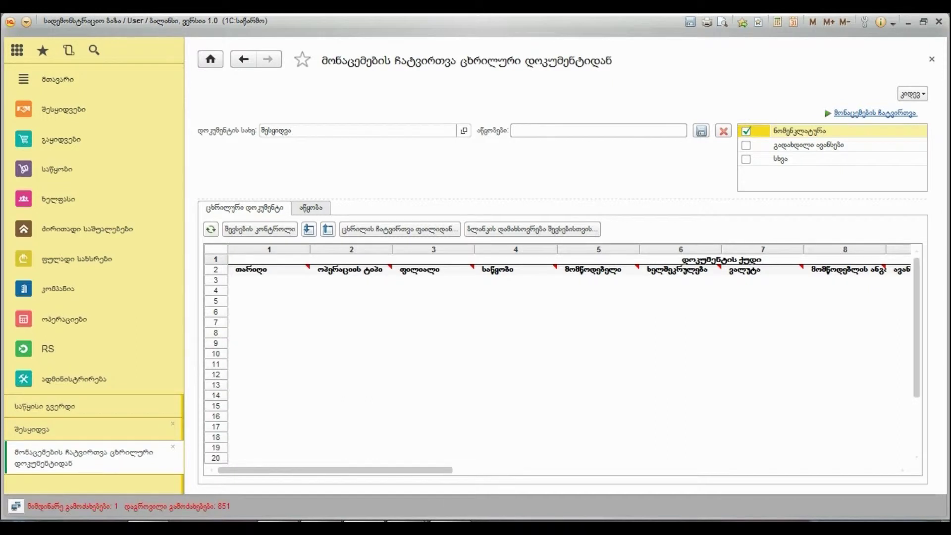
Examine the columns of the შესყიდვა import table and the attribute list in its აწყობა settings.
left_click_drag(335, 469, 714, 469)
scroll(563, 356, "right", 3)
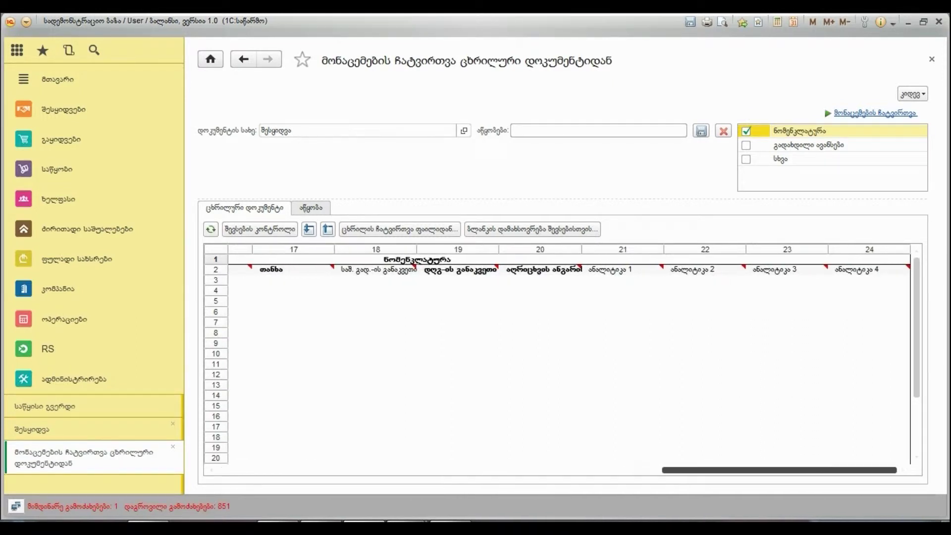
scroll(563, 356, "left", 16)
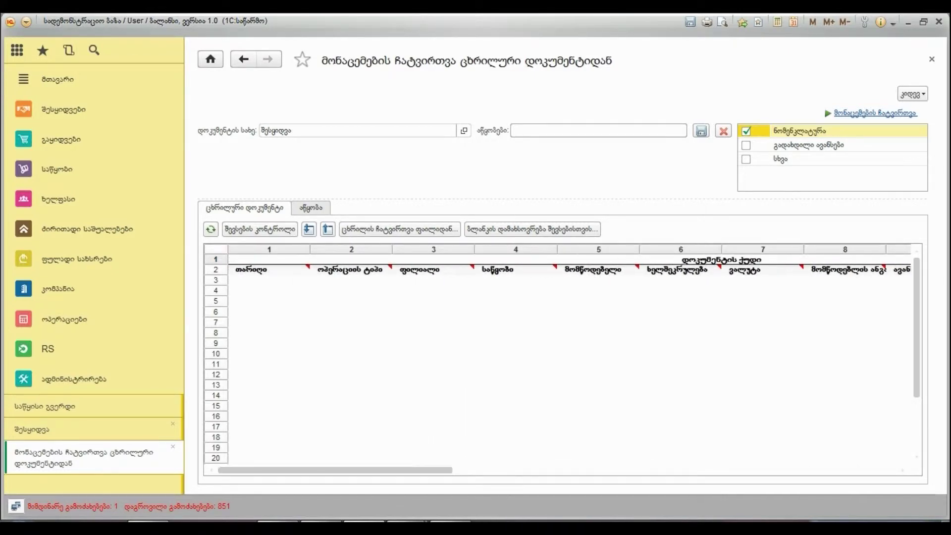
left_click(310, 207)
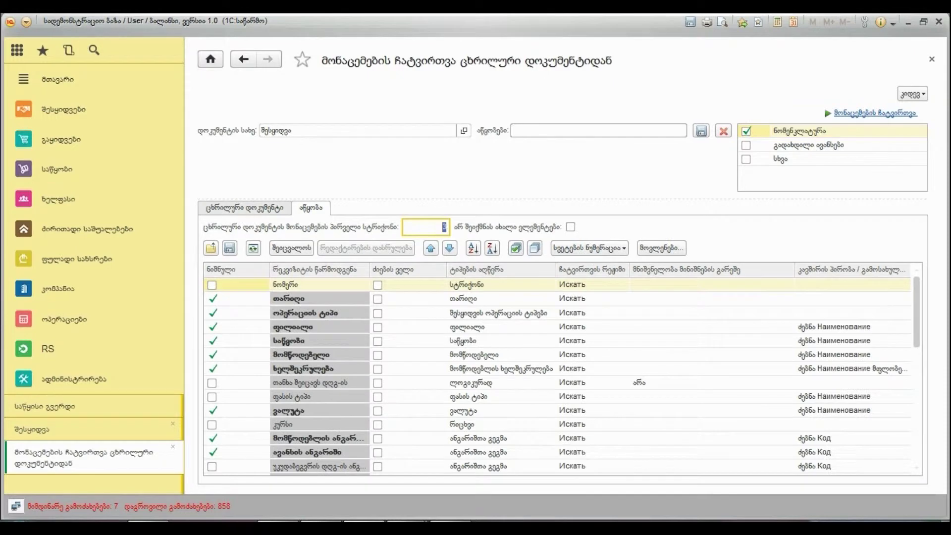
scroll(563, 376, "down", 2)
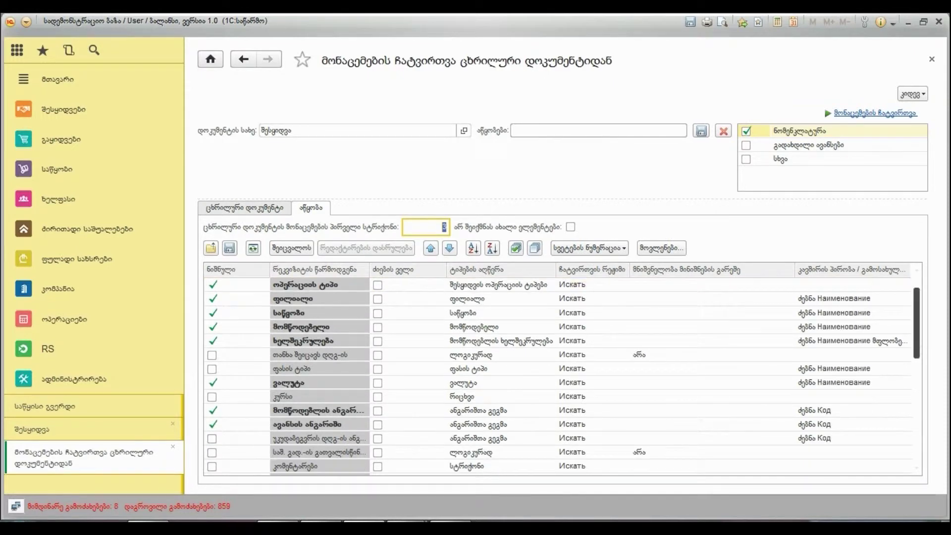
scroll(559, 376, "down", 5)
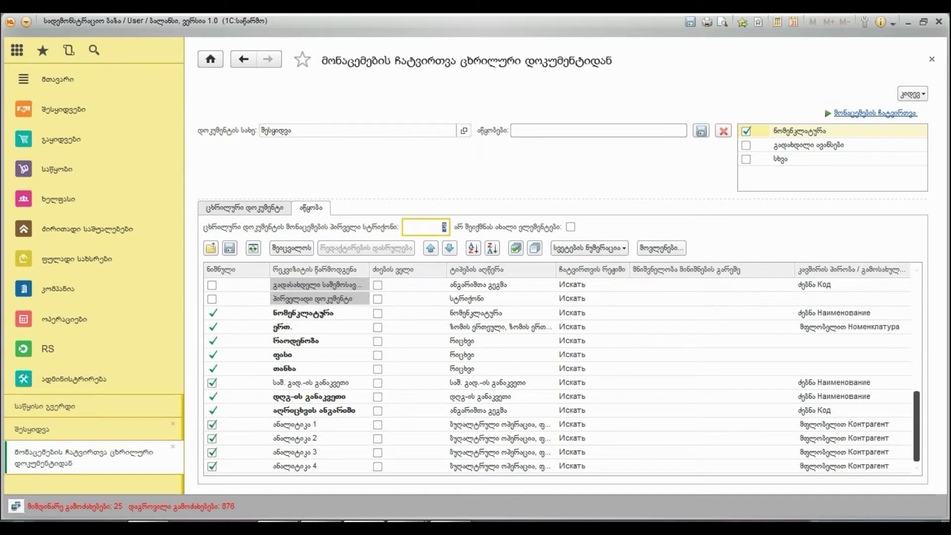
scroll(559, 376, "up", 7)
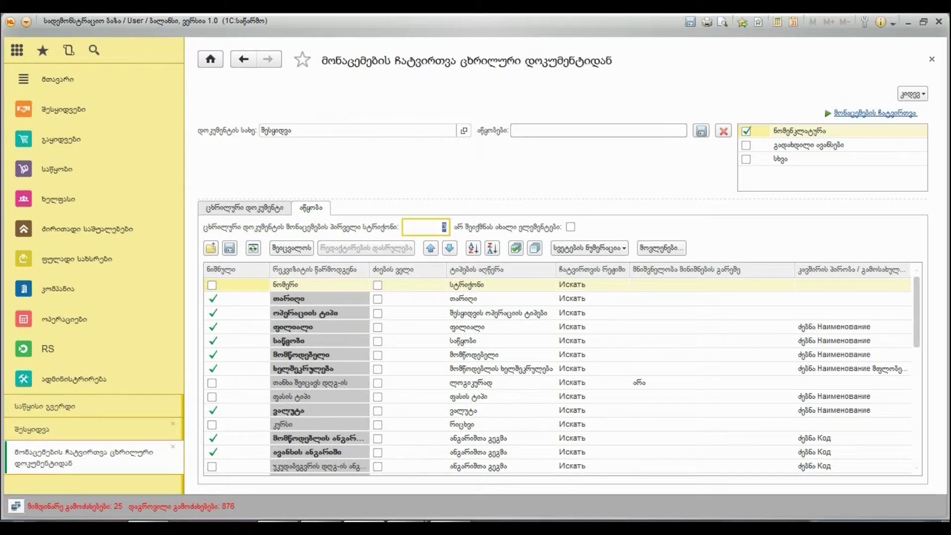
left_click(244, 207)
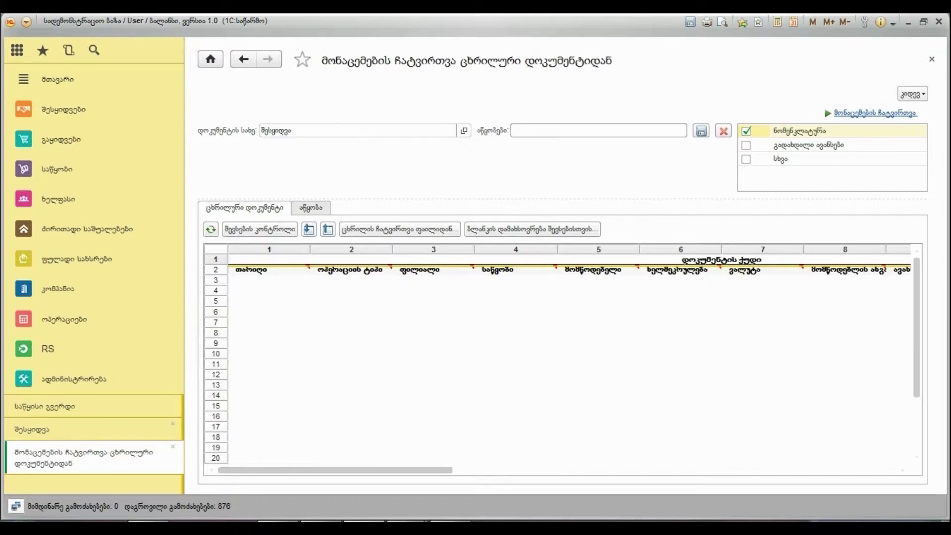
Include the გადახდილი ავანსები and სხვა sections to view their columns in the import table, and exclude both again.
left_click_drag(335, 469, 680, 469)
left_click(704, 259)
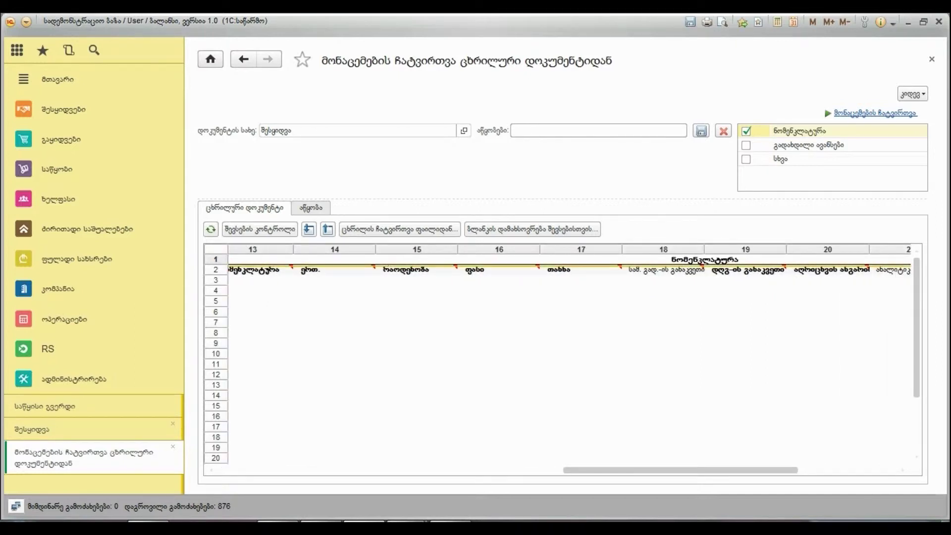
left_click(746, 144)
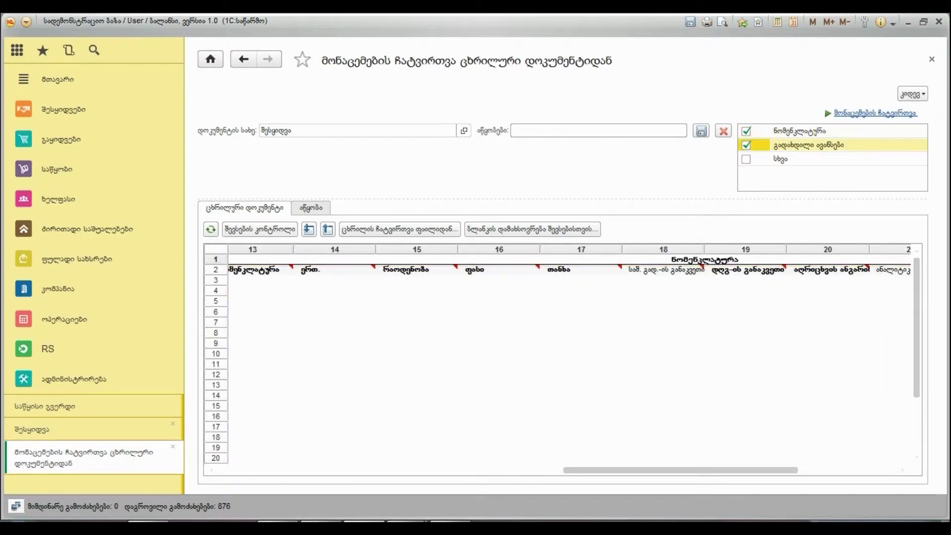
left_click_drag(623, 469, 791, 469)
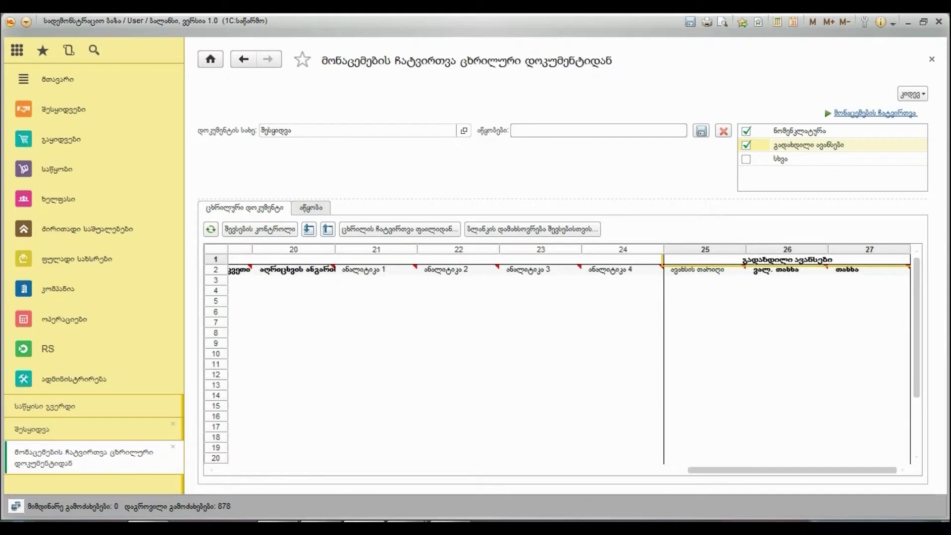
left_click(746, 158)
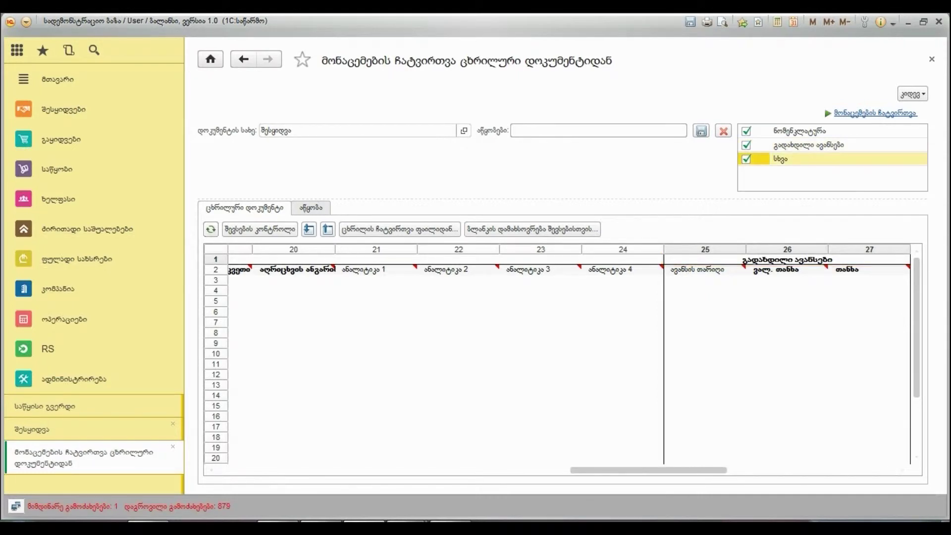
left_click_drag(648, 469, 819, 469)
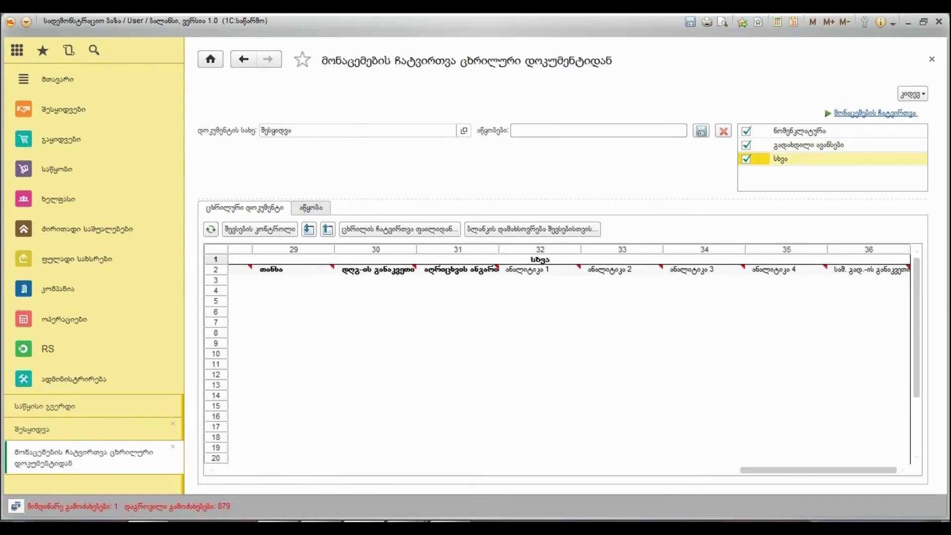
left_click_drag(817, 469, 296, 470)
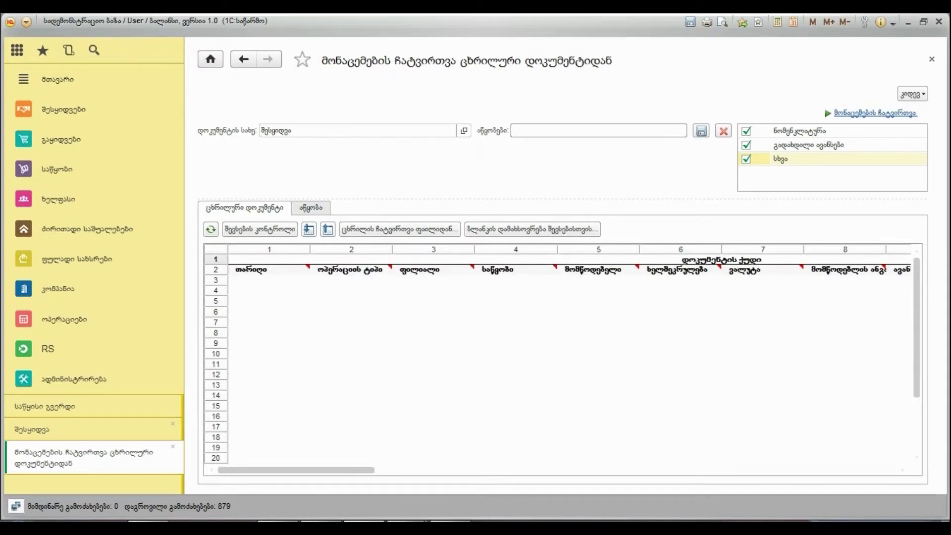
mouse_move(296, 470)
left_mouse_down()
mouse_move(818, 470)
mouse_move(296, 470)
left_mouse_up()
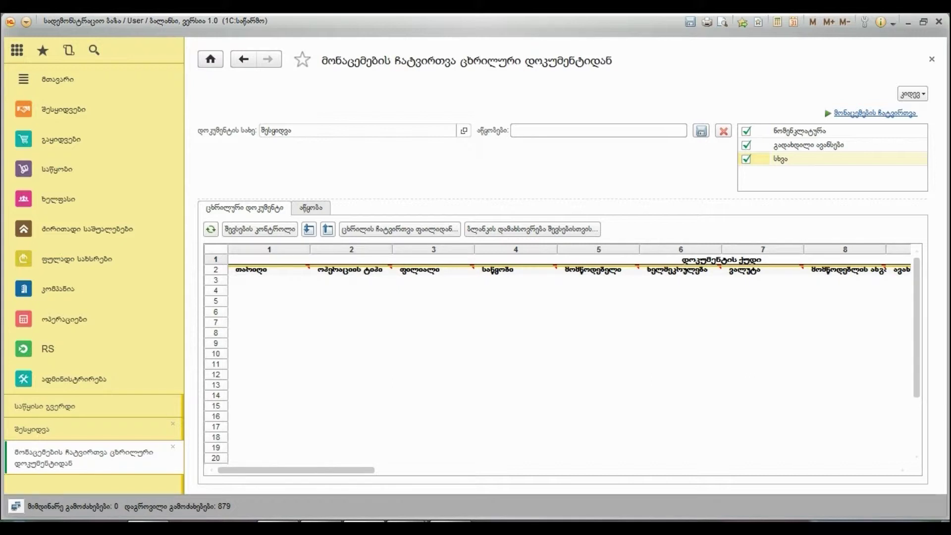
left_click(746, 158)
left_click(746, 145)
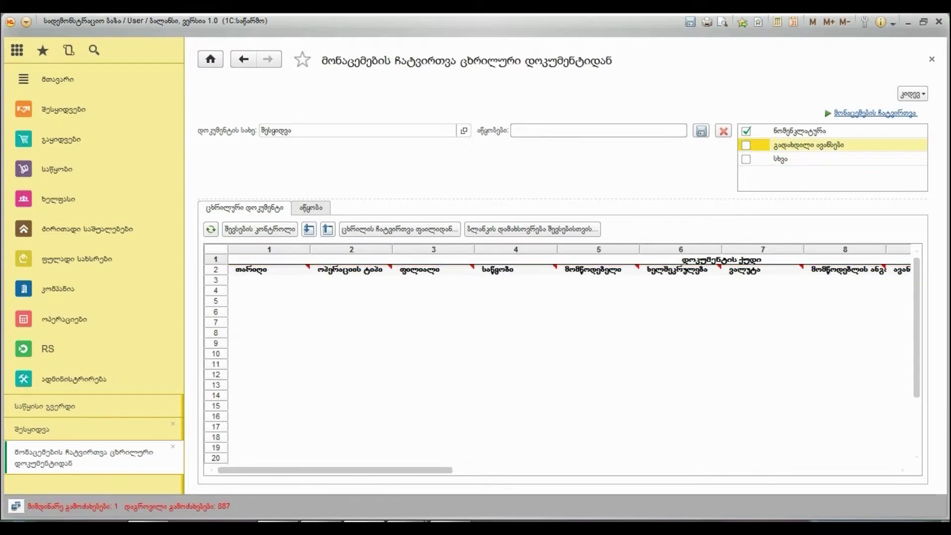
Load the table from the file შესყიდვა.xlsx into the purchase import form.
left_click(399, 228)
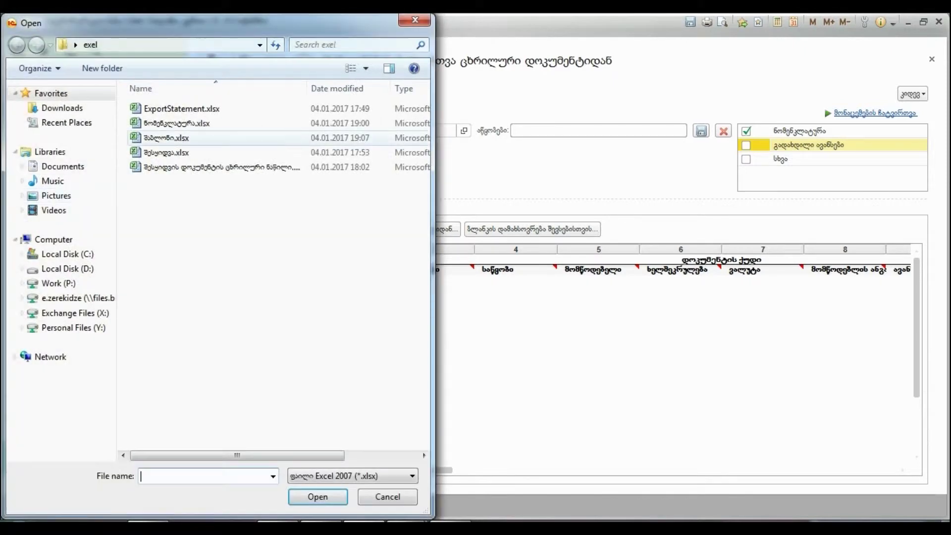
double_click(163, 153)
left_click(468, 422)
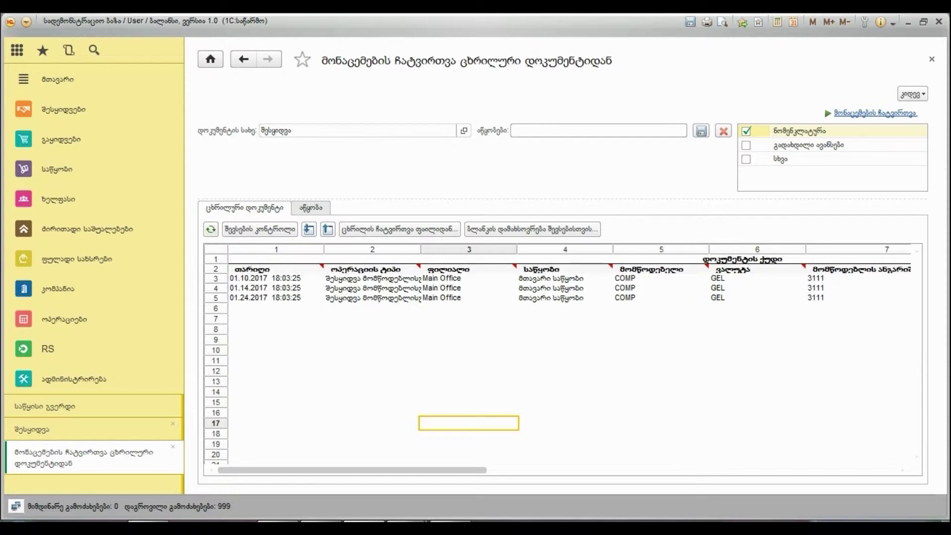
Look over the loaded purchase rows, run the filling check and agree to create the missing directory item.
left_click_drag(352, 469, 761, 469)
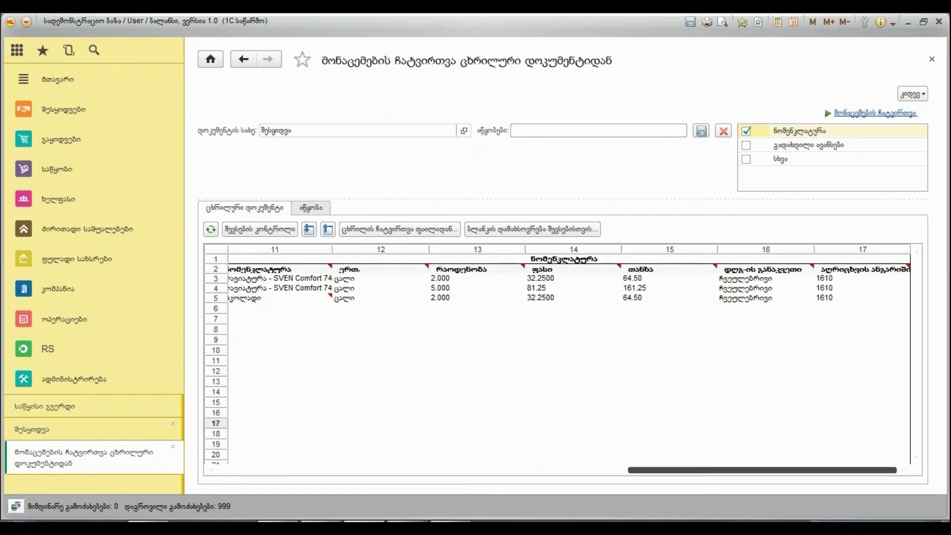
left_click_drag(762, 469, 352, 469)
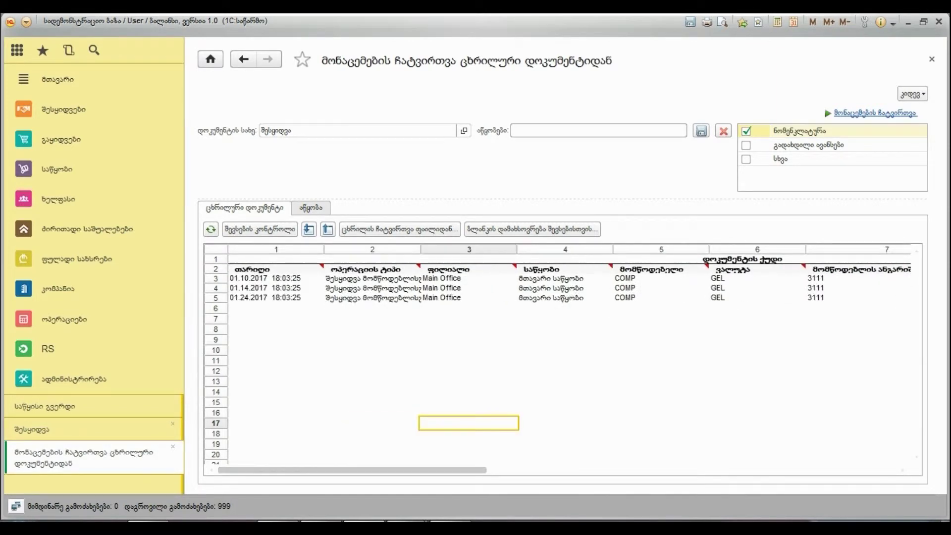
left_click(260, 229)
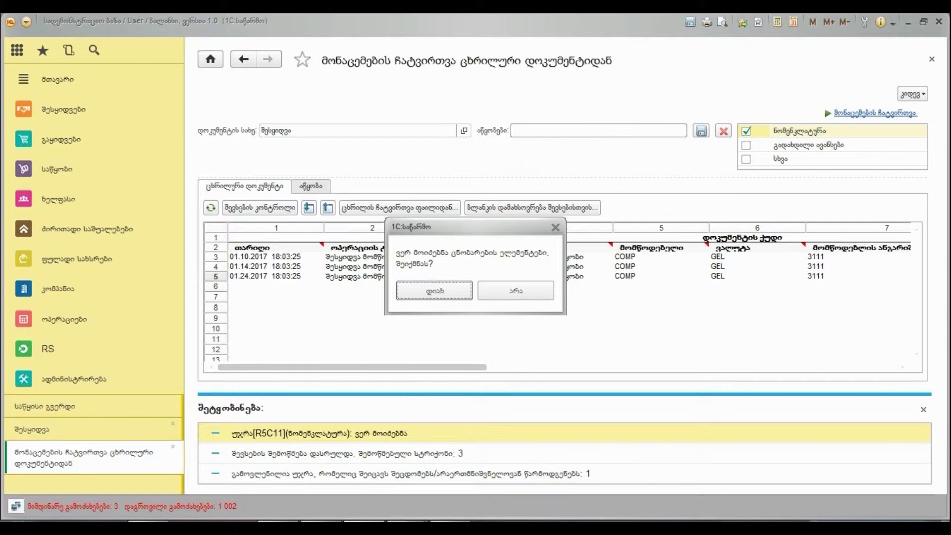
key("Return")
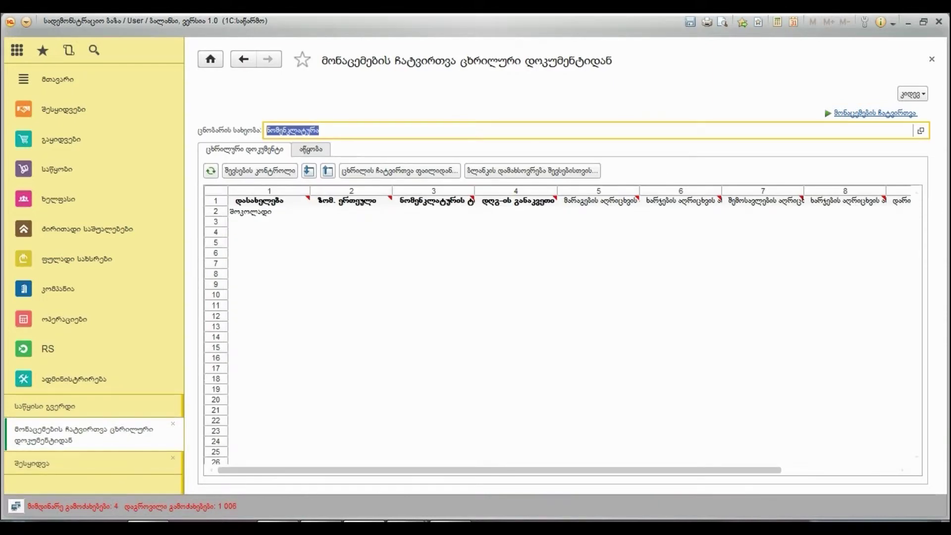
Fill in the შოკოლადი row with unit ცალი, nomenclature type საქონელი, VAT rate ჩვეულებრივი and inventory account 1610.
left_click(350, 211)
type("ცალი")
key("Tab")
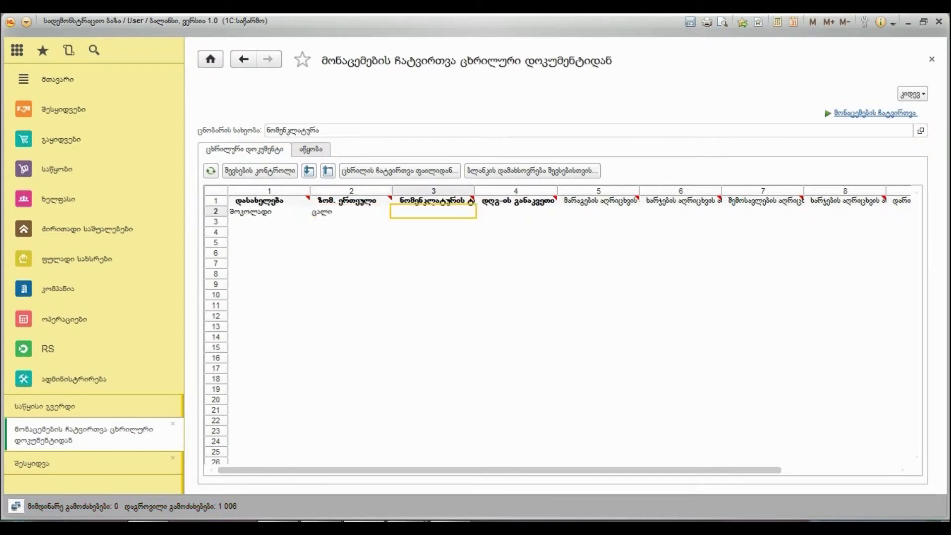
type("საქონელი")
key("Tab")
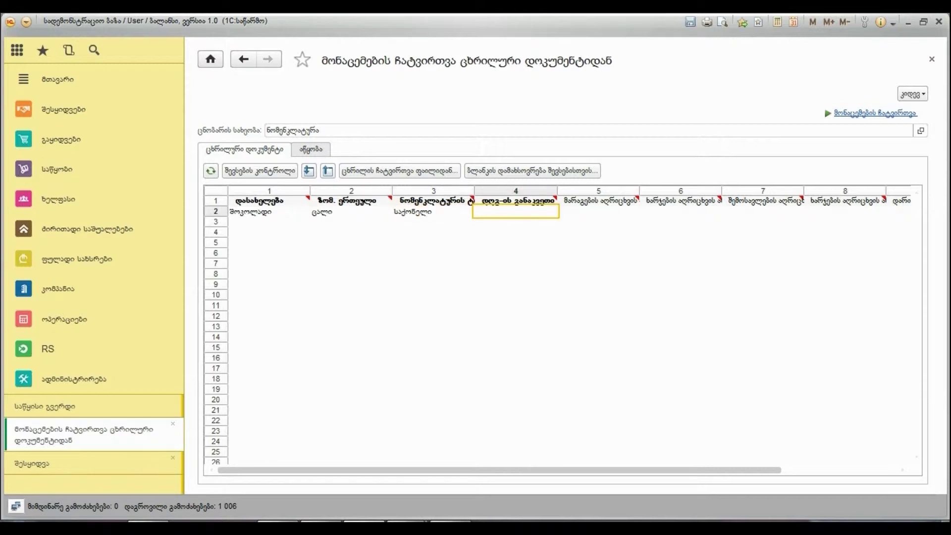
type("ჩვეულებრივი")
key("Tab")
type("1610")
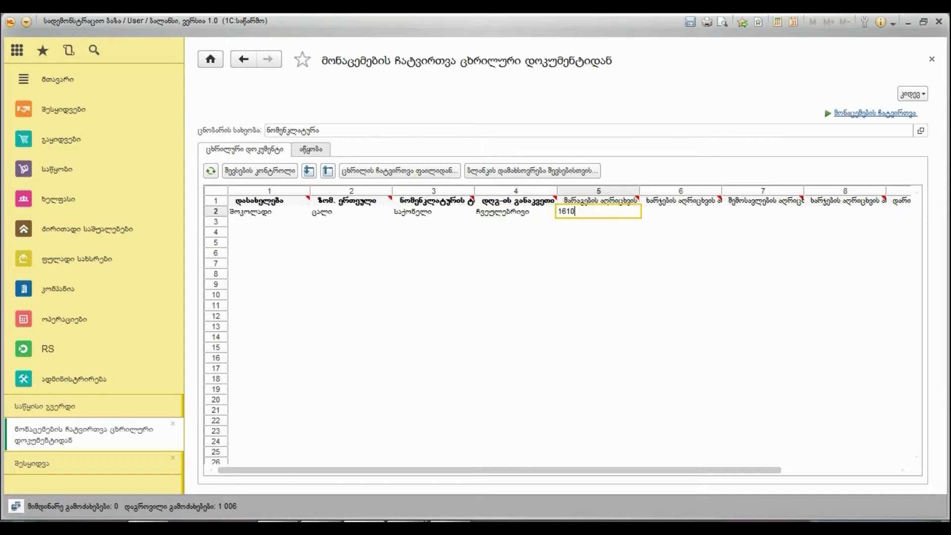
Import the შოკოლადი item into the ნომენკლატურა directory and return to the purchase import table.
left_click(874, 113)
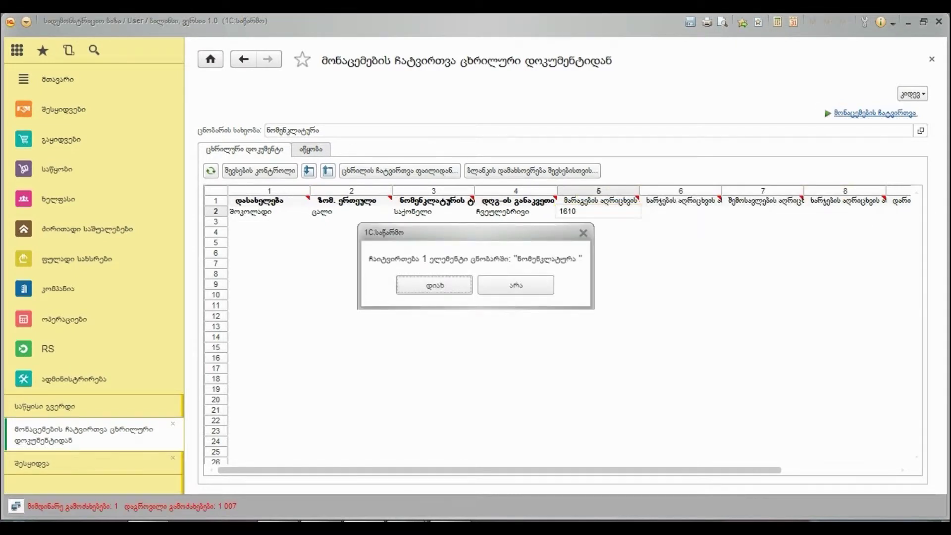
left_click(435, 285)
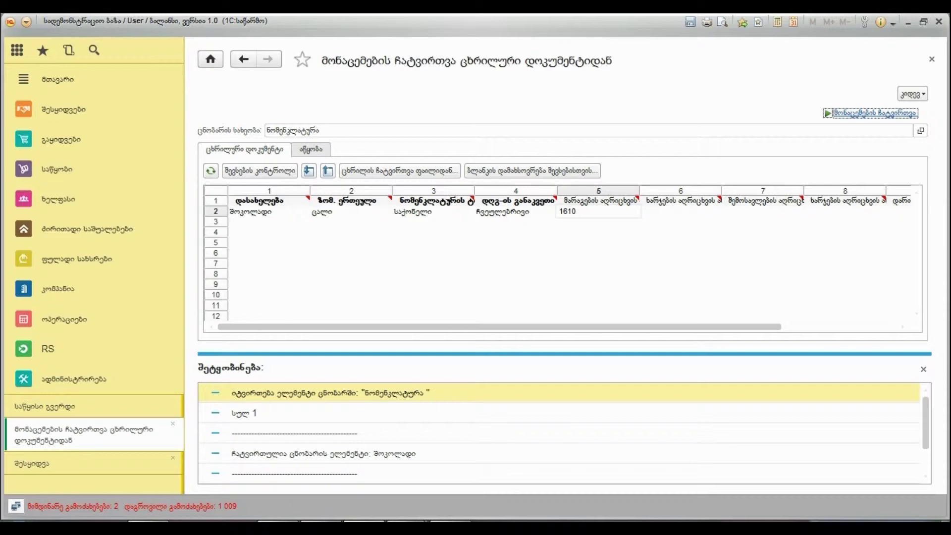
left_click(923, 369)
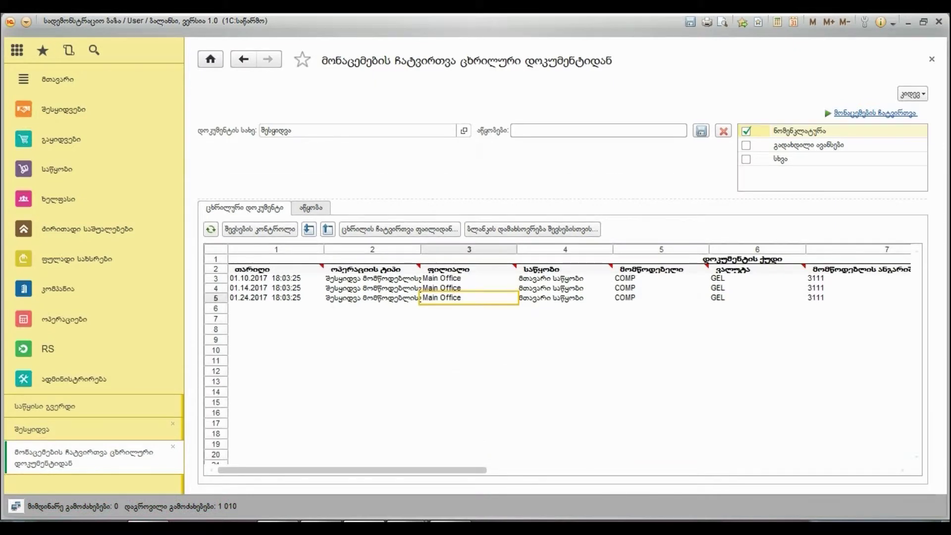
Run the filling check on the purchase import table again, review its messages and dismiss them.
left_click(259, 229)
left_click(336, 474)
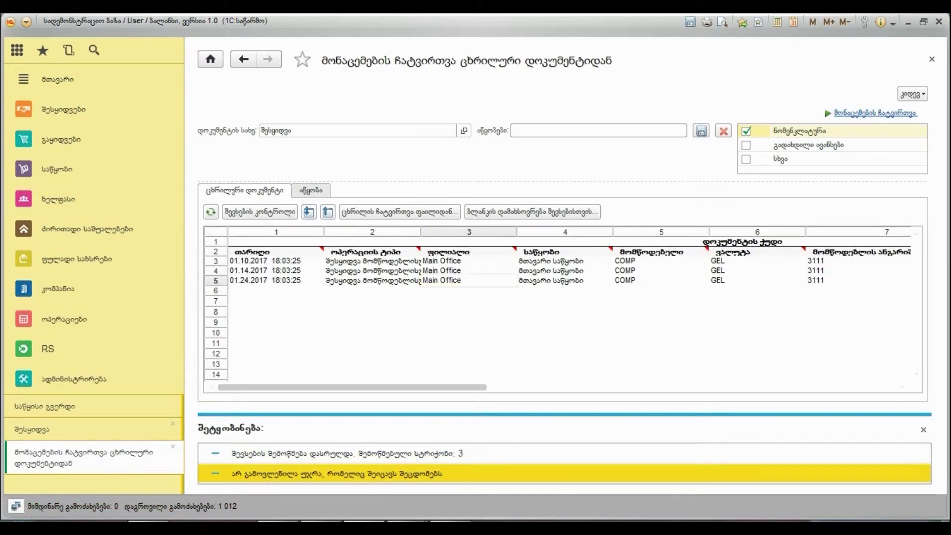
left_click(336, 453)
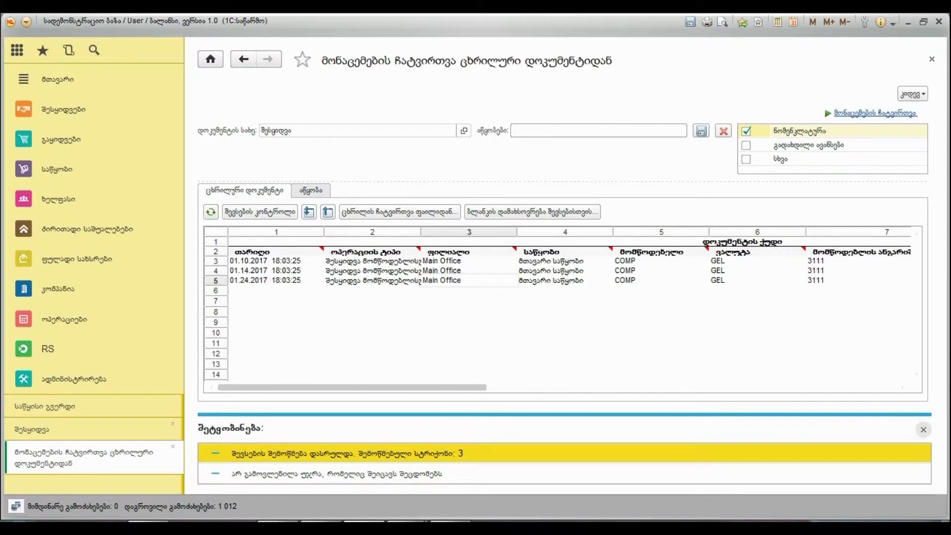
left_click(923, 429)
Import the purchase documents from the table, agreeing to continue without a search field, and dismiss the import messages.
left_click(875, 113)
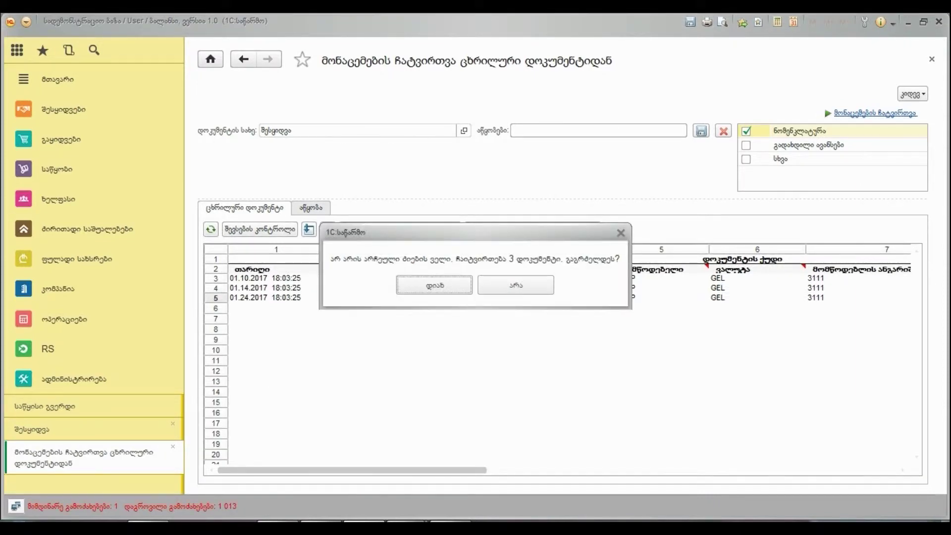
key("Return")
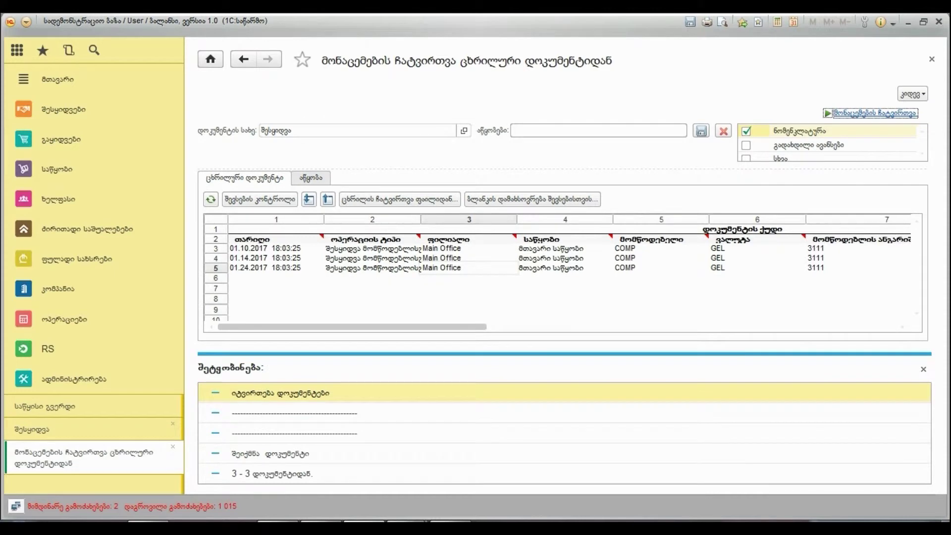
left_click(564, 412)
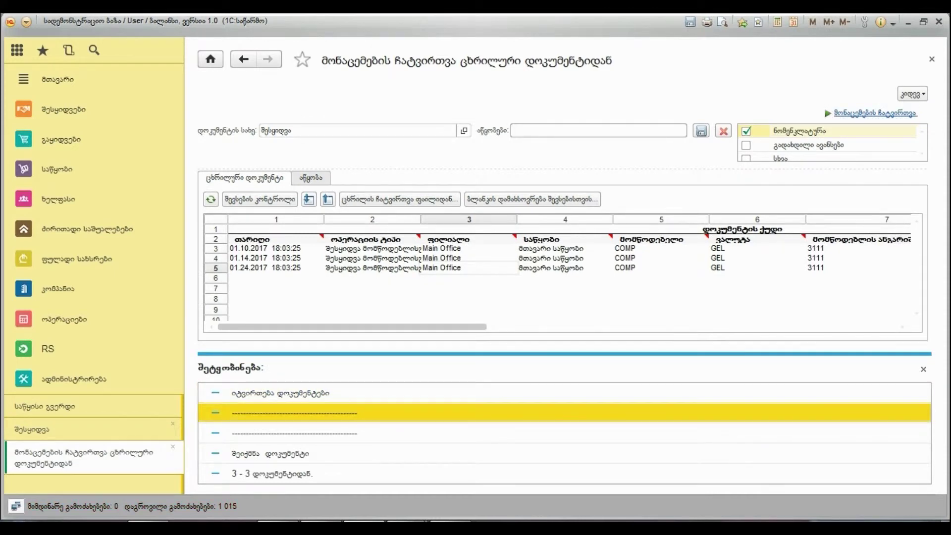
left_click(564, 473)
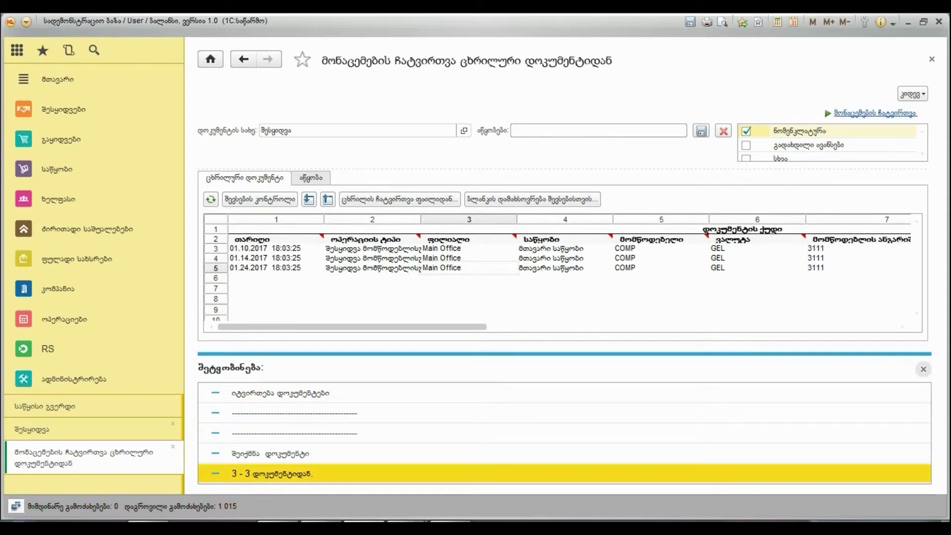
left_click(923, 369)
Open the list of შესყიდვა documents and post the first unposted COMP purchase dated 04.01.2017.
left_click(64, 109)
left_click(232, 113)
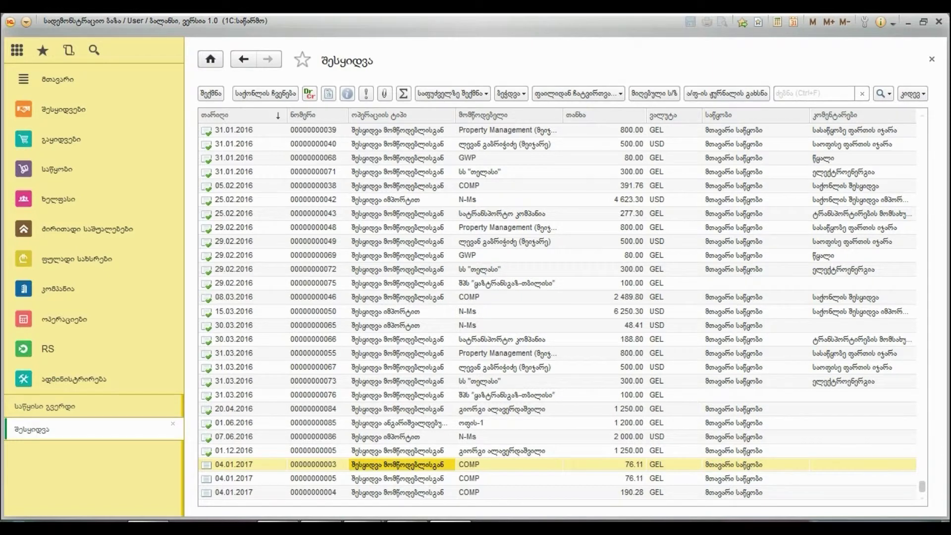
left_click(912, 93)
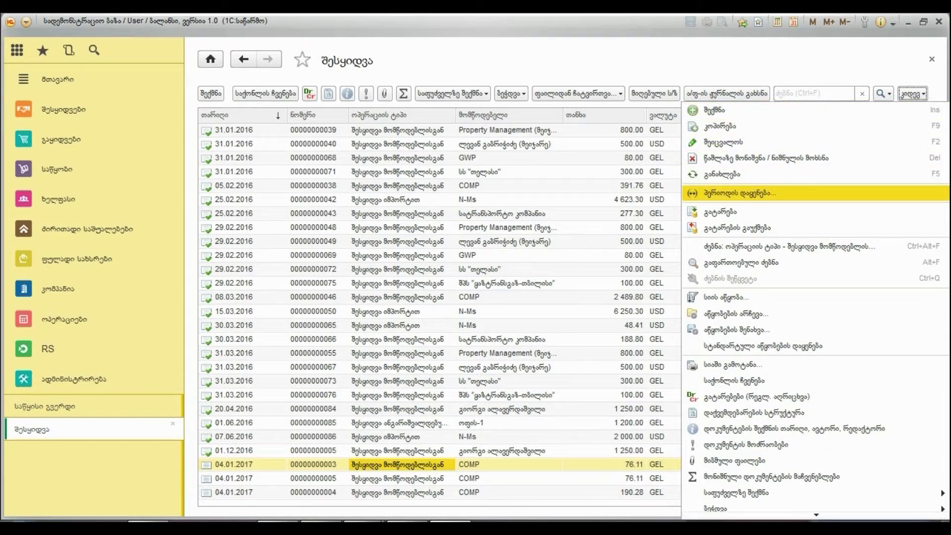
key("Up")
key("Return")
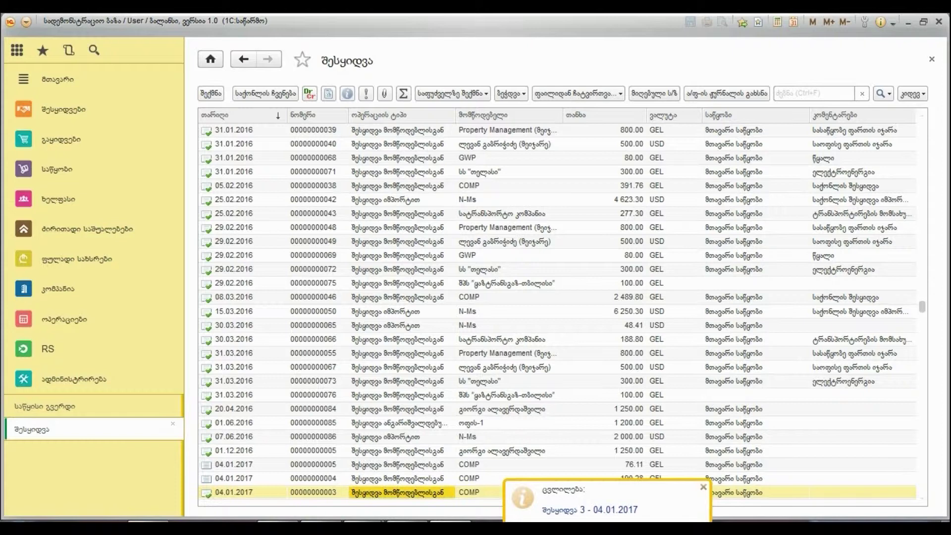
Post the two remaining unposted COMP purchase documents dated 04.01.2017 and dismiss the notification.
left_click(479, 478)
left_click(912, 93)
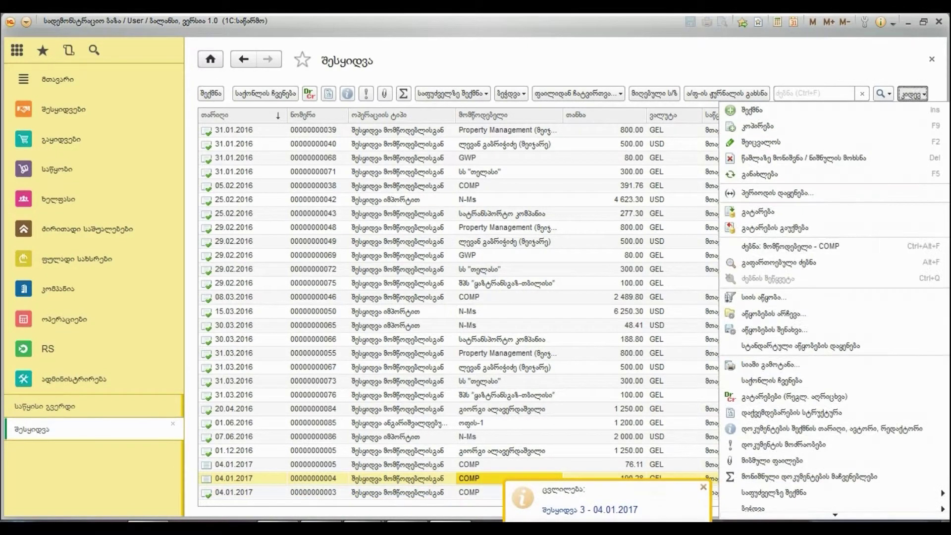
left_click(762, 211)
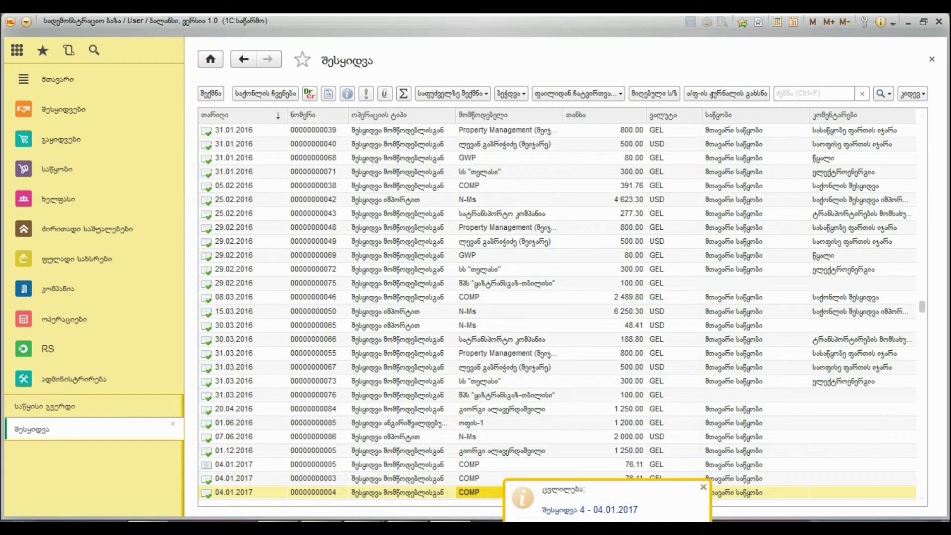
left_click(480, 464)
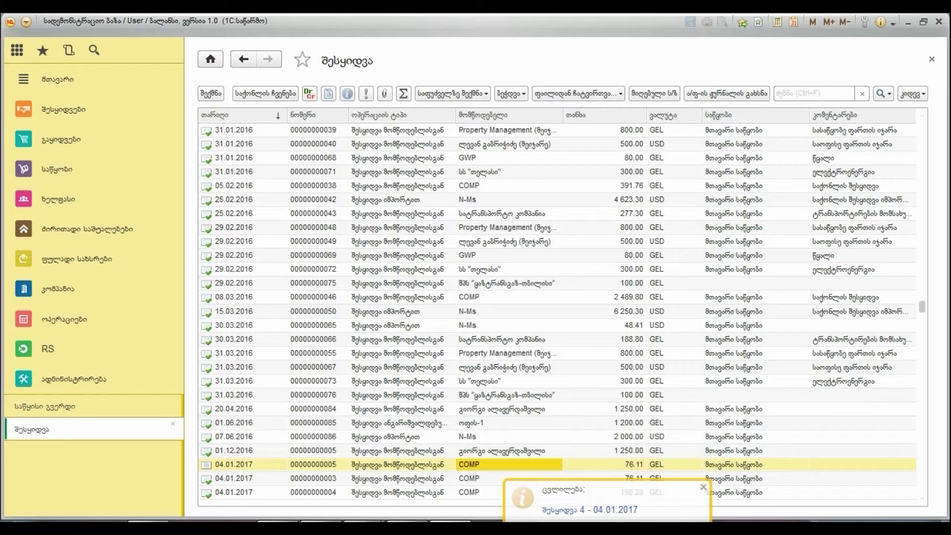
left_click(912, 93)
left_click(757, 211)
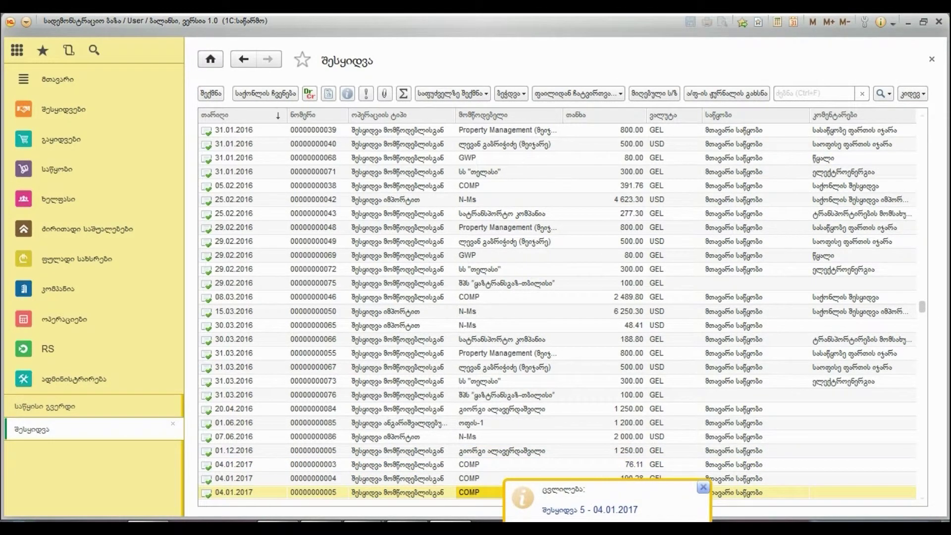
left_click(702, 487)
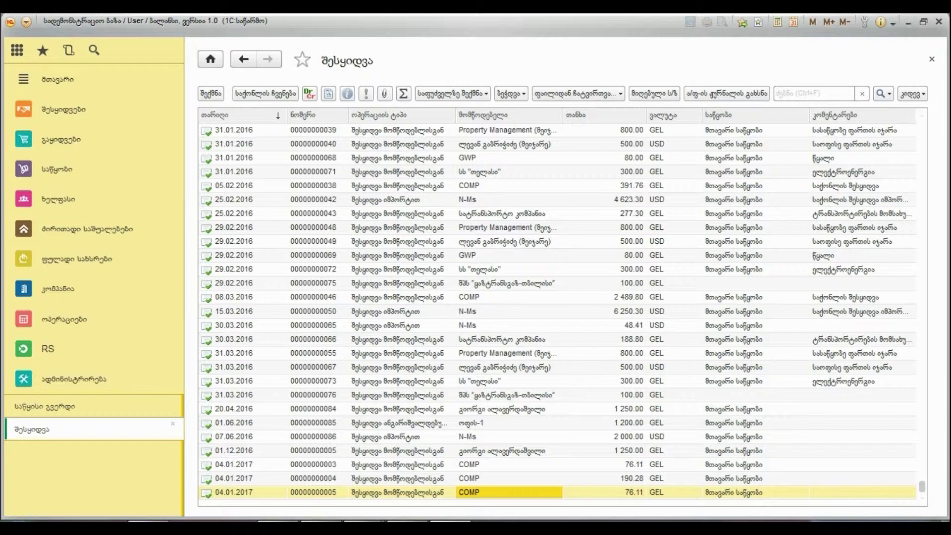
Create a new შესყიდვა document with REA as the supplier and save it without posting.
left_click(210, 93)
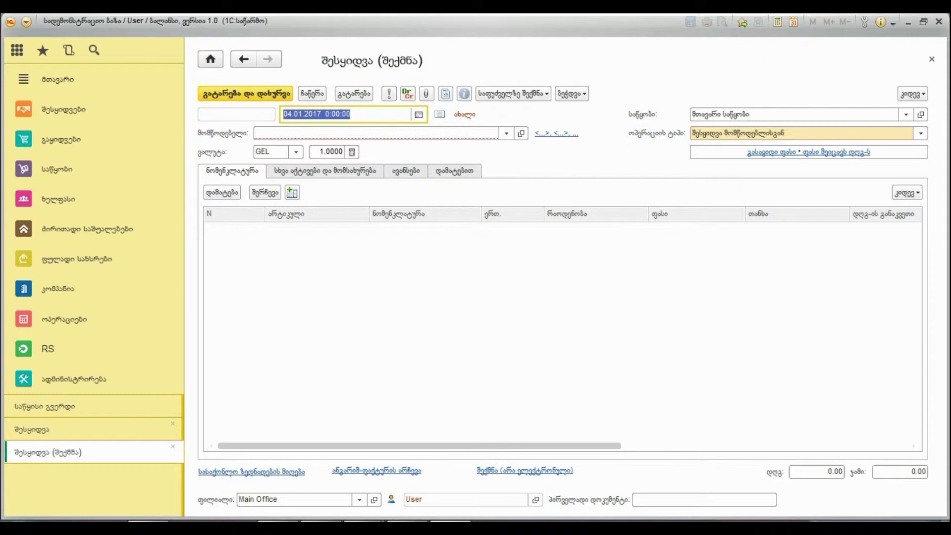
left_click(506, 134)
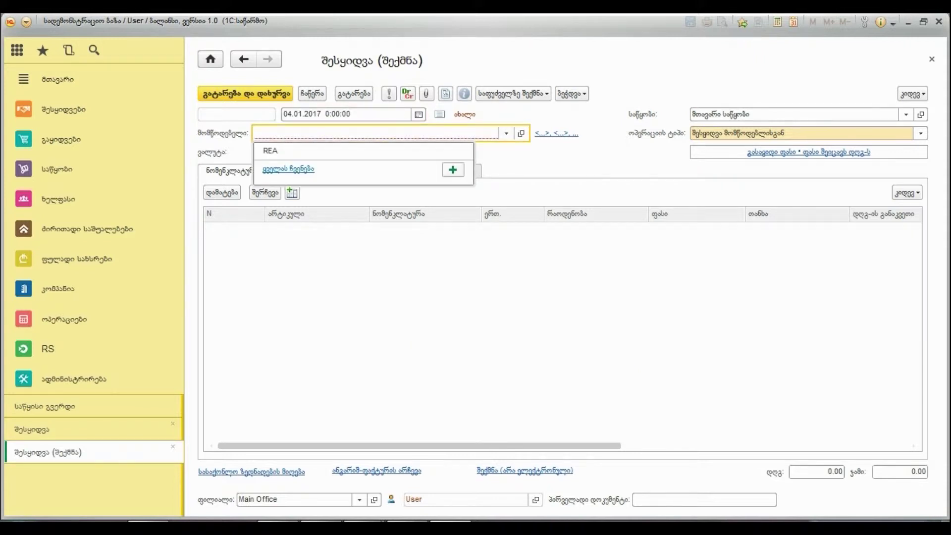
left_click(271, 150)
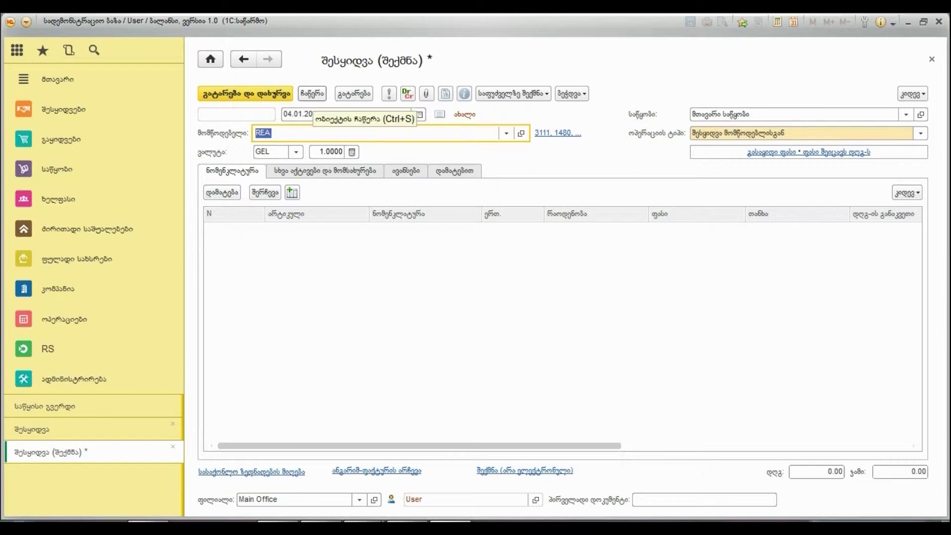
left_click(313, 93)
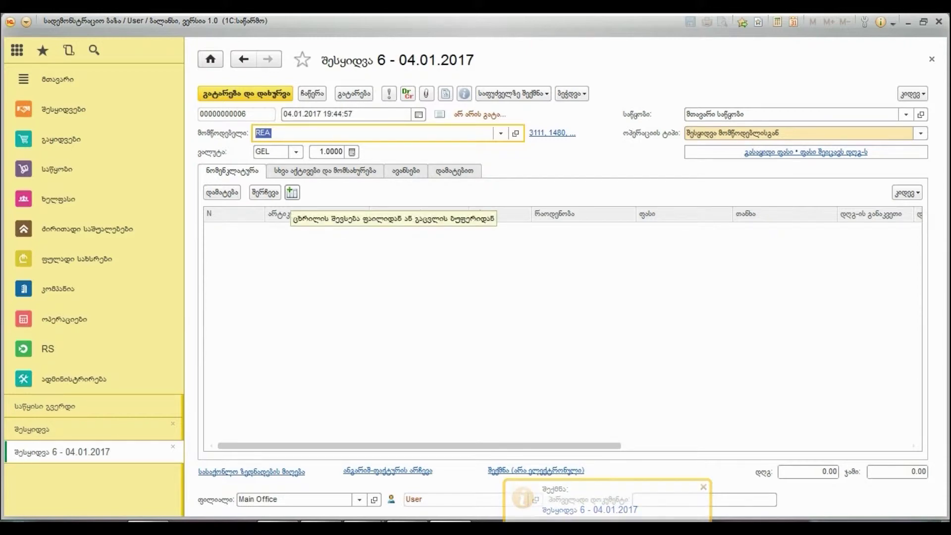
Load the Excel file named შესყიდვის დოკუმენტის ცხრილური ნაწილი into the import form for the document's ნომენკლატურა table.
left_click(291, 192)
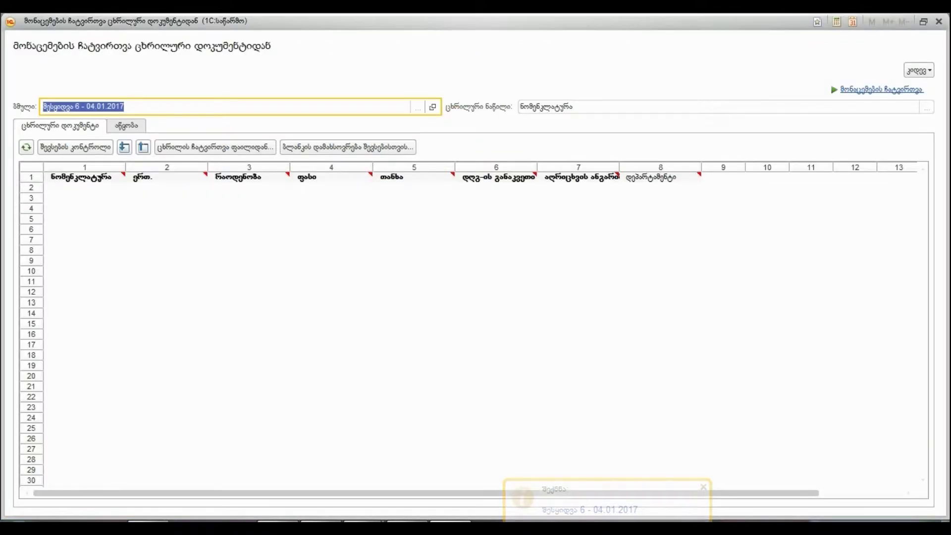
left_click(215, 147)
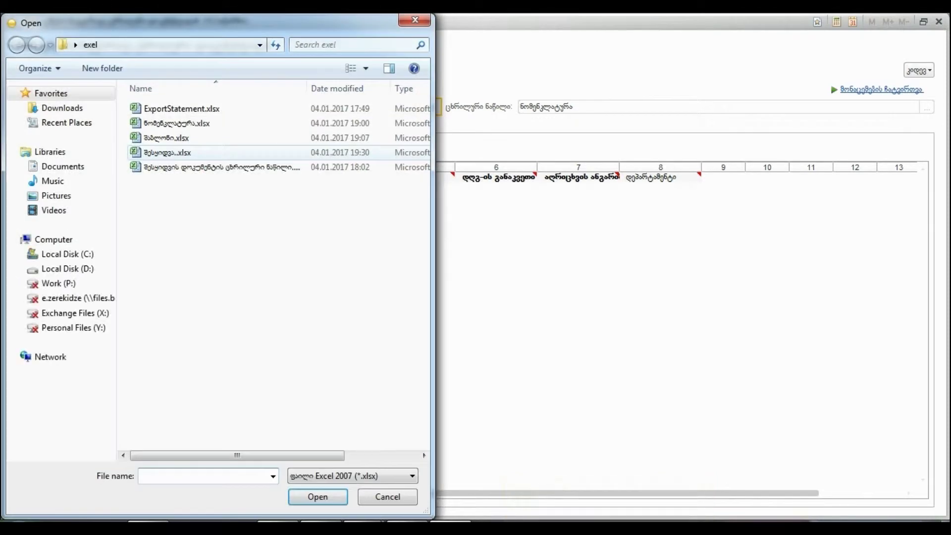
left_click(221, 167)
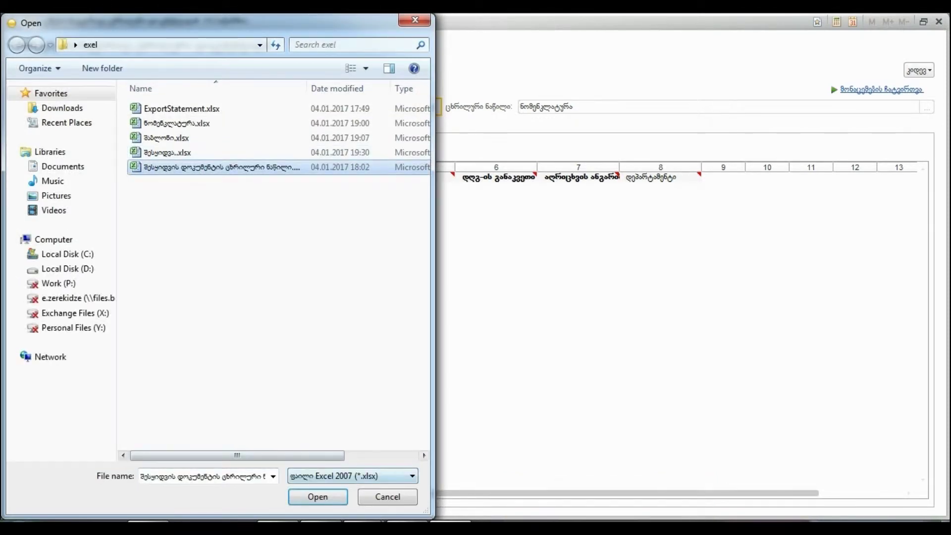
left_click(317, 496)
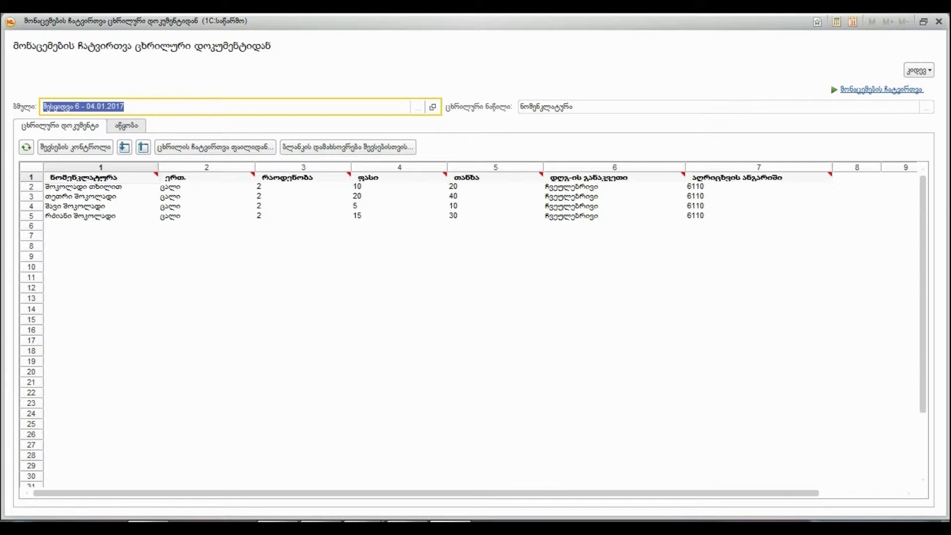
Import the loaded chocolate rows into the document's ნომენკლატურა table, then post and close the purchase.
left_click(125, 125)
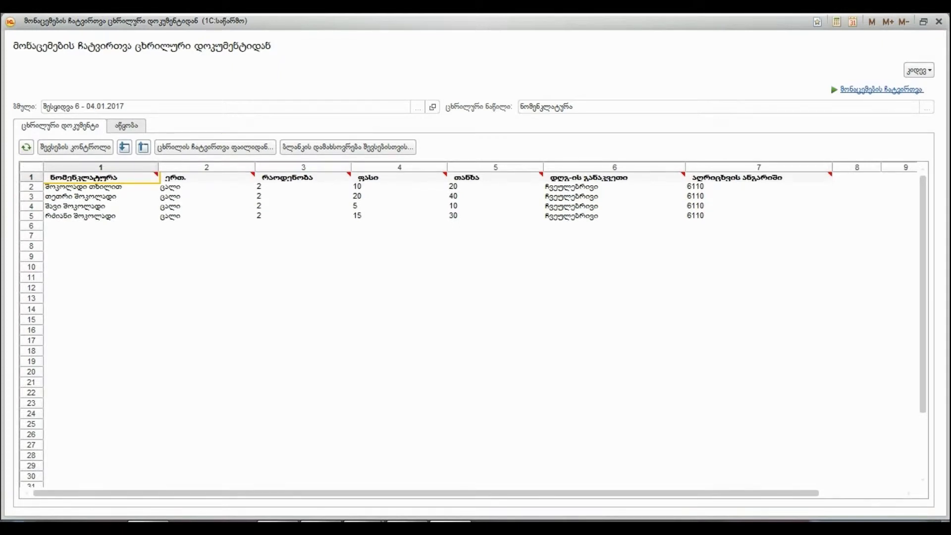
left_click(881, 90)
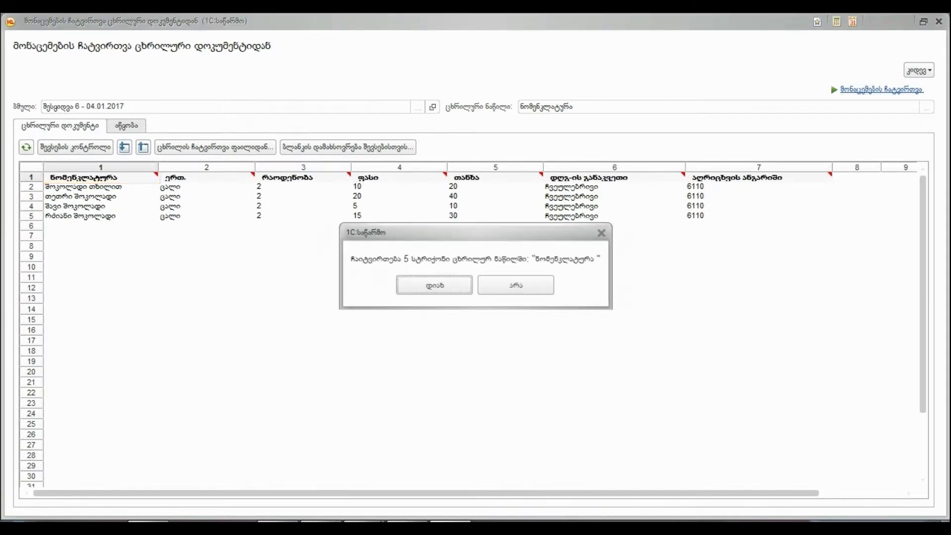
key("Return")
left_click(353, 93)
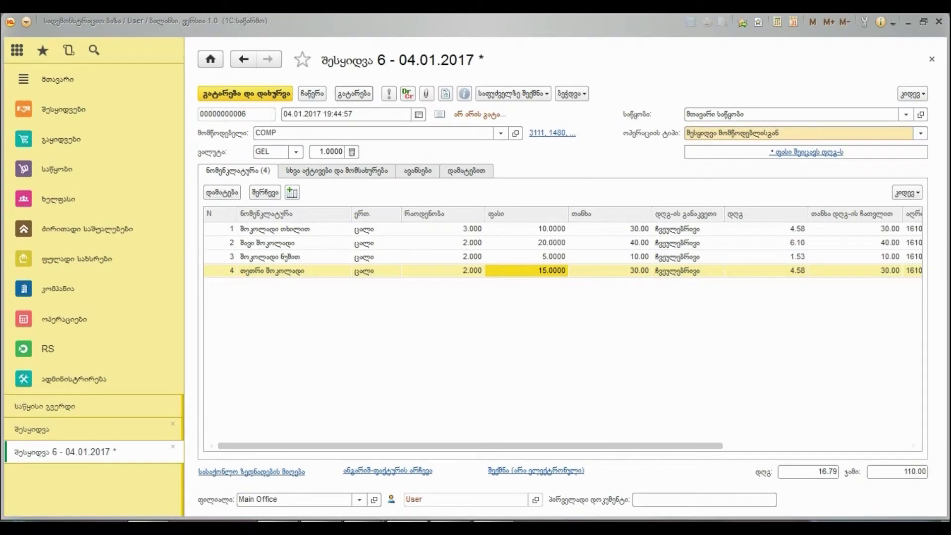
left_click(244, 93)
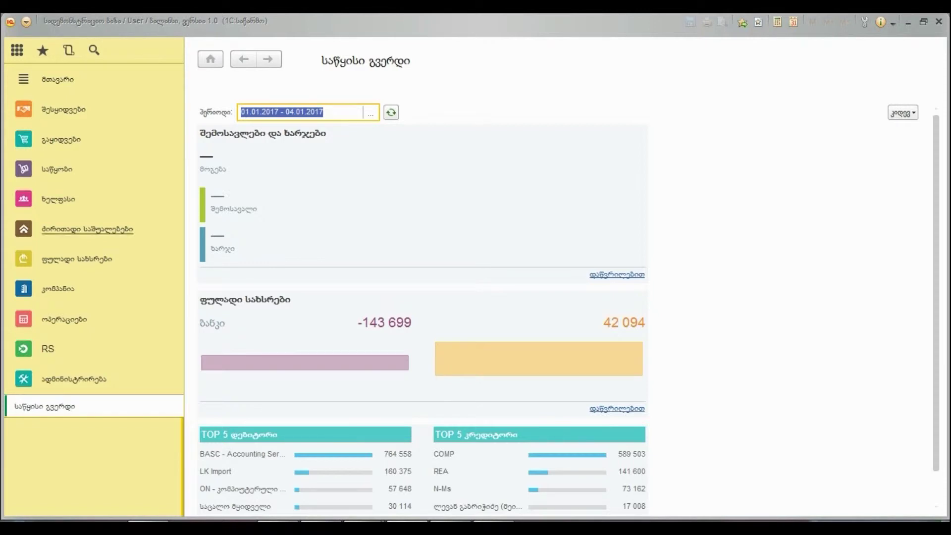
Open the bank statement loading rules (ამონაწერის ჩატვირთვის წესები) under ფულადი სახსრები and look through the listed rules.
left_click(77, 259)
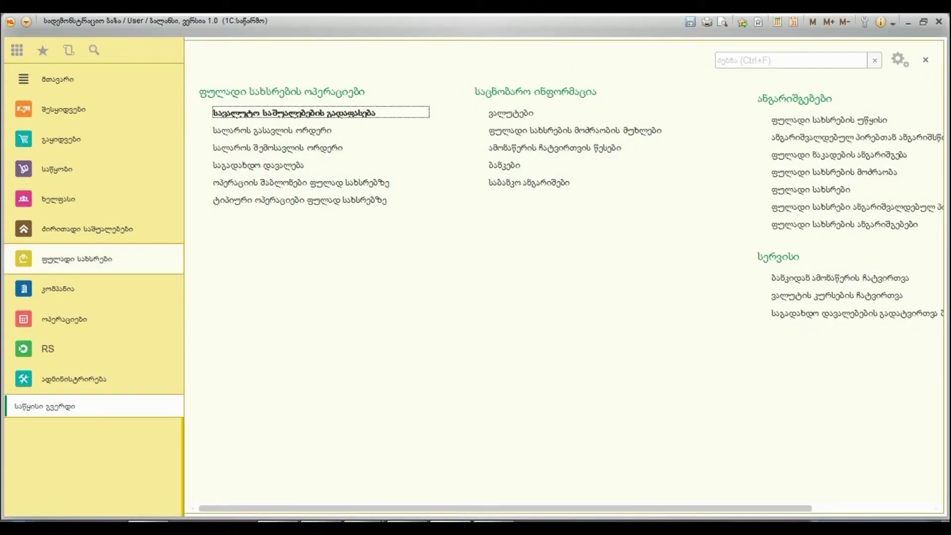
left_click(488, 147)
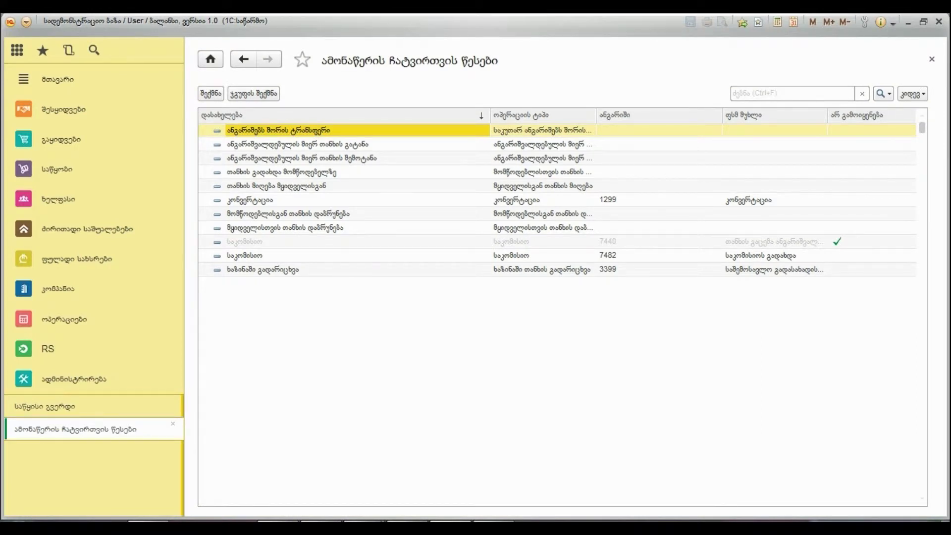
key("Down")
key("Down")
key("Down")
key("Down")
key("Down")
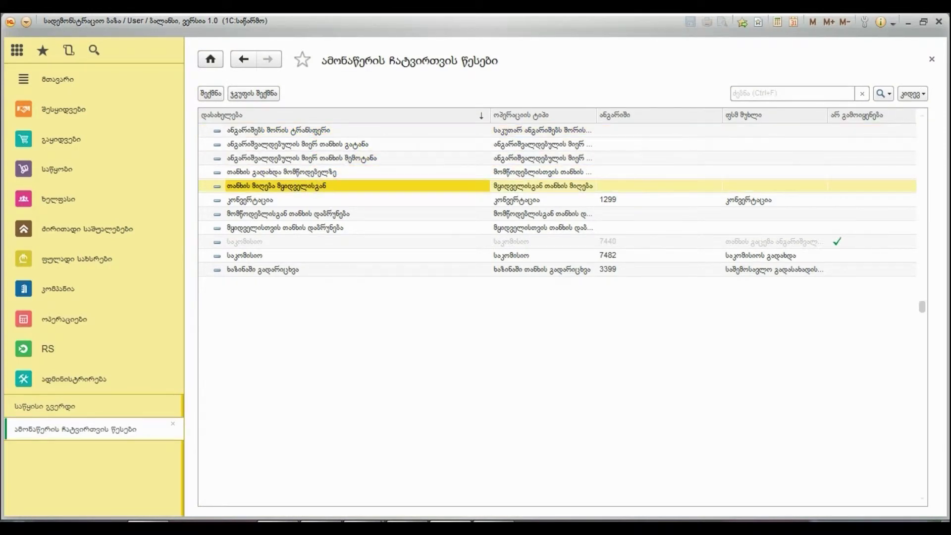
key("Down")
key("Down")
key("Down")
key("Down")
key("Down")
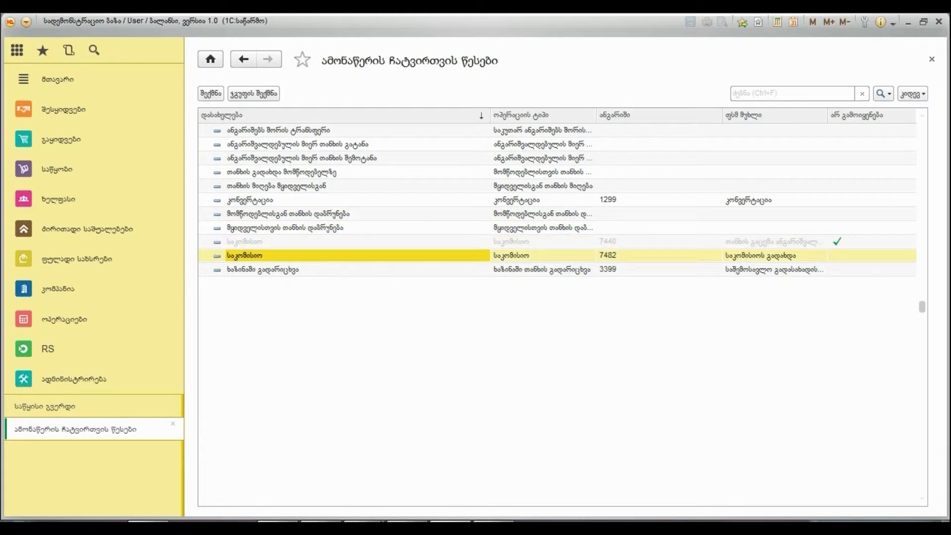
key("Up")
key("Up")
key("Up")
key("Up")
key("Up")
key("Up")
key("Up")
key("Up")
key("Up")
key("Up")
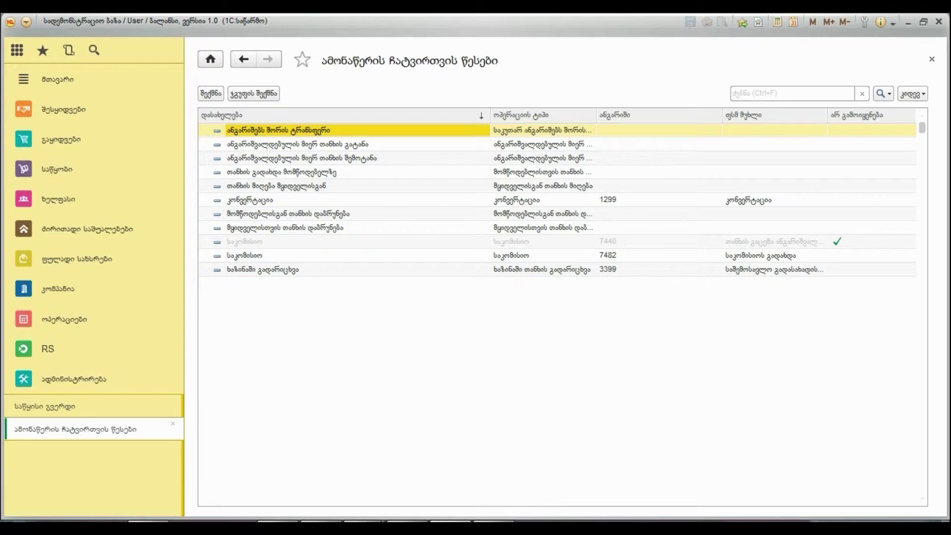
Open the rule თანხის გადახდა მომწოდებელზე and examine its tax ID and outgoing amount (თანხის გასვლა) selection conditions.
left_click(281, 172)
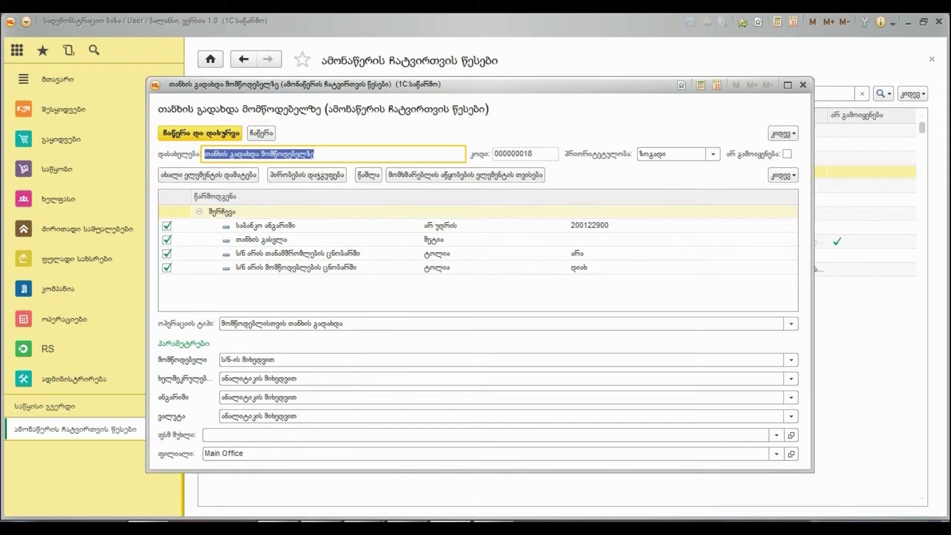
left_click(296, 268)
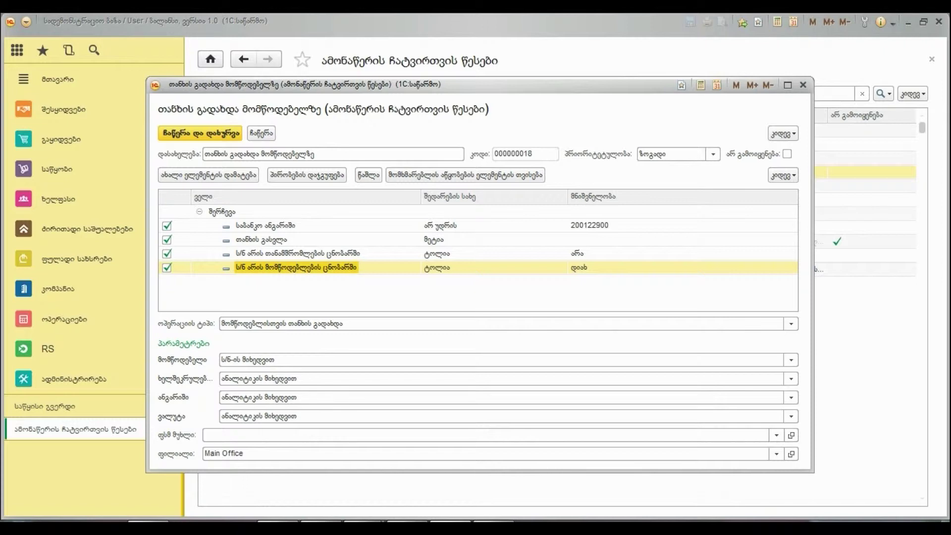
left_click(297, 253)
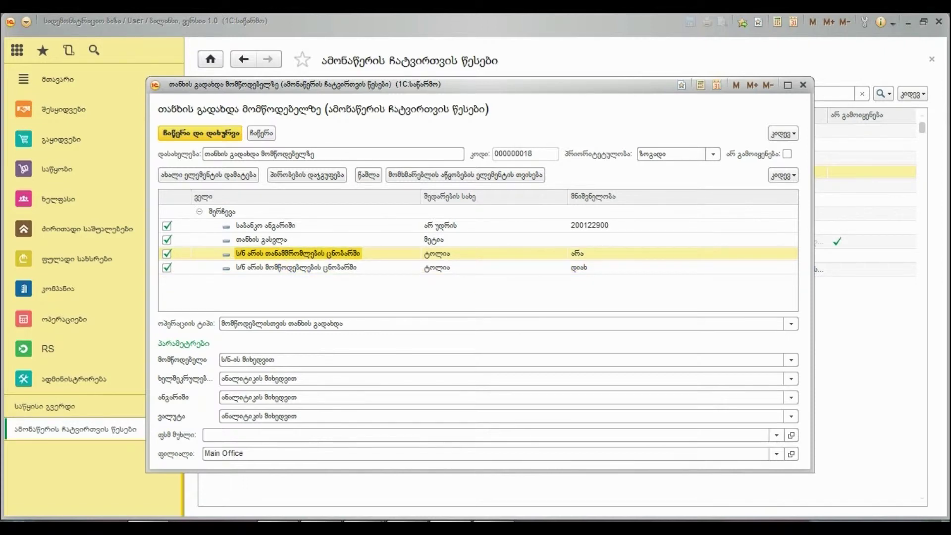
left_click(261, 239)
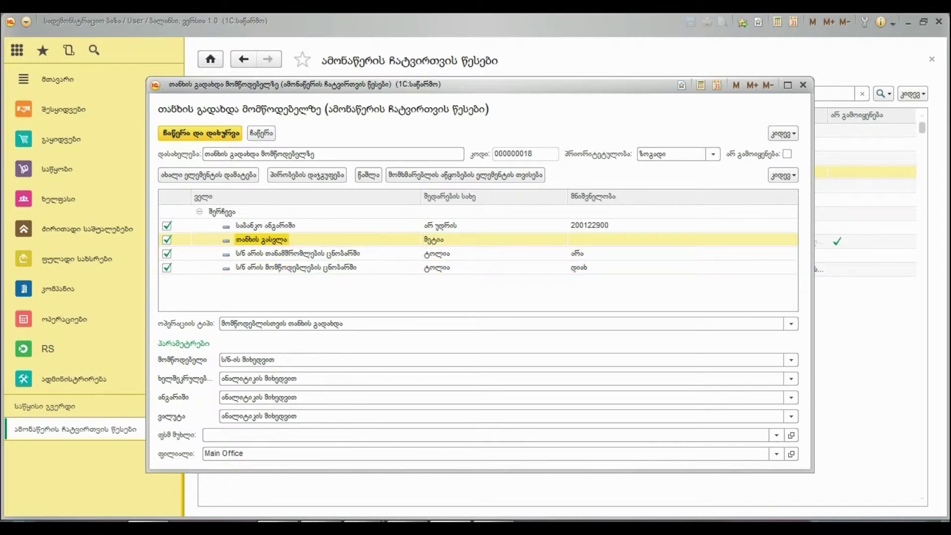
Examine the თანხის გასვლა condition's value and the available operation types, keeping მომწოდებლისთვის თანხის გადახდა selected.
double_click(682, 239)
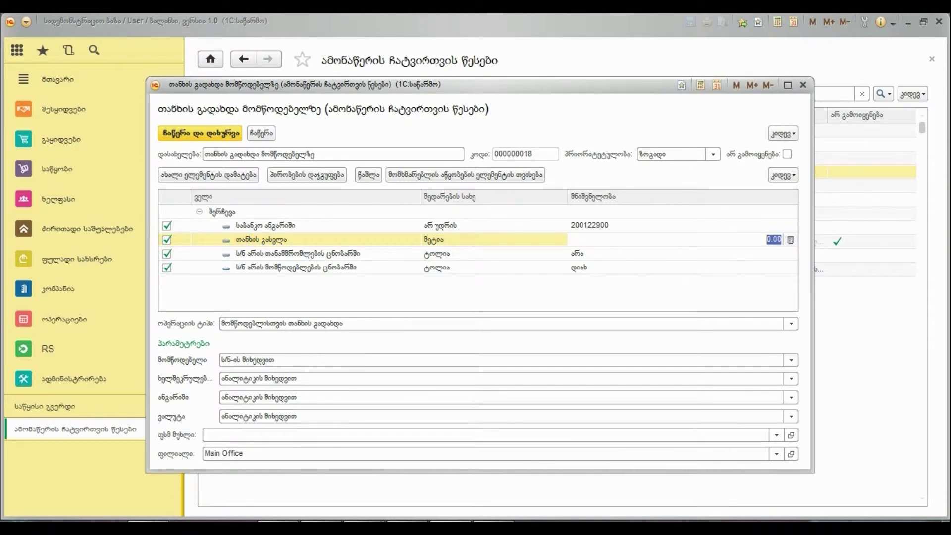
left_click(266, 226)
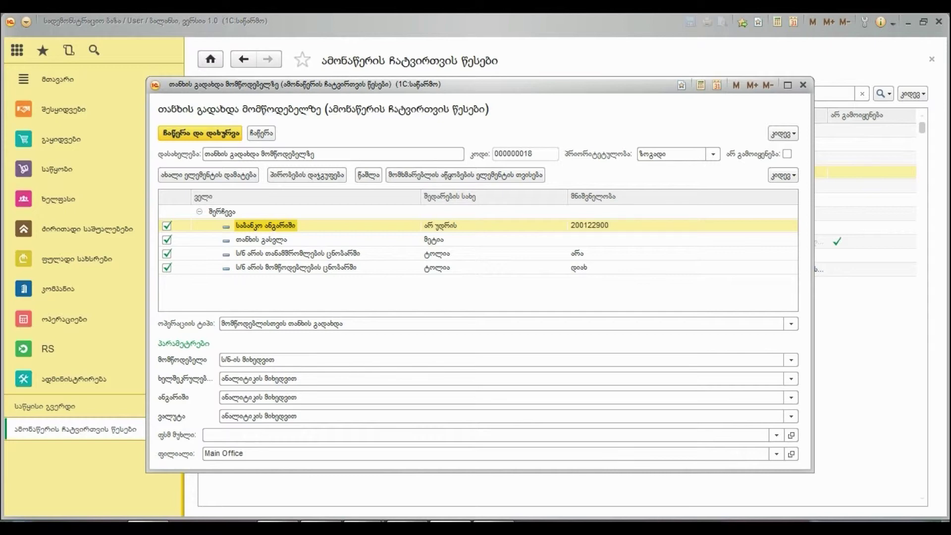
left_click(791, 324)
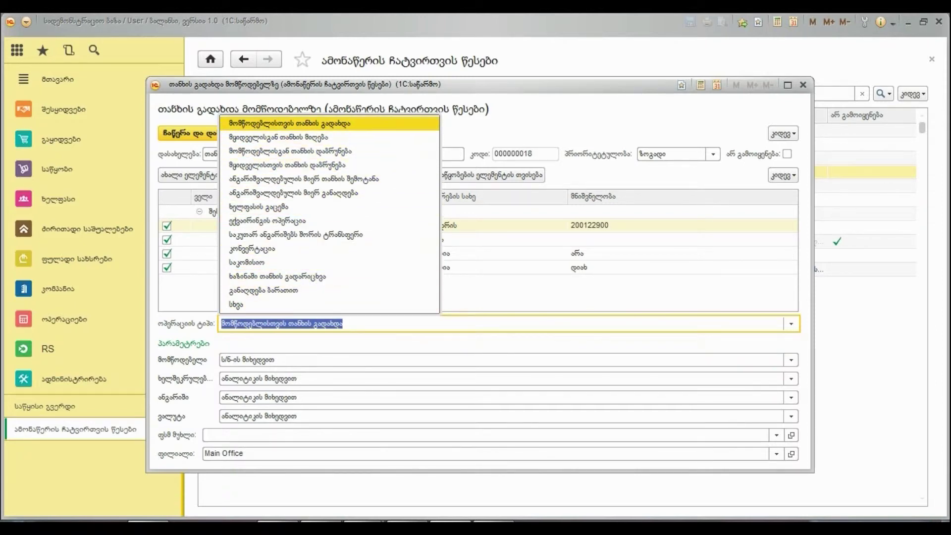
key("Return")
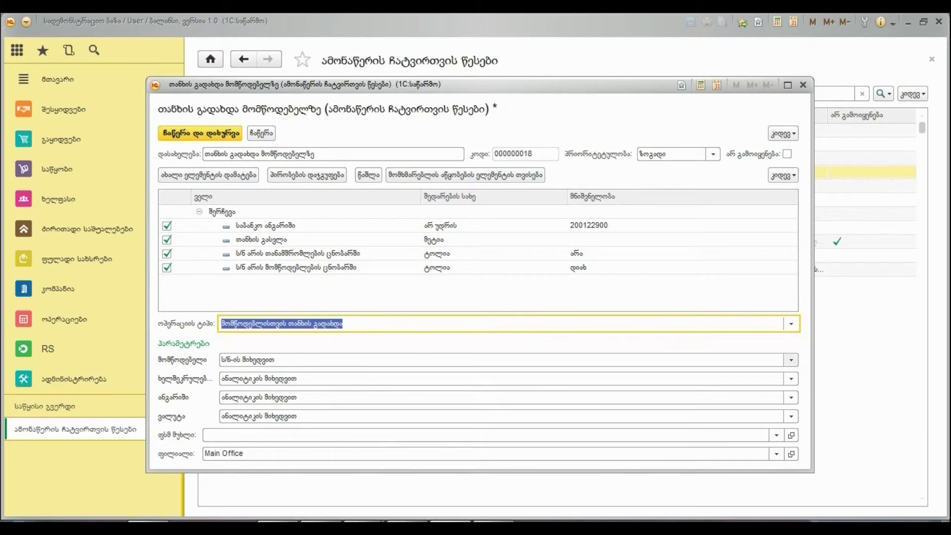
Look through the available methods for determining the rule's მომწოდებელი parameter, without changing it.
left_click(791, 359)
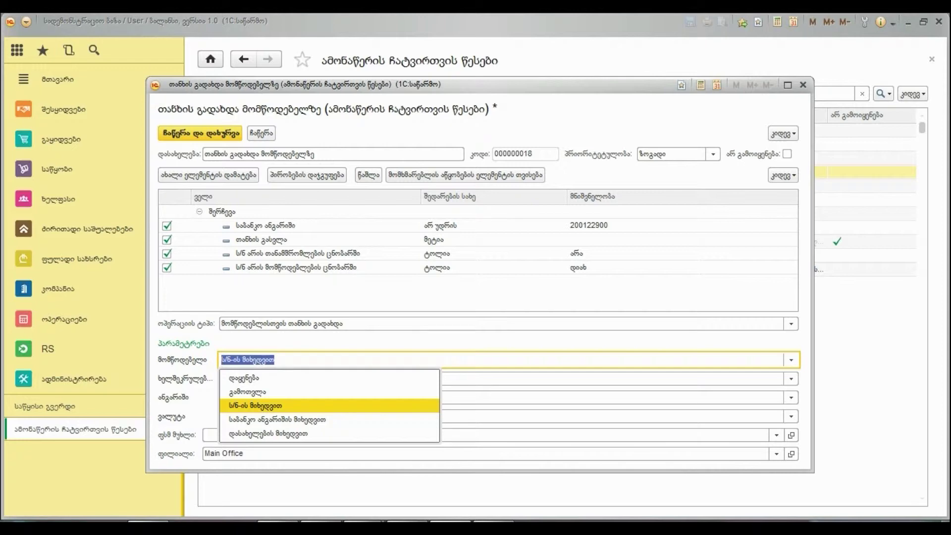
key("Up")
key("Up")
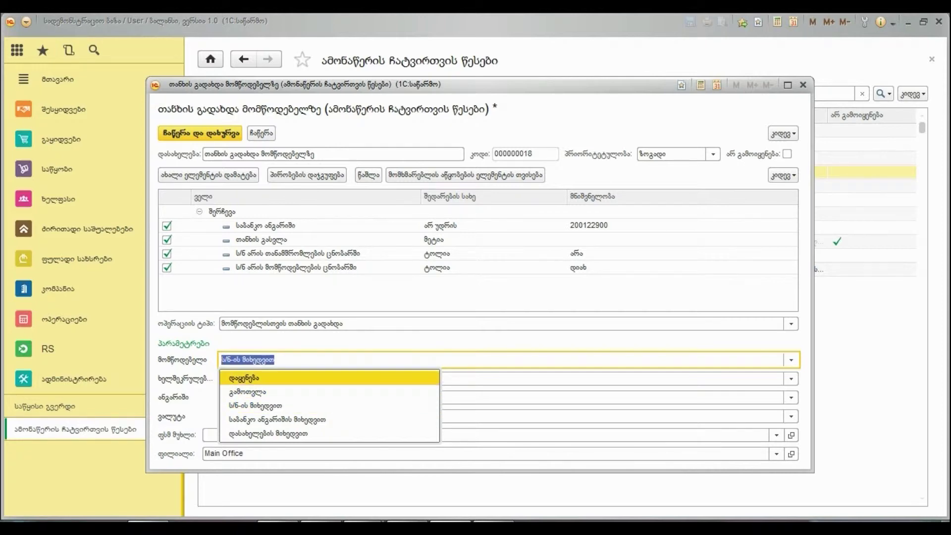
key("Escape")
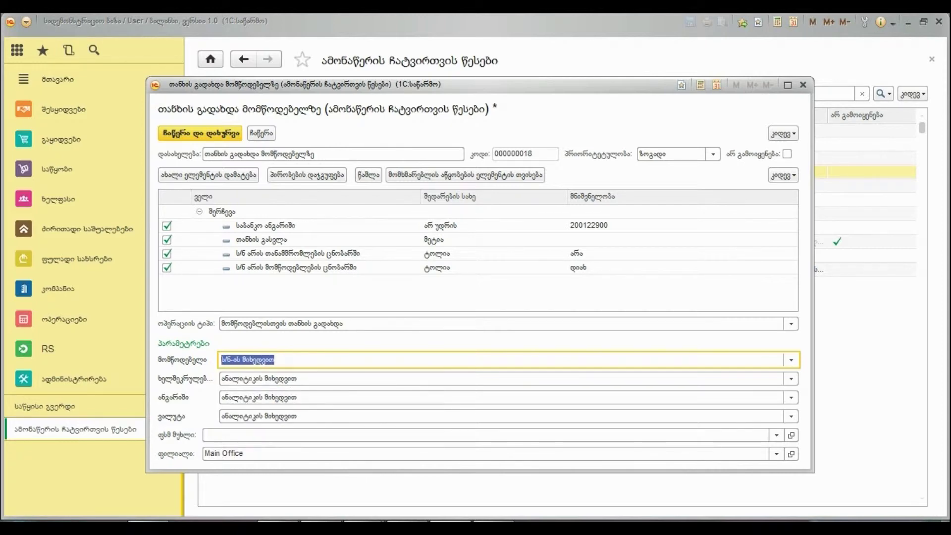
left_click(222, 211)
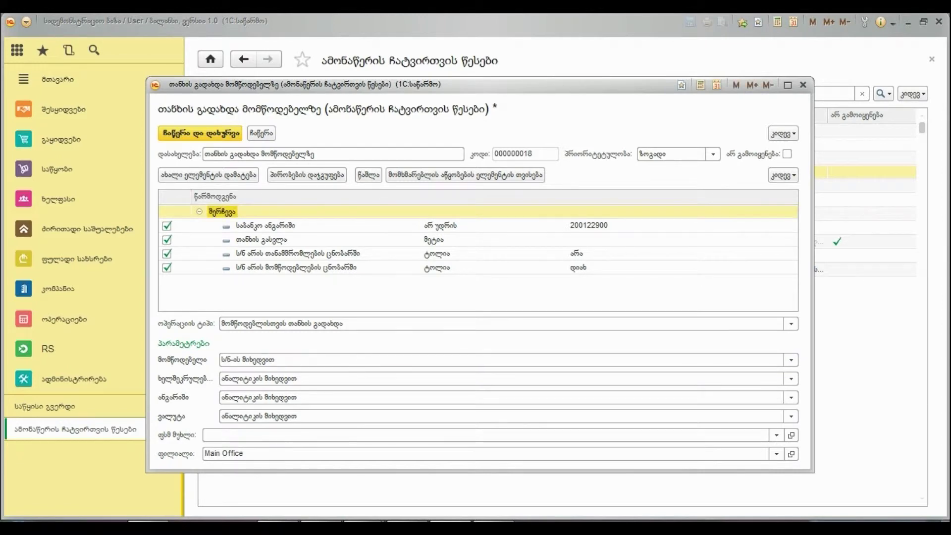
Try დაყენება as the method for the მომწოდებელი parameter and view the suppliers that could be assigned, without choosing one.
left_click(247, 360)
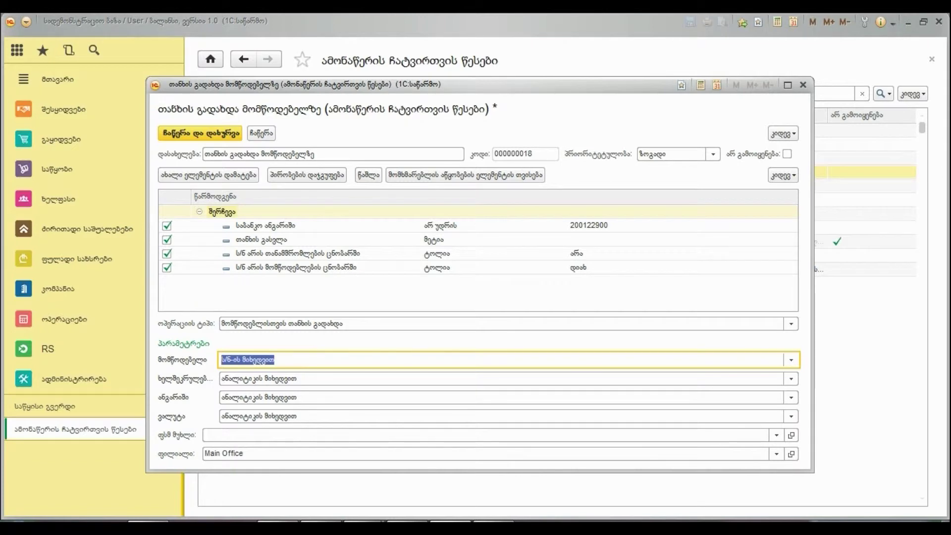
key("F4")
key("Return")
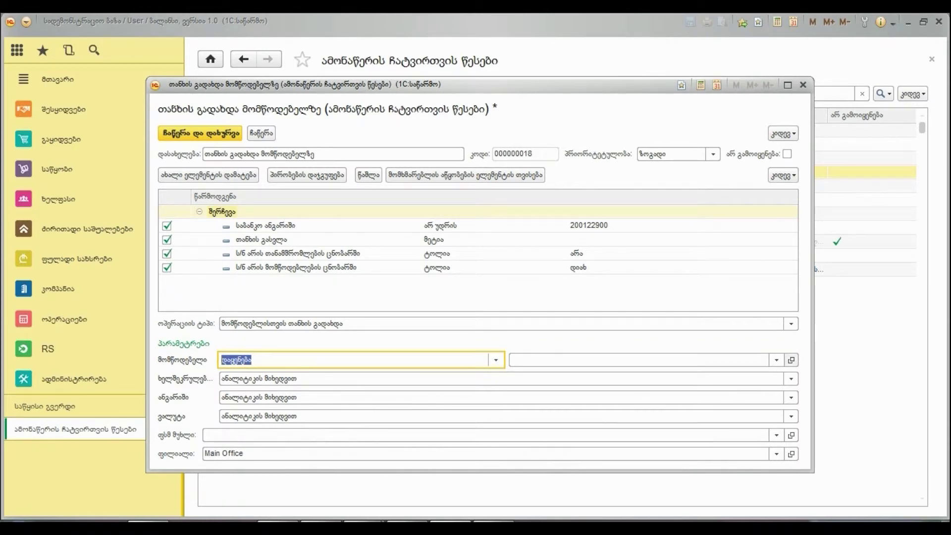
left_click(775, 360)
key("Down")
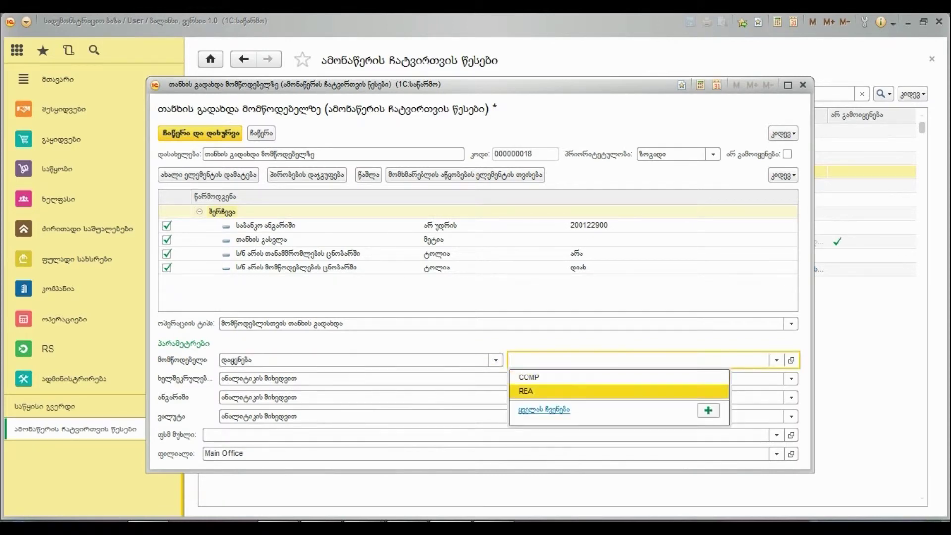
key("F4")
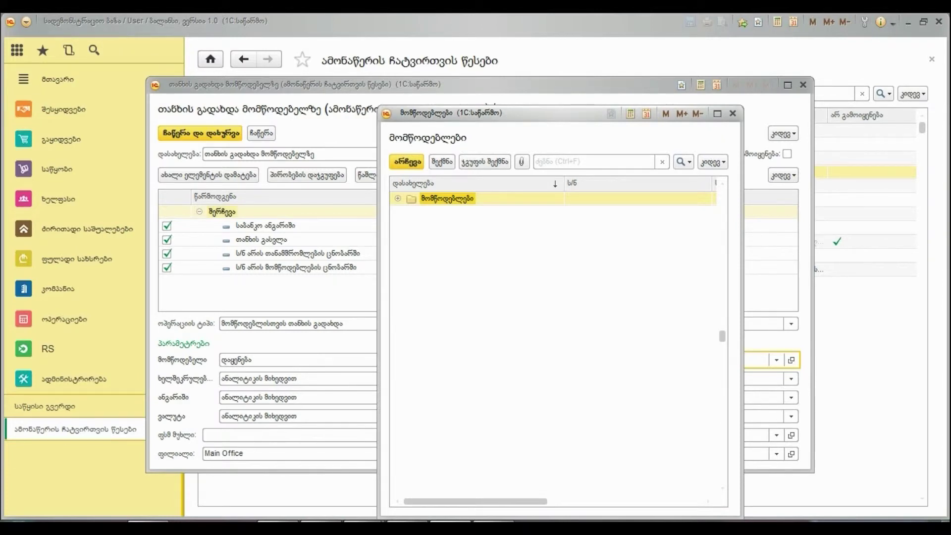
key("Escape")
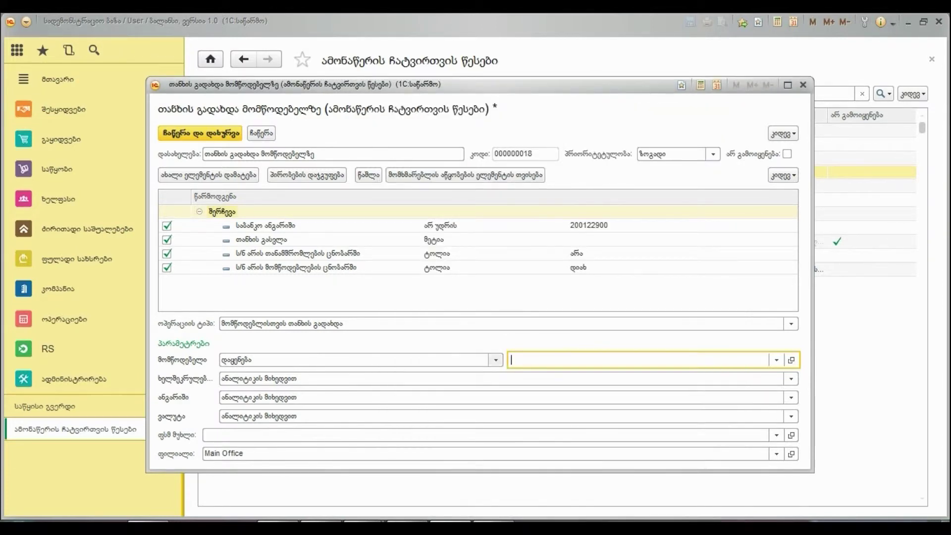
Try გამოთვლა as the method for the მომწოდებელი parameter and view its expression, closing the expression form without changes.
key("shift+Tab")
key("F4")
key("Down")
key("Return")
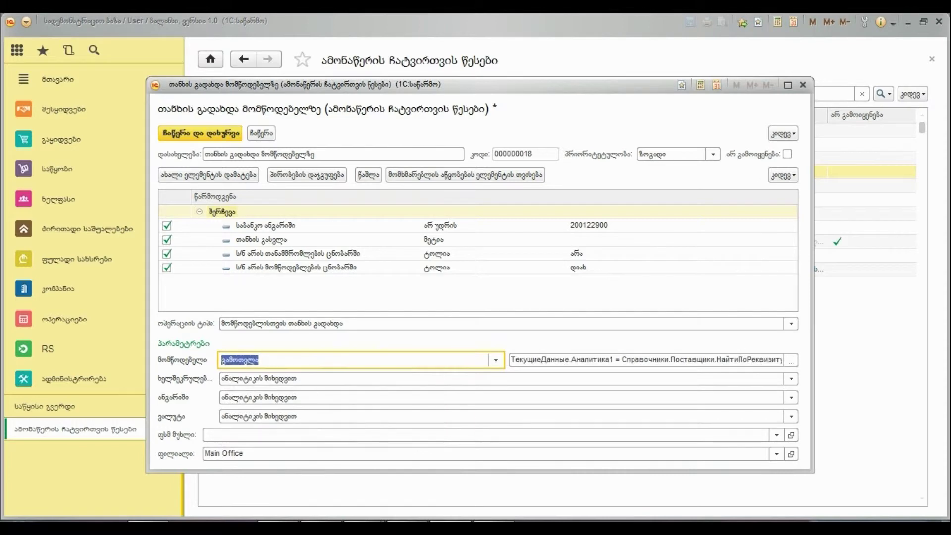
key("Tab")
key("F4")
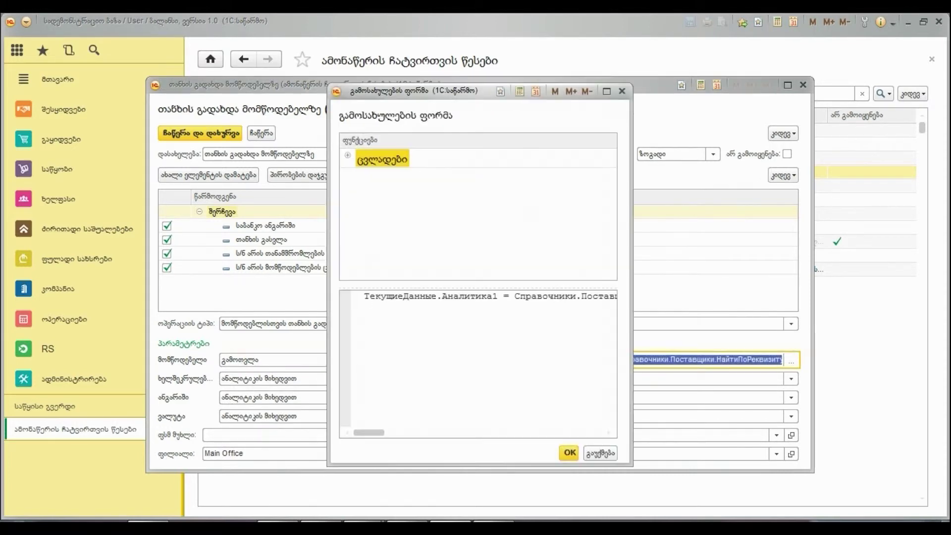
mouse_move(369, 432)
left_mouse_down()
mouse_move(460, 432)
mouse_move(369, 432)
left_mouse_up()
left_click(599, 453)
key("shift+Tab")
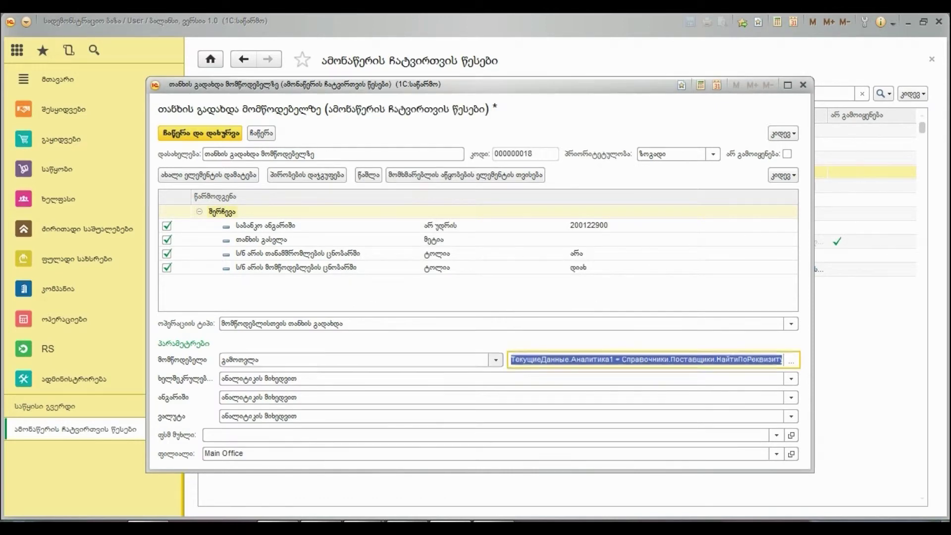
Set the method for the მომწოდებელი parameter back to ს/ნ-ის მიხედვით.
key("F4")
key("Down")
key("Return")
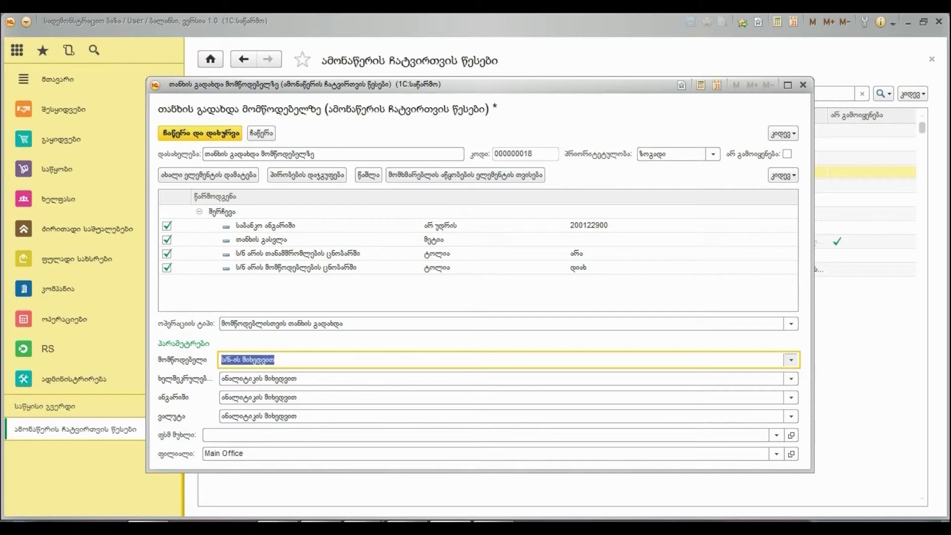
Try საბანკო ანგარიშის მიხედვით and დასახელების მიხედვით as supplier matching methods and restore ს/ნ-ის მიხედვით.
left_click(791, 360)
key("Down")
key("Return")
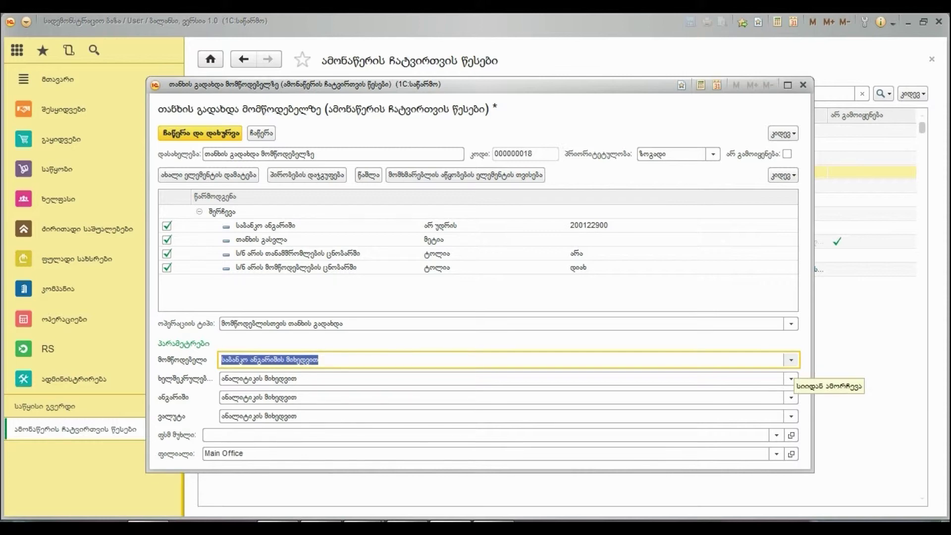
left_click(791, 360)
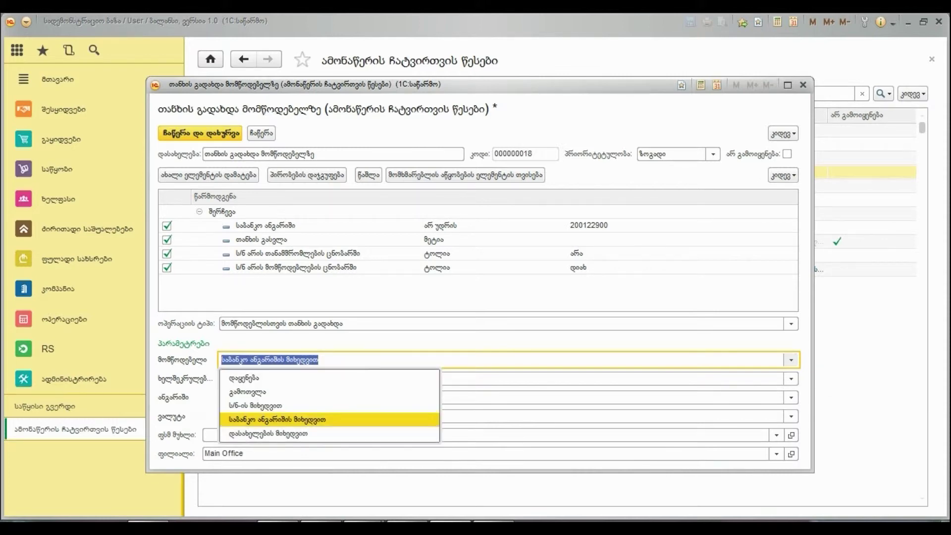
key("Down")
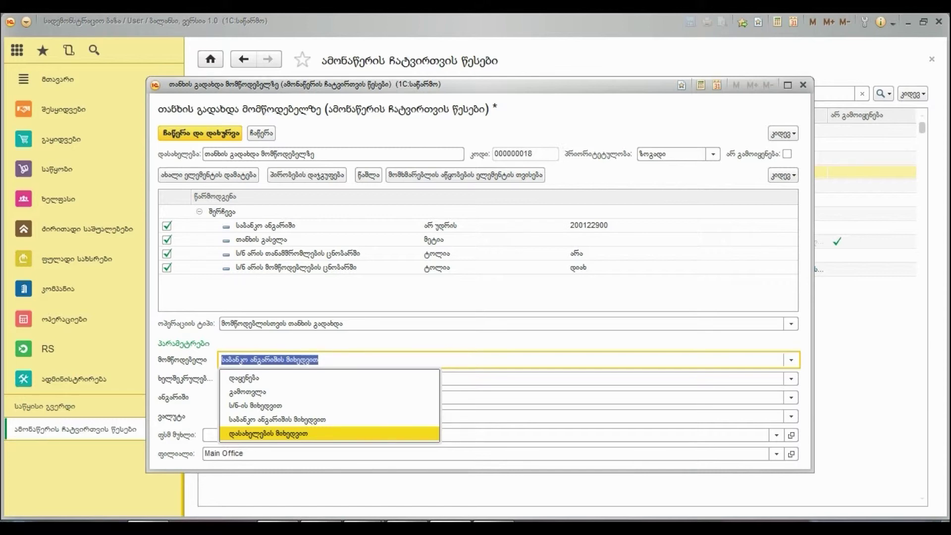
key("Up")
key("Up")
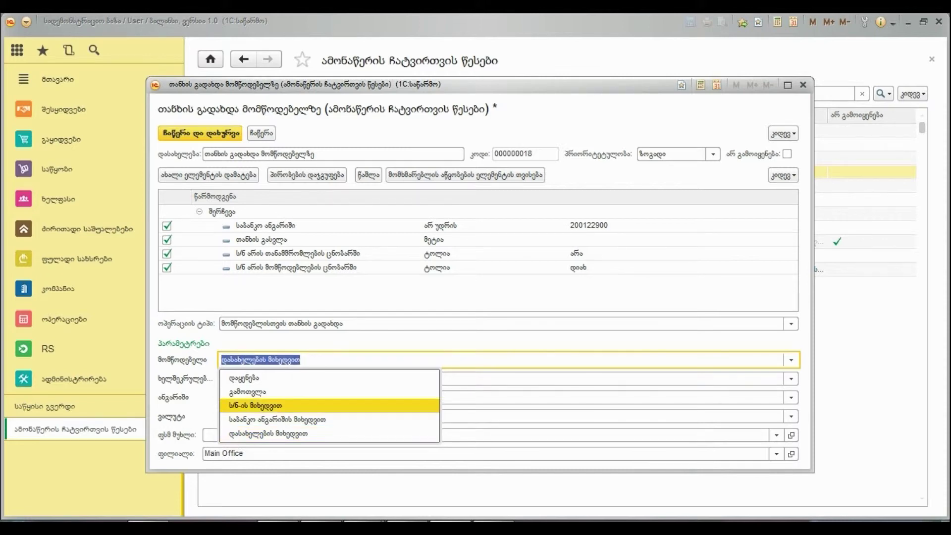
key("Return")
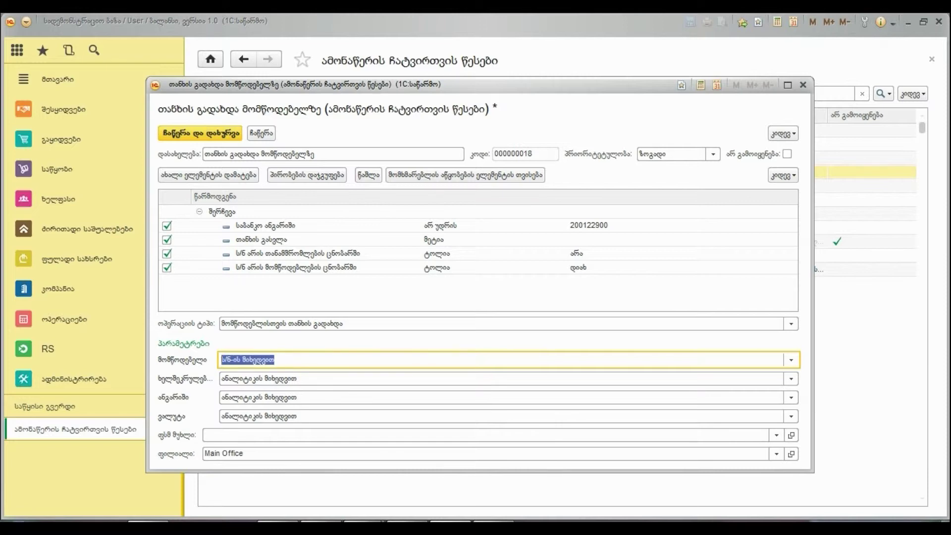
Look through the available methods for determining the contract parameter, leaving ანალიტიკის მიხედვით selected.
key("Tab")
key("F4")
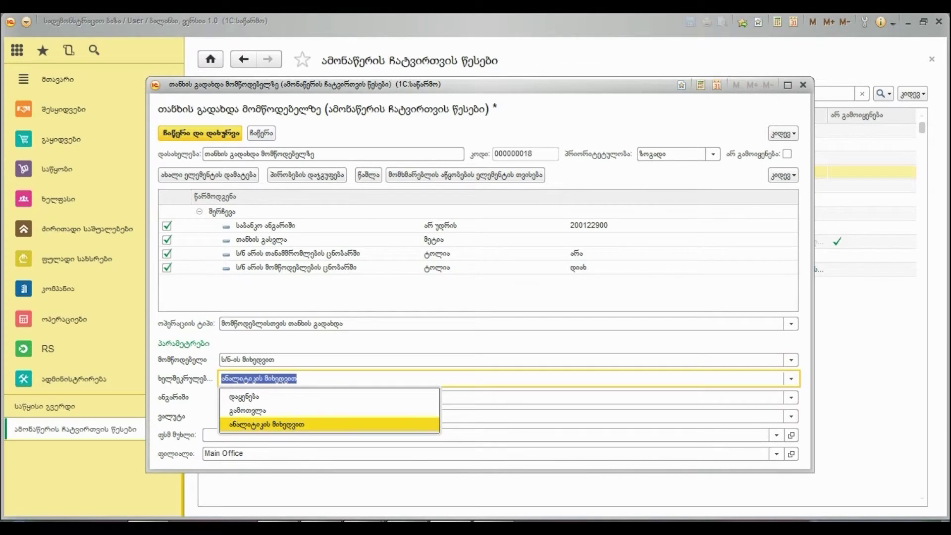
key("Up")
key("Up")
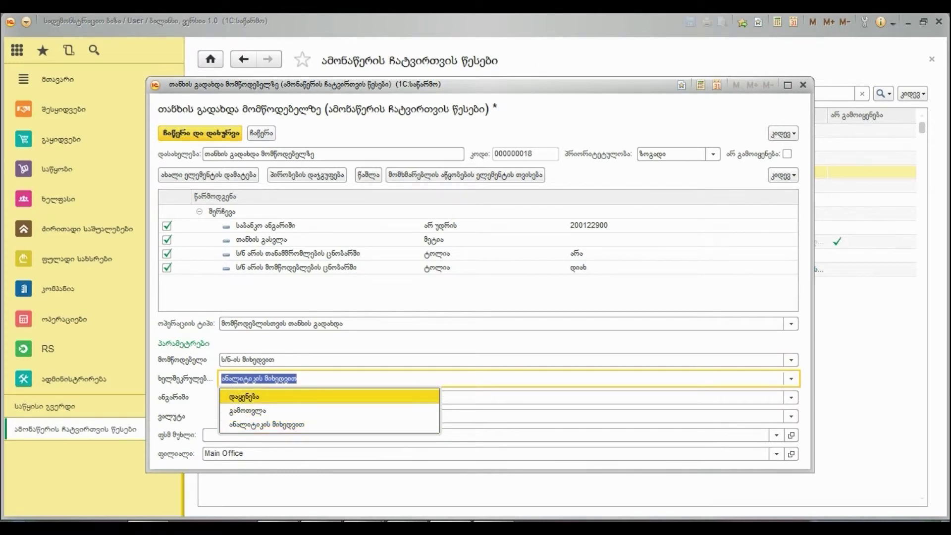
key("Down")
key("Down")
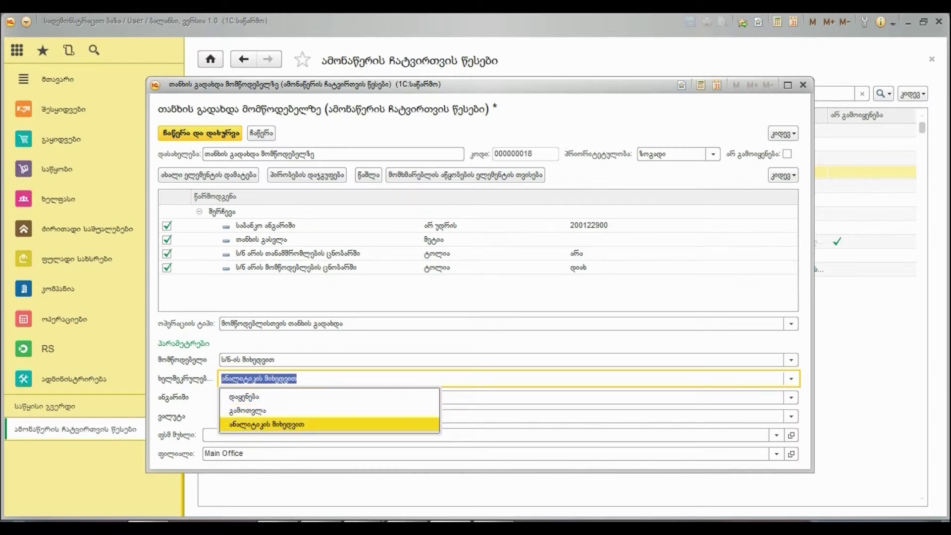
key("Up")
key("Escape")
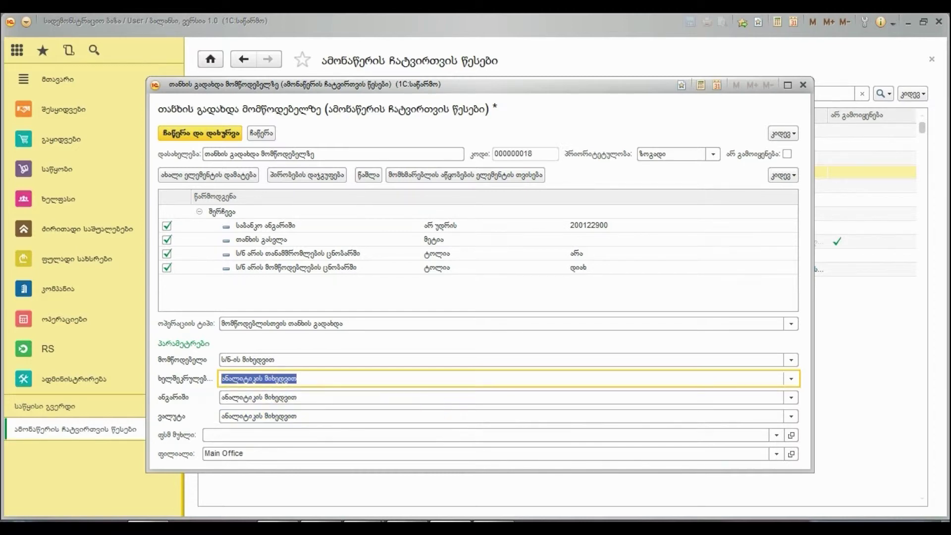
Review the rule's operation types and its პრიორიტეტულობა options, keeping the selected values.
left_click(790, 324)
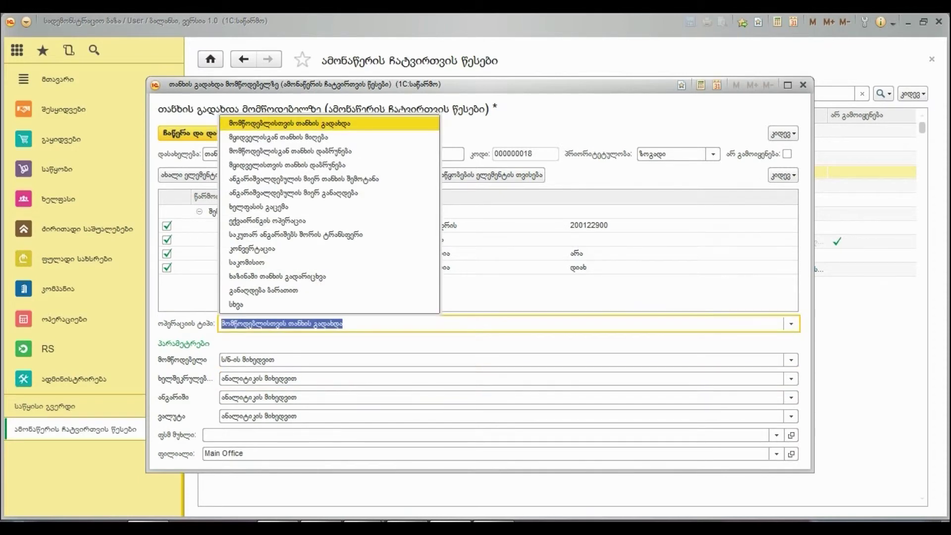
key("Escape")
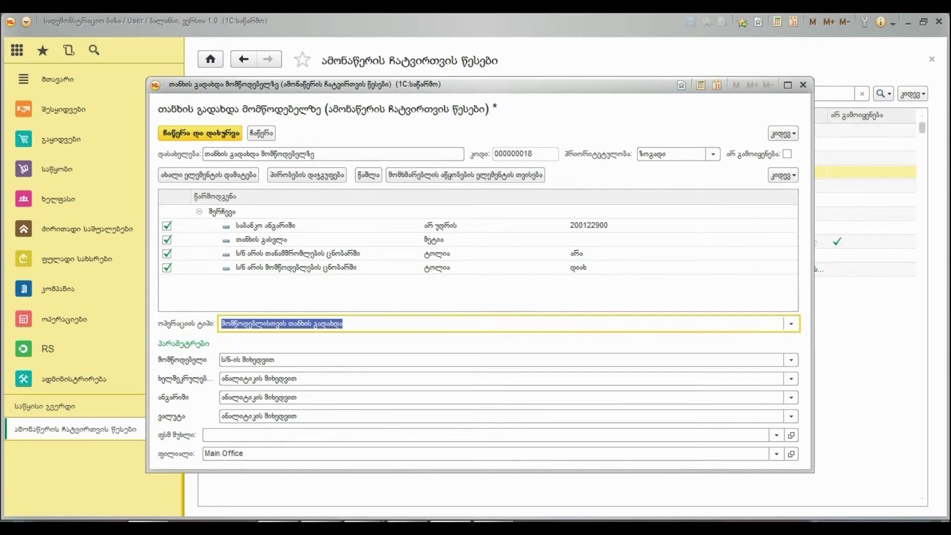
left_click(713, 154)
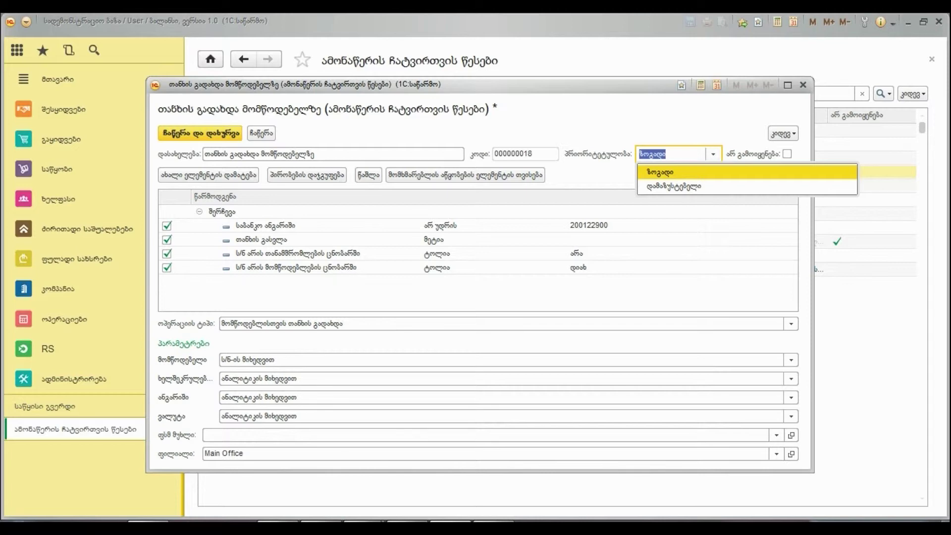
key("Down")
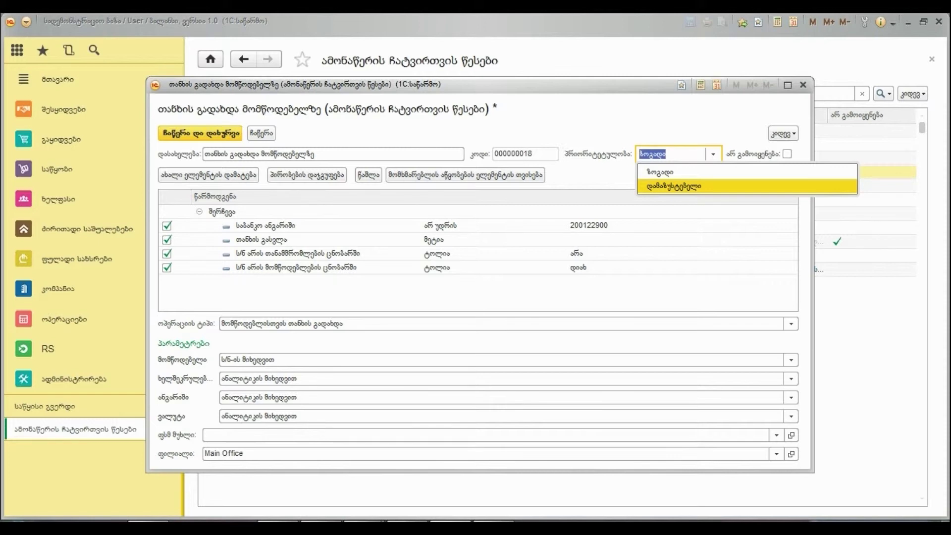
key("Escape")
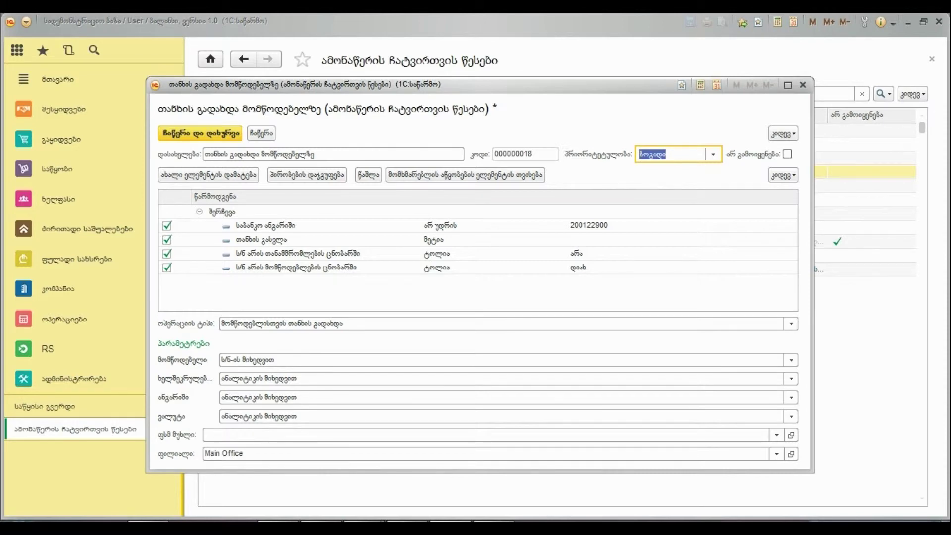
Enable არ გამოიყენება and clear it again, and save and close the rule together with the rules list.
left_click(787, 153)
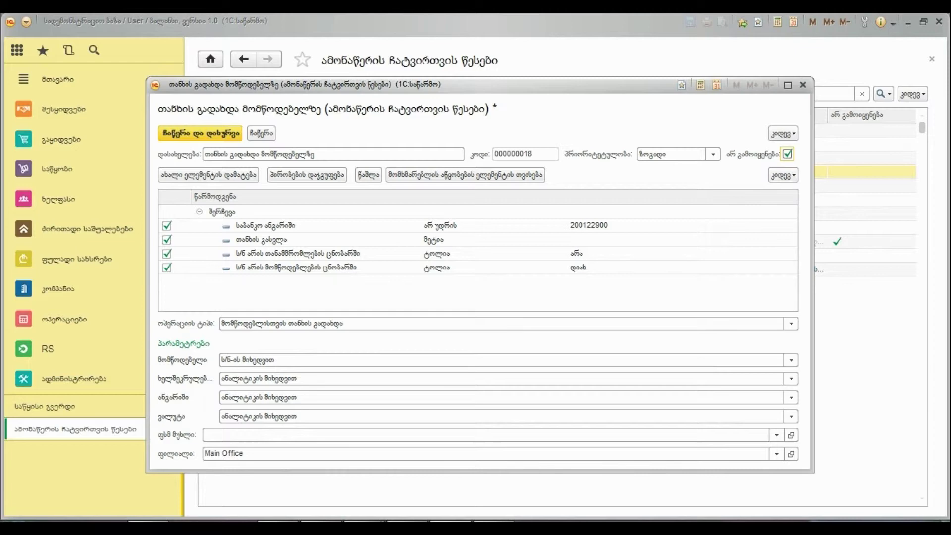
key("space")
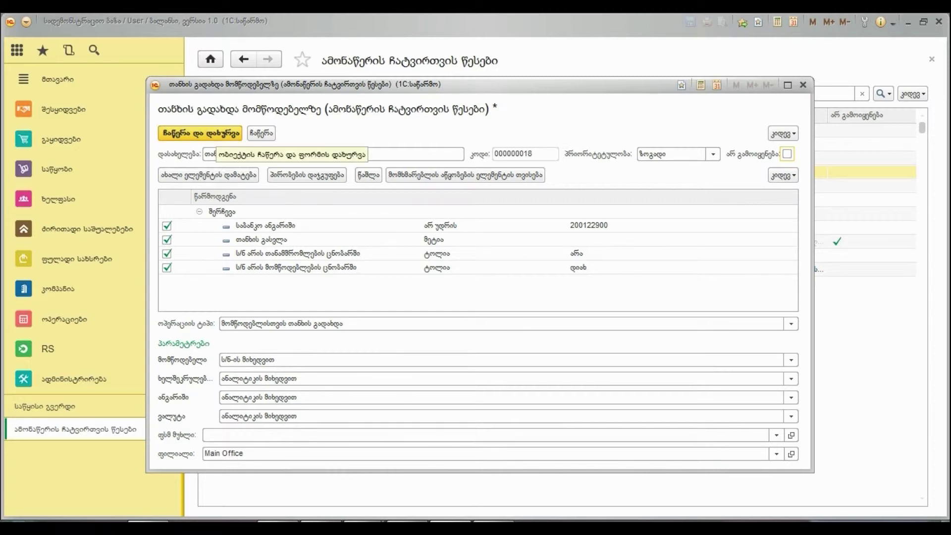
left_click(200, 134)
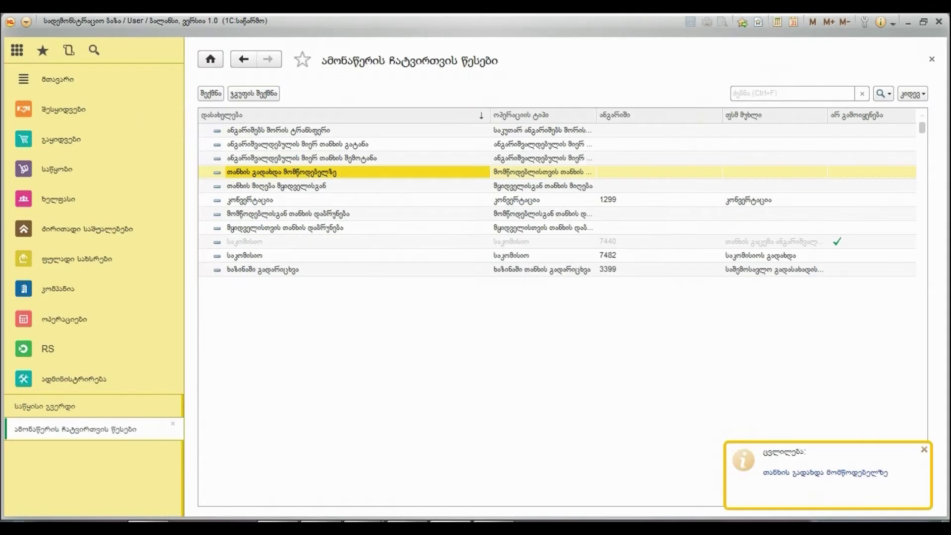
left_click(931, 59)
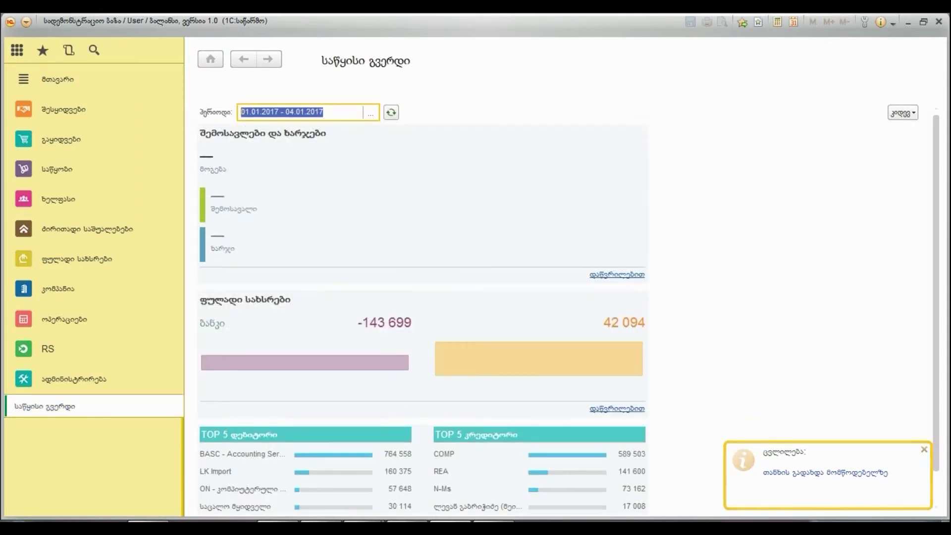
Open ბანკიდან ამონაწერის ჩატვირთვა from ფულადი სახსრები and set ანგარიში to 1210.
left_click(77, 259)
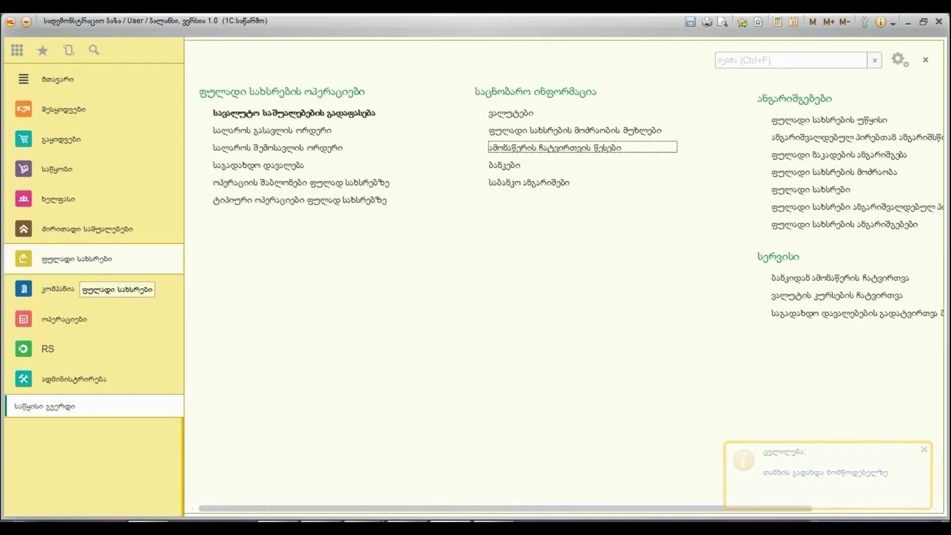
left_click(839, 278)
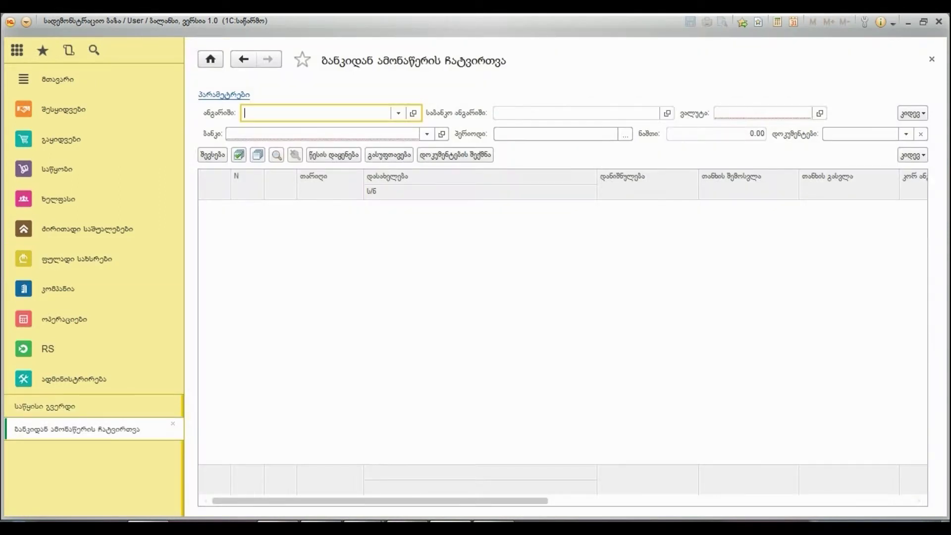
left_click(317, 113)
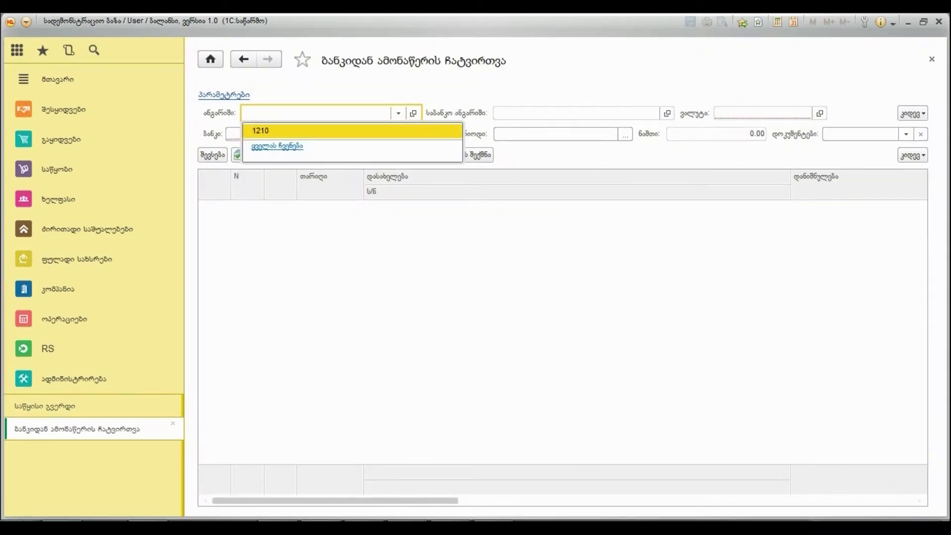
key("Escape")
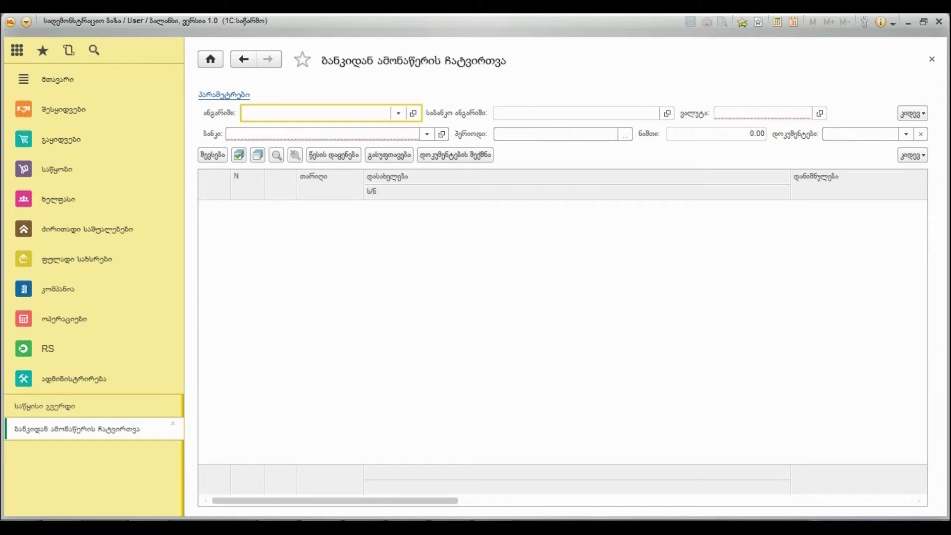
type("1210")
key("Return")
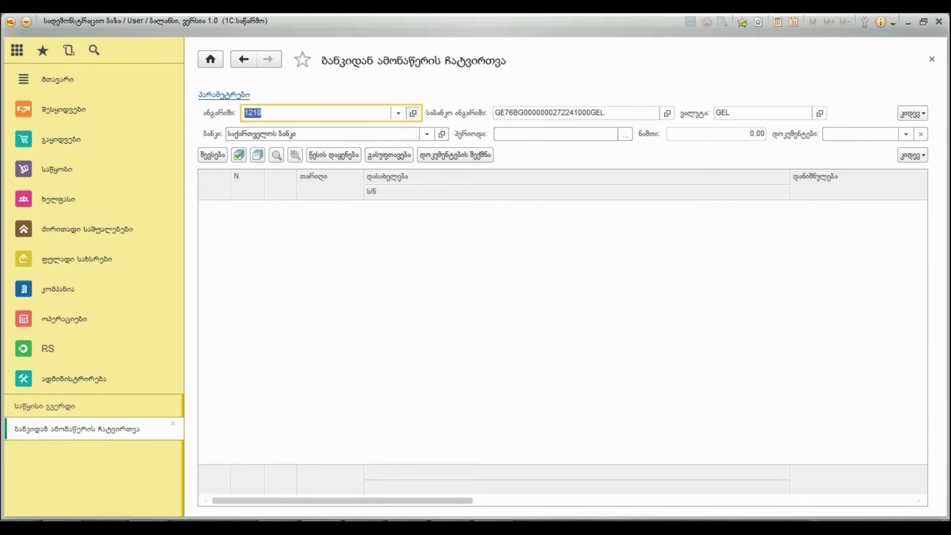
Review the card of account 1210 and its linked საბანკო ანგარიში, and close it without changes.
left_click(413, 113)
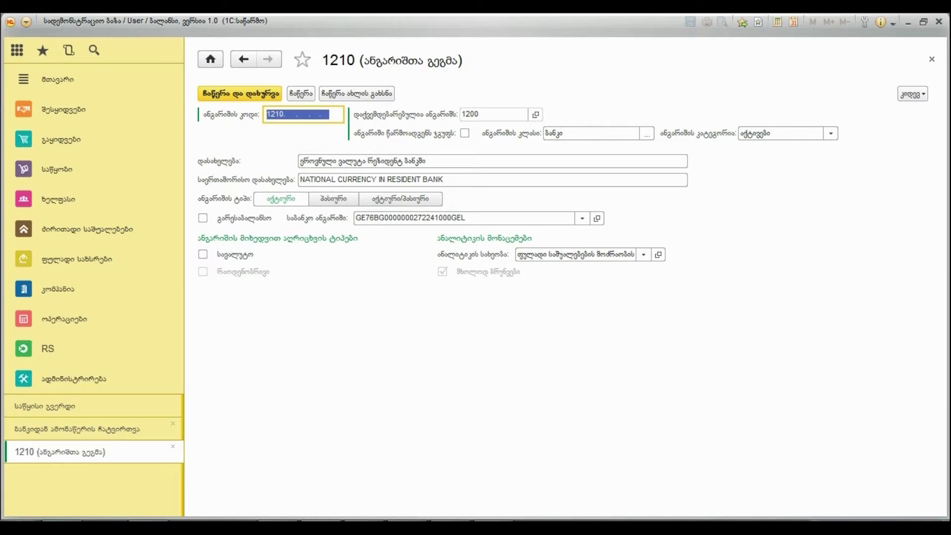
left_click(581, 218)
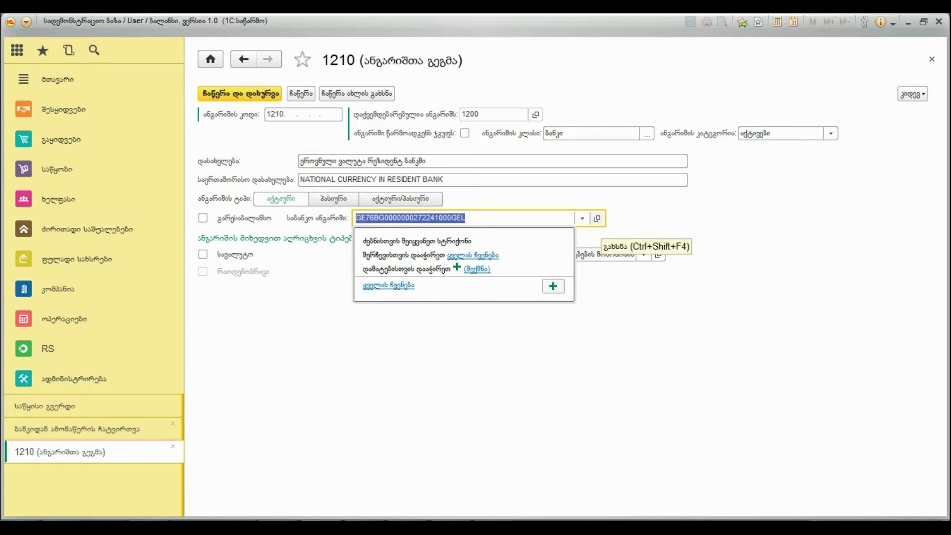
key("Escape")
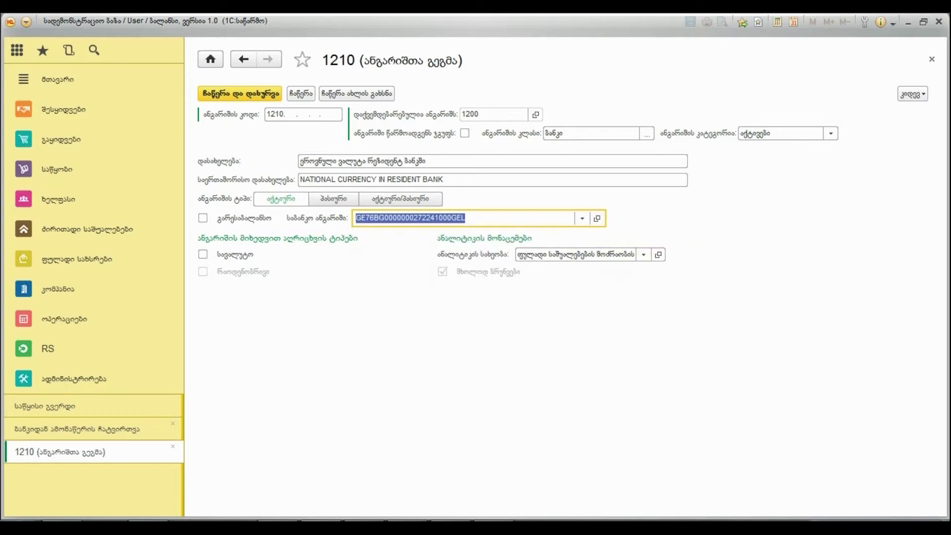
left_click(932, 59)
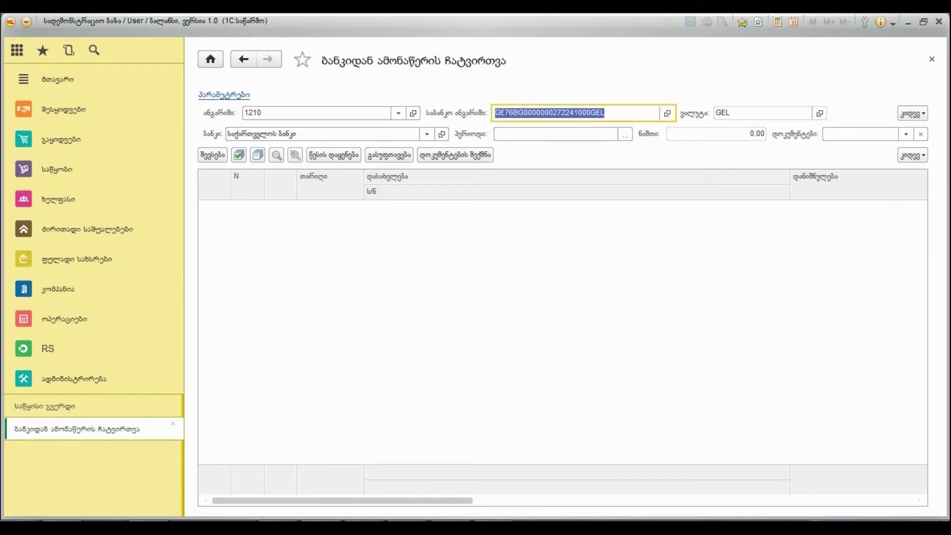
Keep საქართველოს ბანკი as the bank and open its record for editing from the full bank list.
left_click(427, 134)
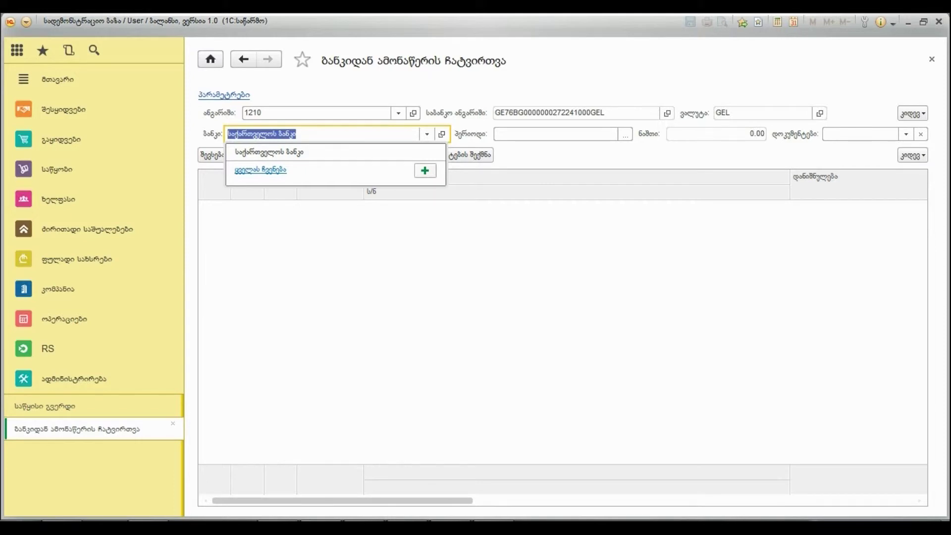
left_click(269, 152)
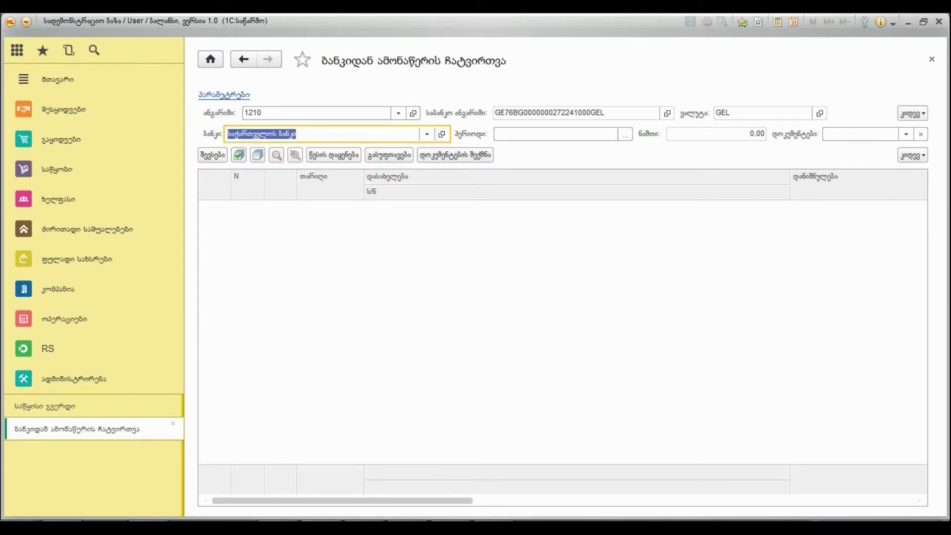
key("F4")
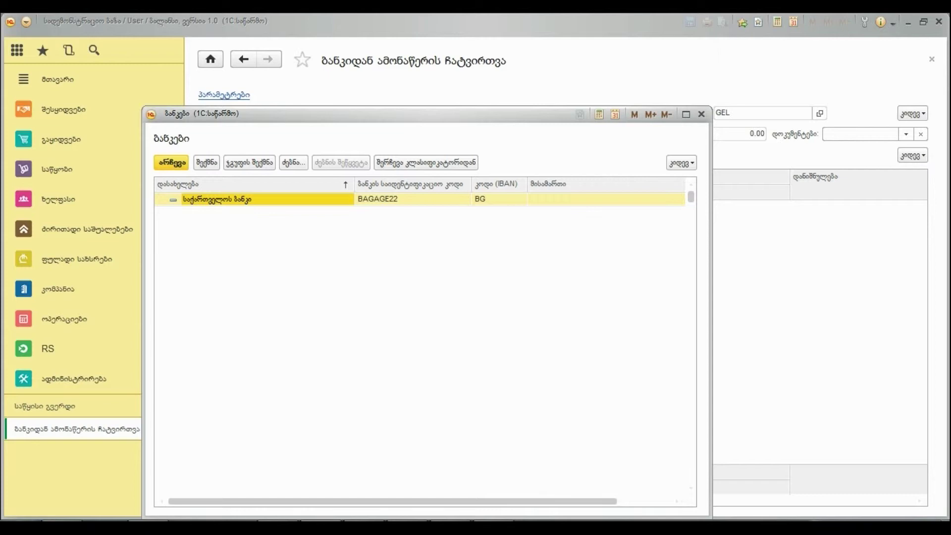
right_click(391, 200)
key("Down")
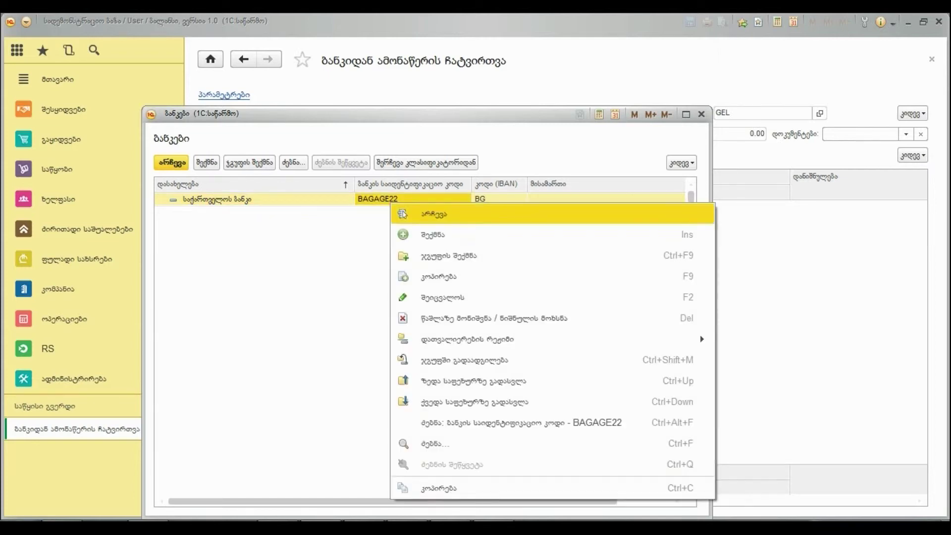
key("Down")
key("Down")
key("Down")
key("Down")
key("Return")
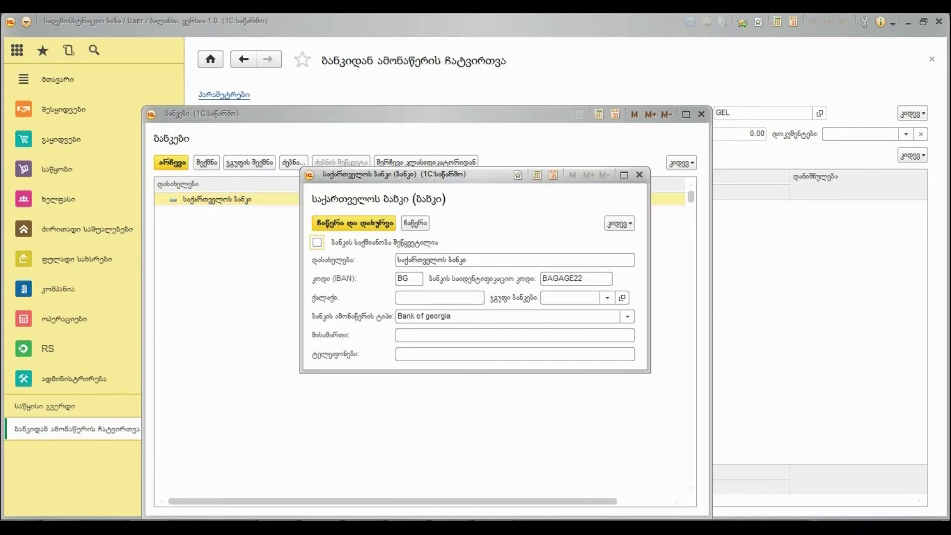
Look through the available ბანკის ამონაწერის ტიპი options, leaving Bank of georgia selected.
left_click(627, 316)
key("Down")
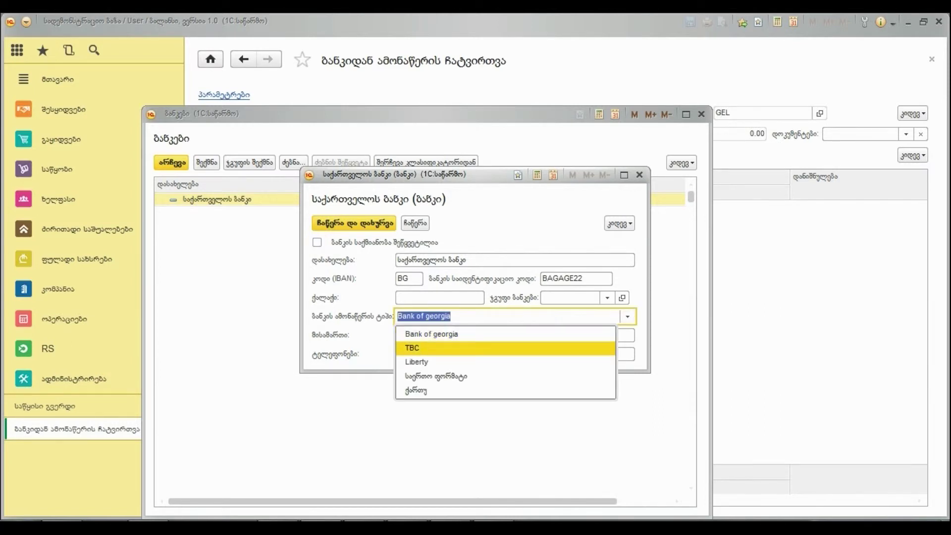
key("Down")
key("Down")
key("Down")
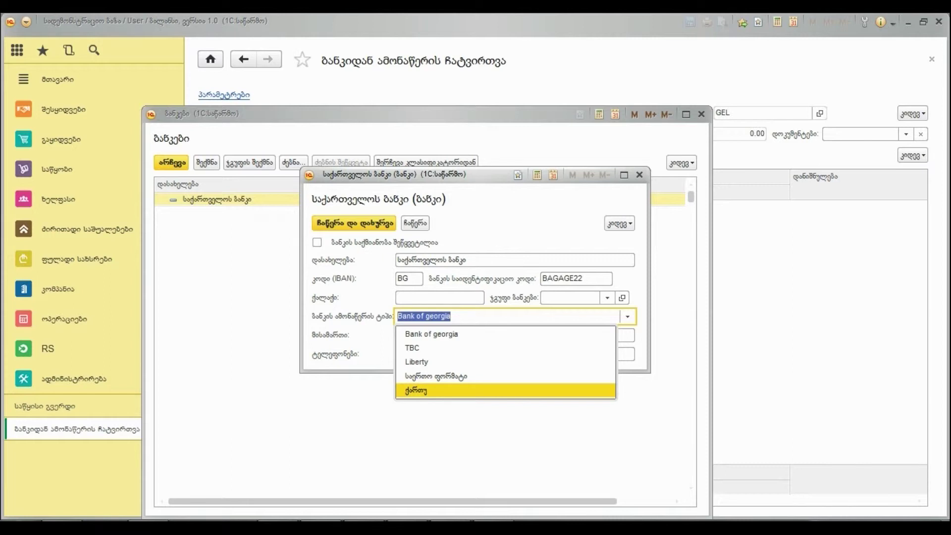
key("Up")
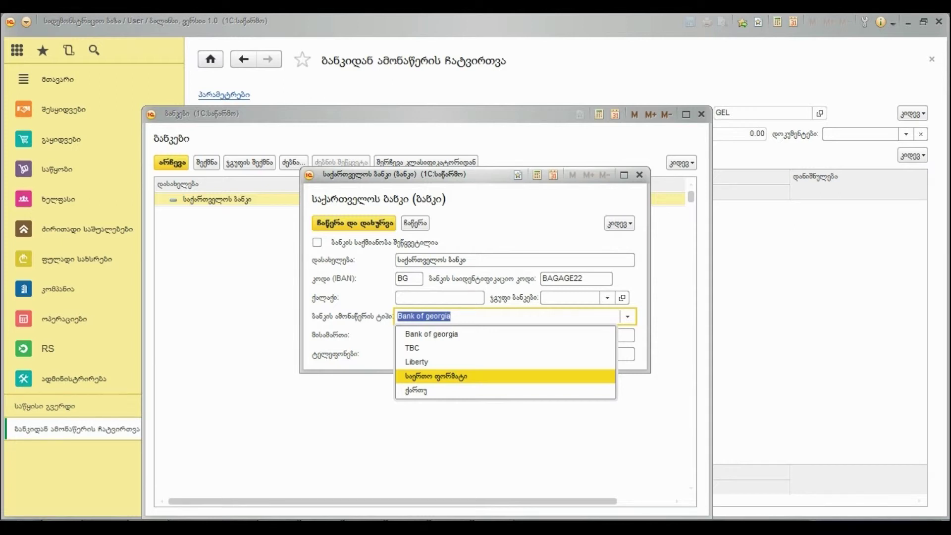
key("Up")
key("Up")
key("Up")
key("Return")
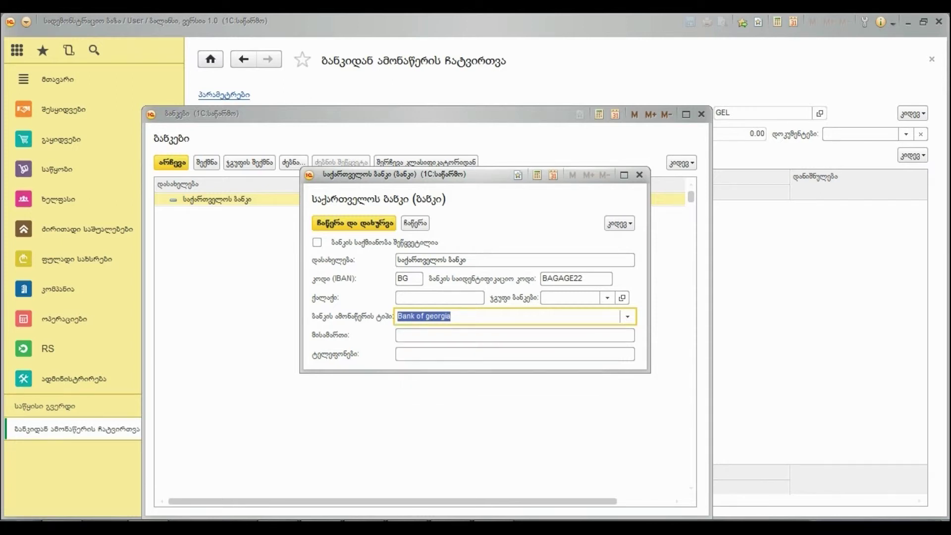
Clear ბანკის ამონაწერის ტიპი in the bank's record and try to choose that bank for the statement loading.
right_click(402, 317)
left_click(435, 373)
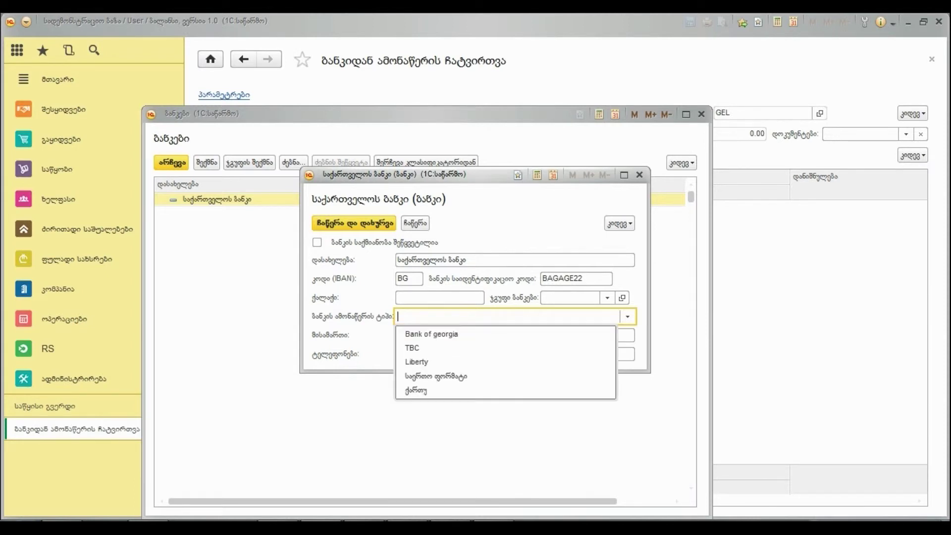
key("Escape")
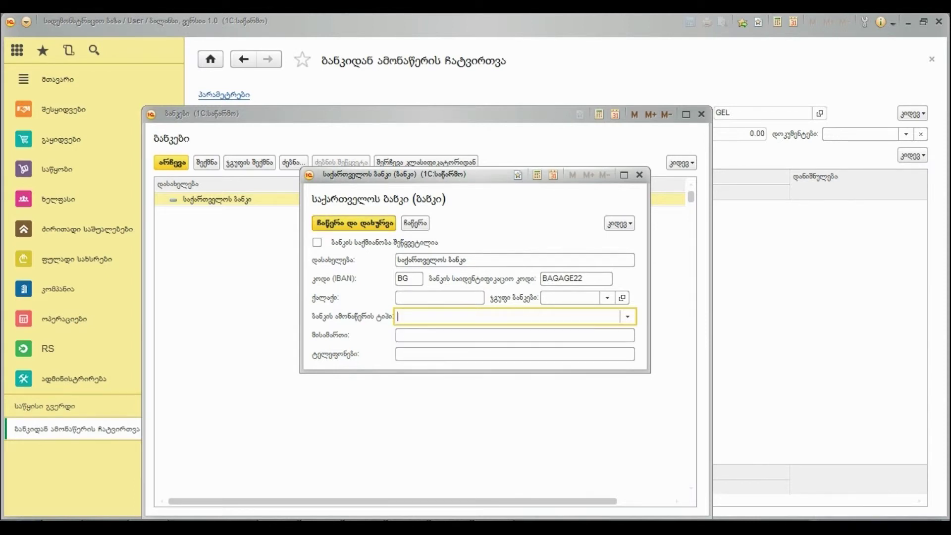
double_click(216, 199)
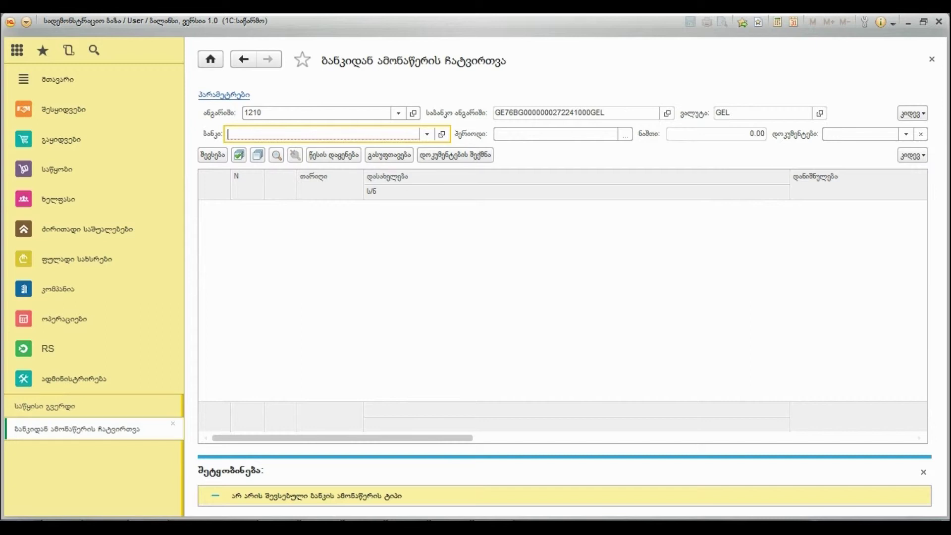
Set the ბანკის ამონაწერის ტიპი of საქართველოს ბანკი to Bank of georgia, save the record, and choose this bank for the loading.
left_click(427, 133)
left_click(259, 170)
right_click(330, 199)
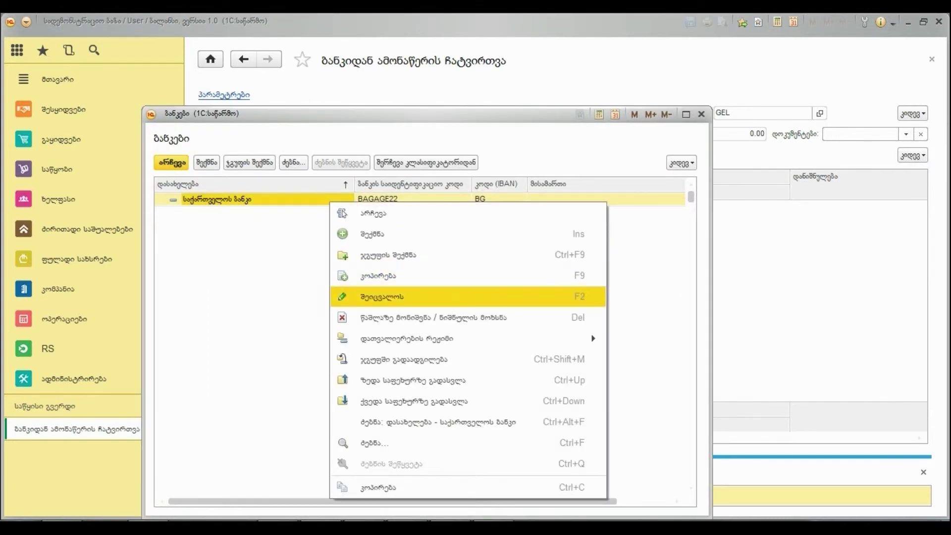
key("Return")
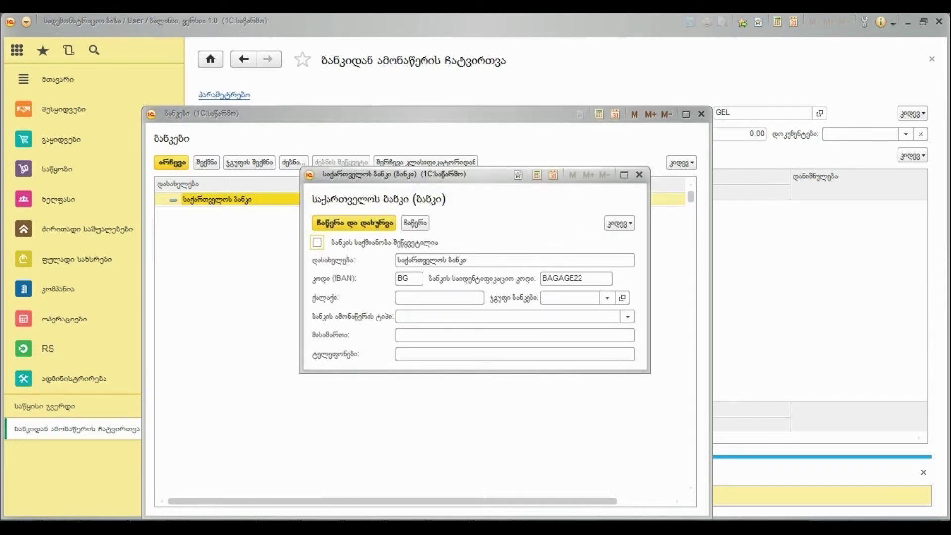
left_click(627, 316)
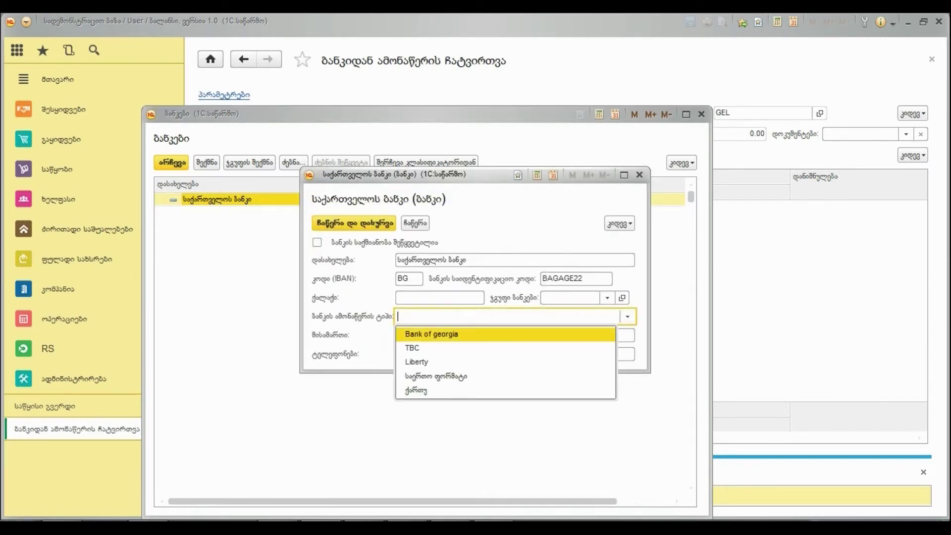
left_click(595, 334)
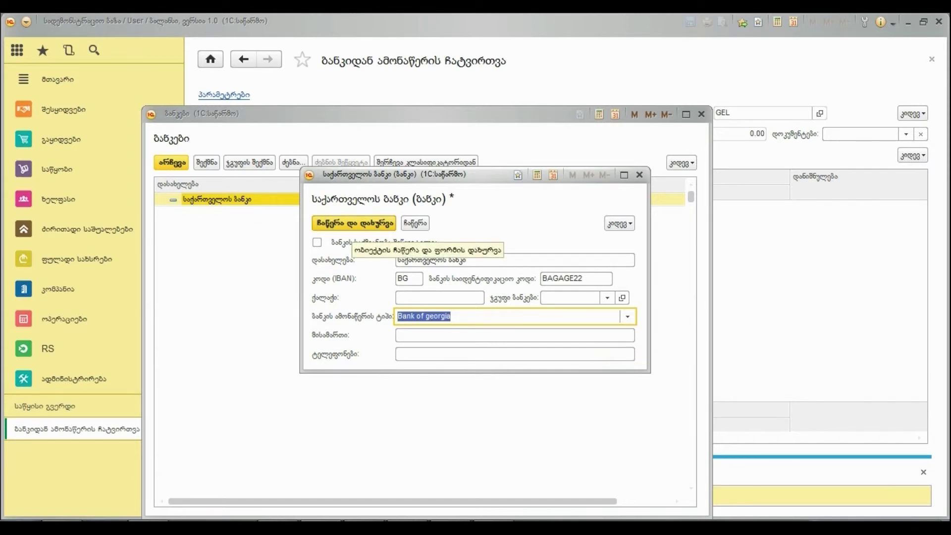
left_click(353, 223)
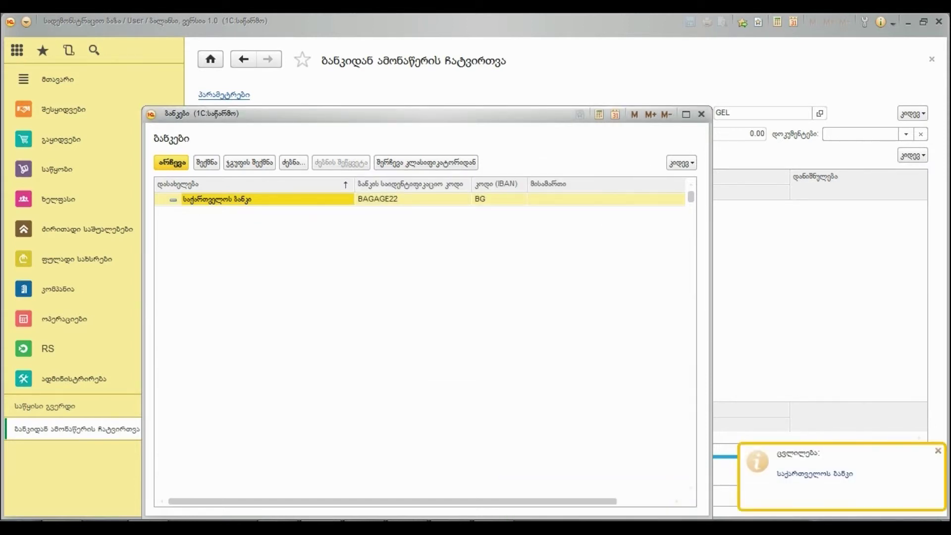
double_click(267, 199)
Leave პერიოდი empty and fill the statement table from the file ExportStatement.xlsx.
left_click(625, 134)
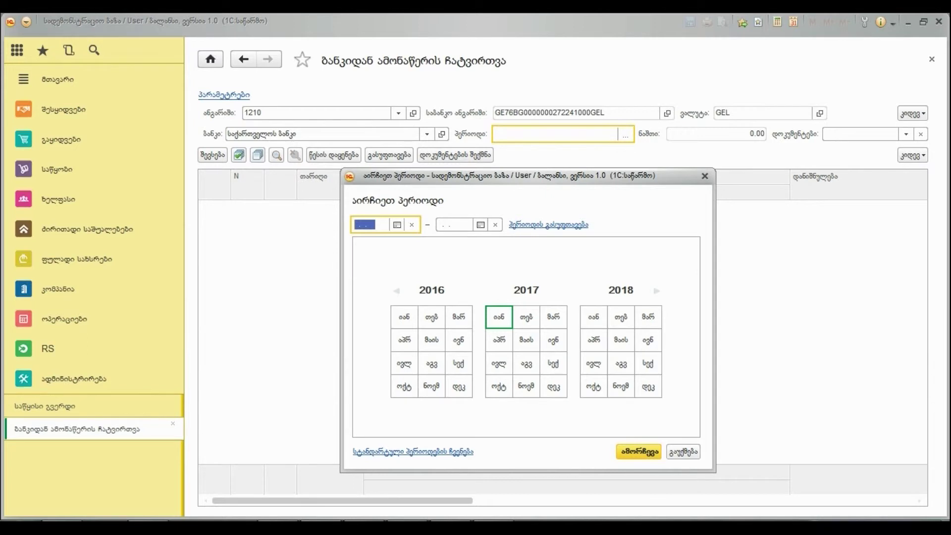
key("Escape")
left_click(212, 155)
key("Return")
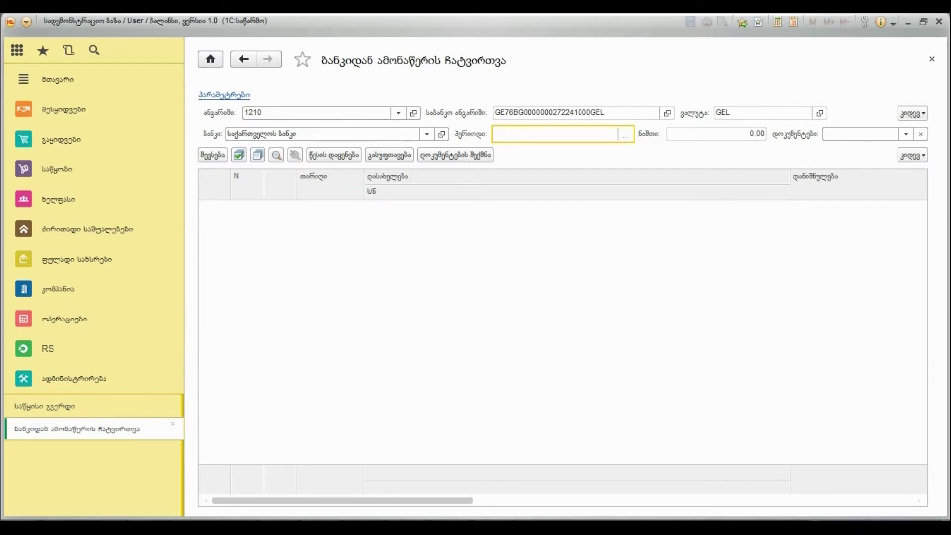
left_click(180, 108)
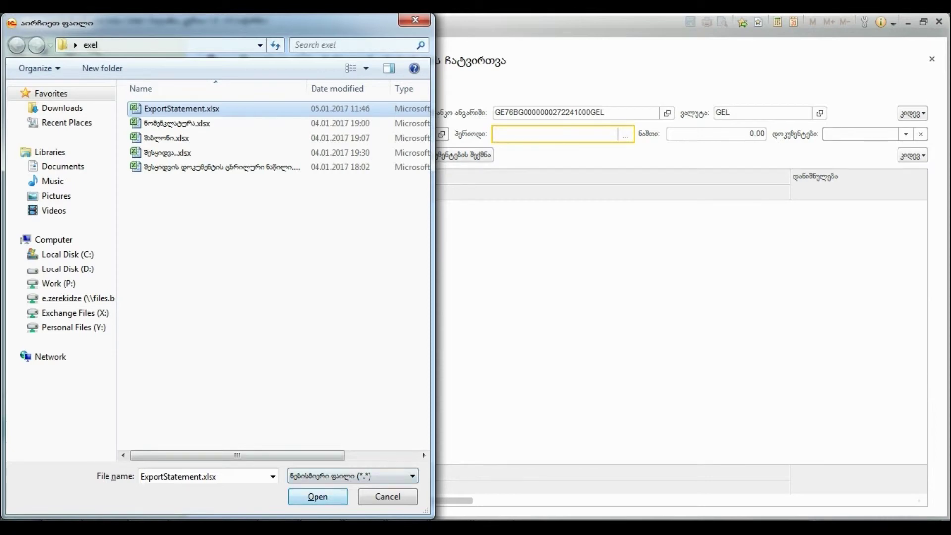
key("Return")
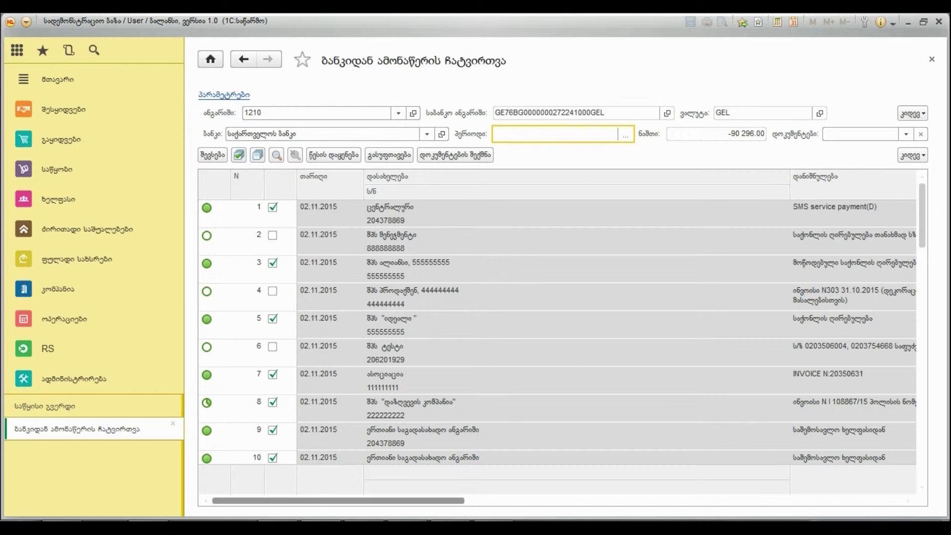
Review the loaded statement rows across all columns, including correspondent account, analytics, operation type and loading rule.
left_click_drag(338, 500, 341, 500)
scroll(563, 332, "right", 10)
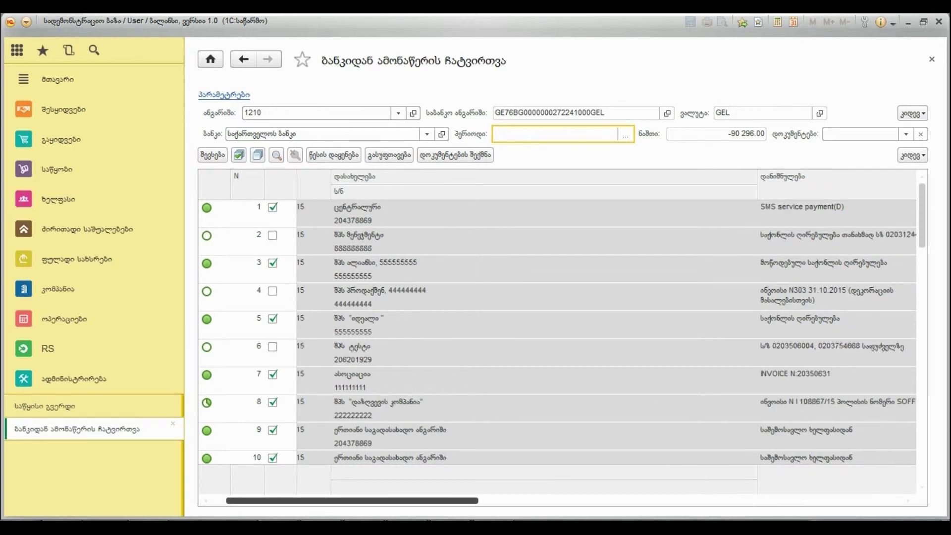
scroll(563, 332, "right", 5)
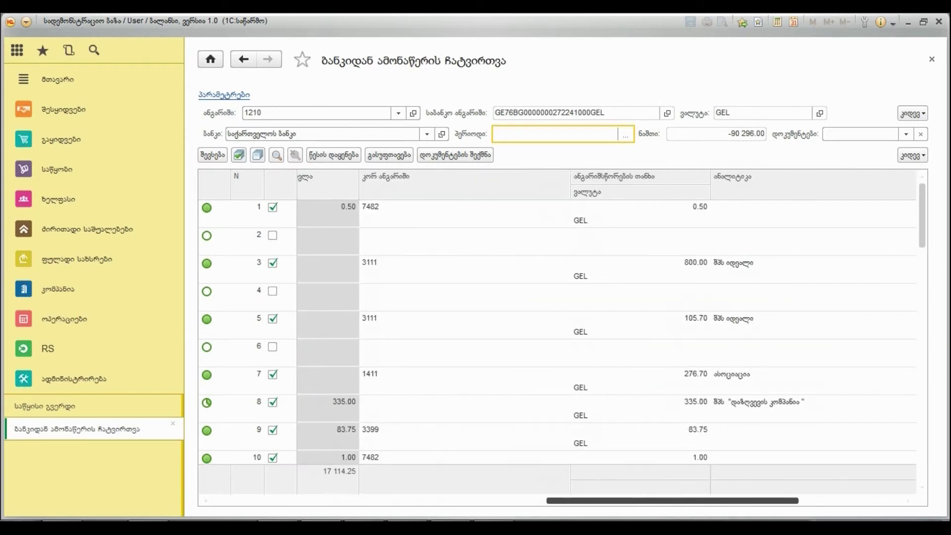
scroll(562, 331, "right", 8)
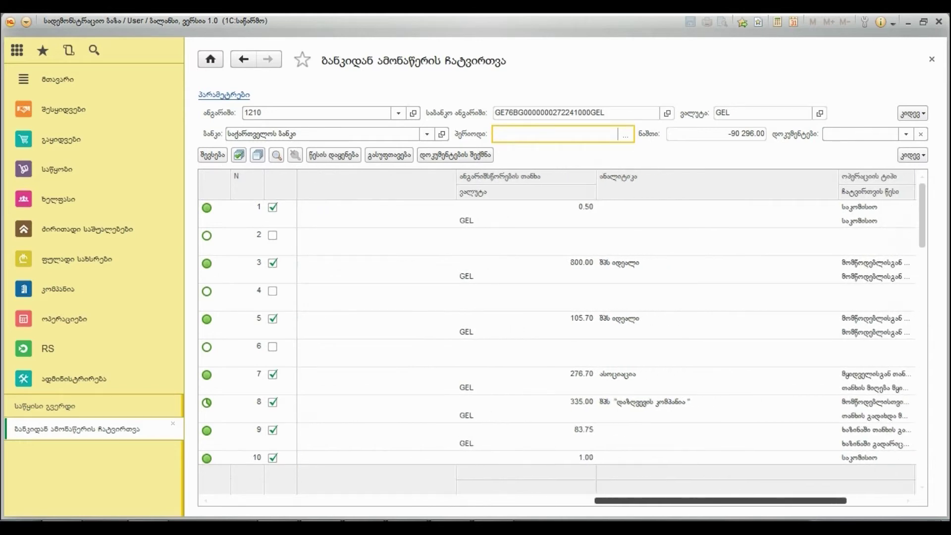
scroll(563, 332, "left", 15)
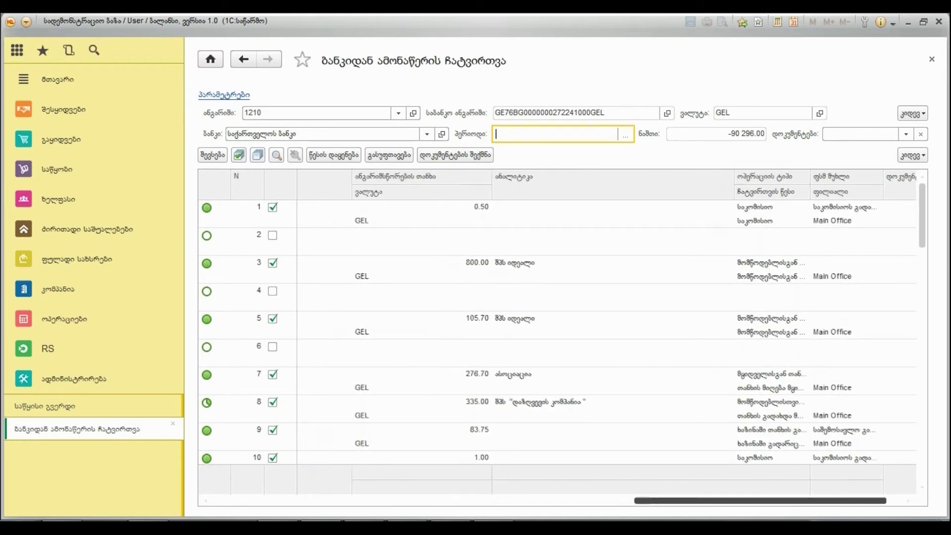
scroll(562, 332, "left", 10)
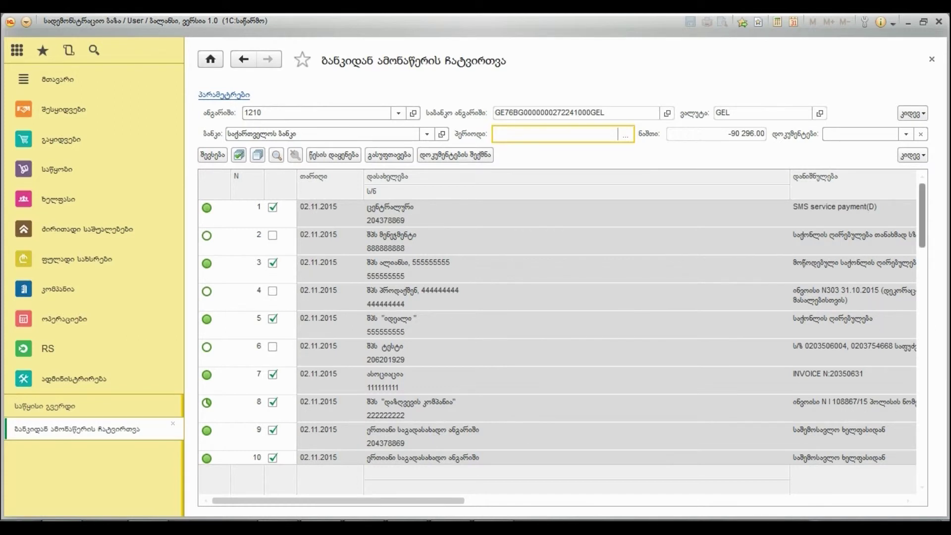
Examine statement rows 5 and 8, including the correspondent account, settlement amount and analytics of row 8.
scroll(562, 331, "down", 3)
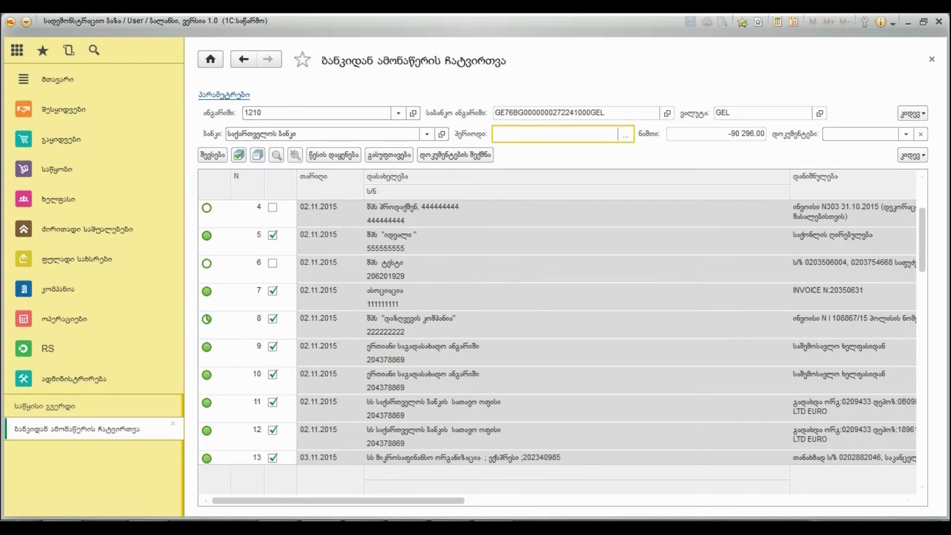
left_click(576, 235)
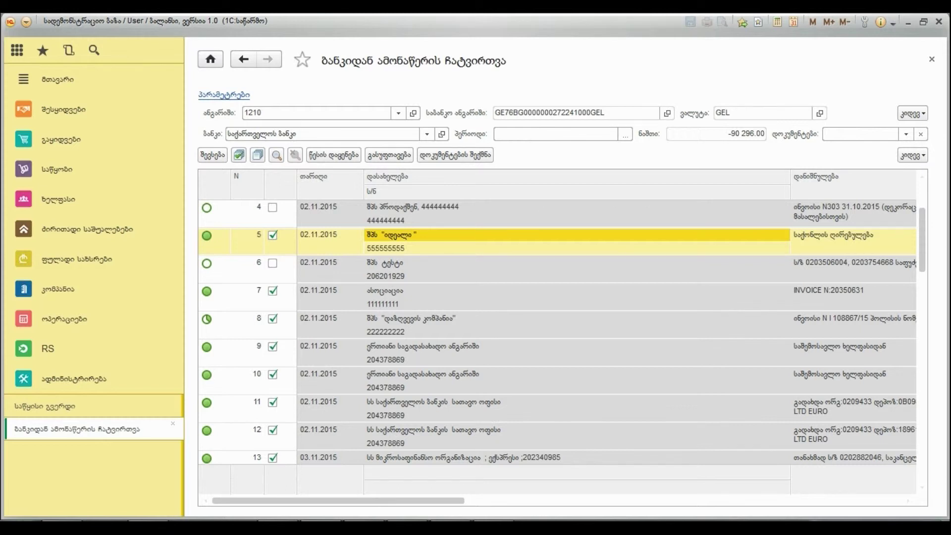
left_click(410, 318)
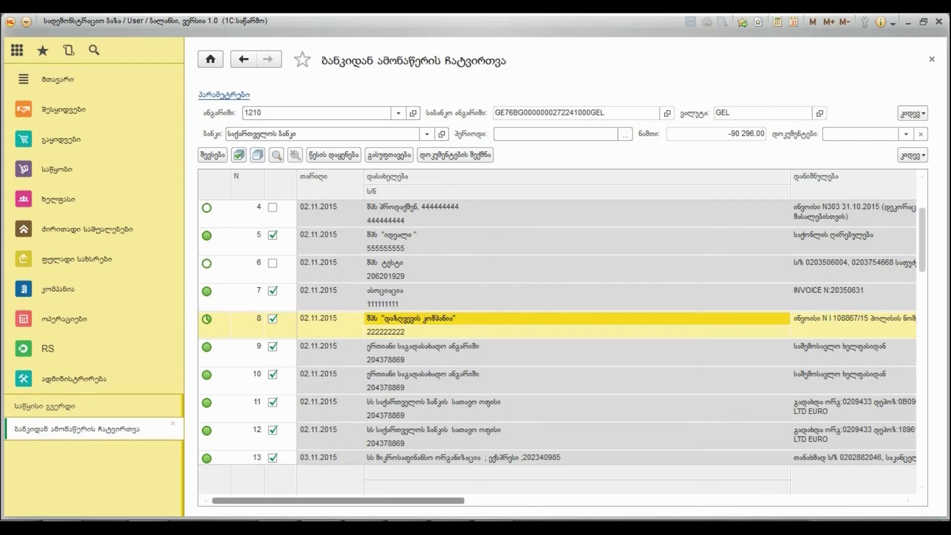
left_click_drag(338, 500, 681, 500)
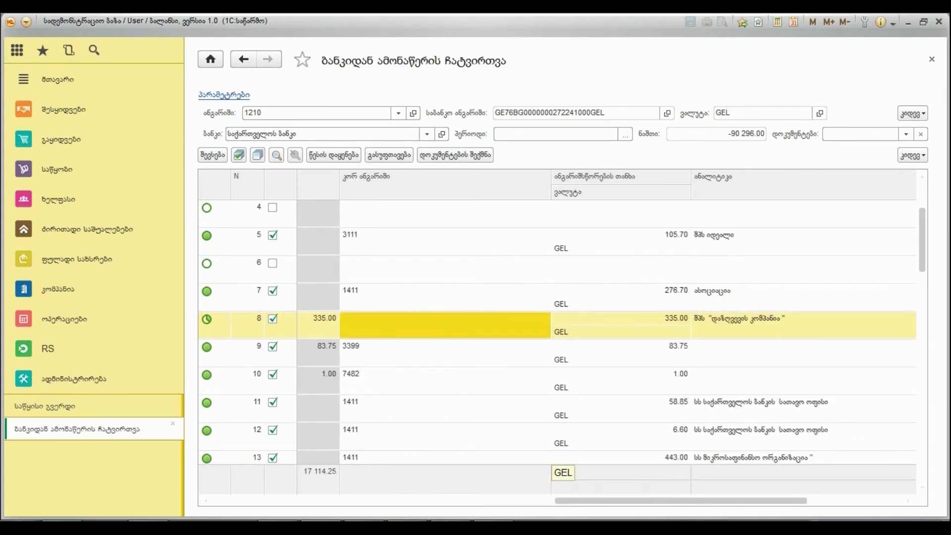
left_click_drag(681, 500, 338, 500)
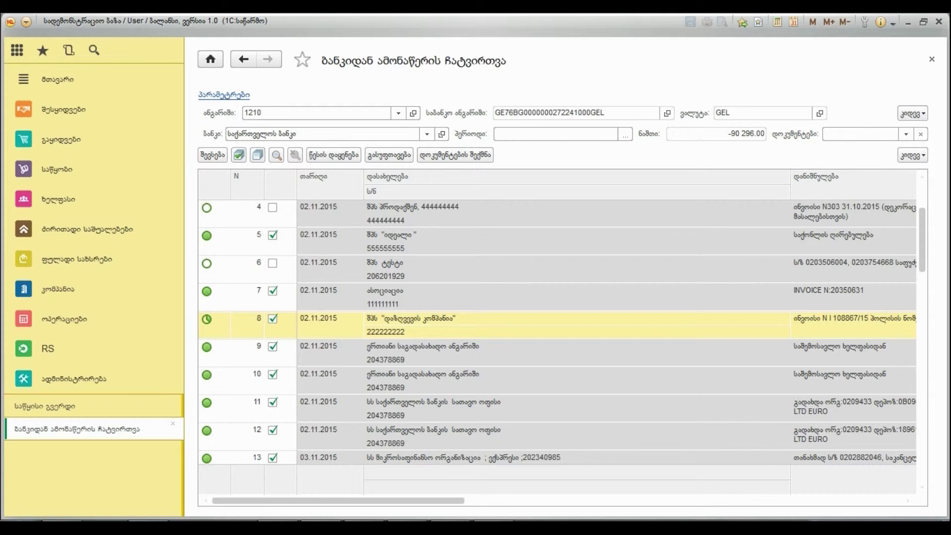
Create a buyer from statement row 6 (შპს ტესტი), save its card, and check the correspondent account of that row.
left_click(385, 276)
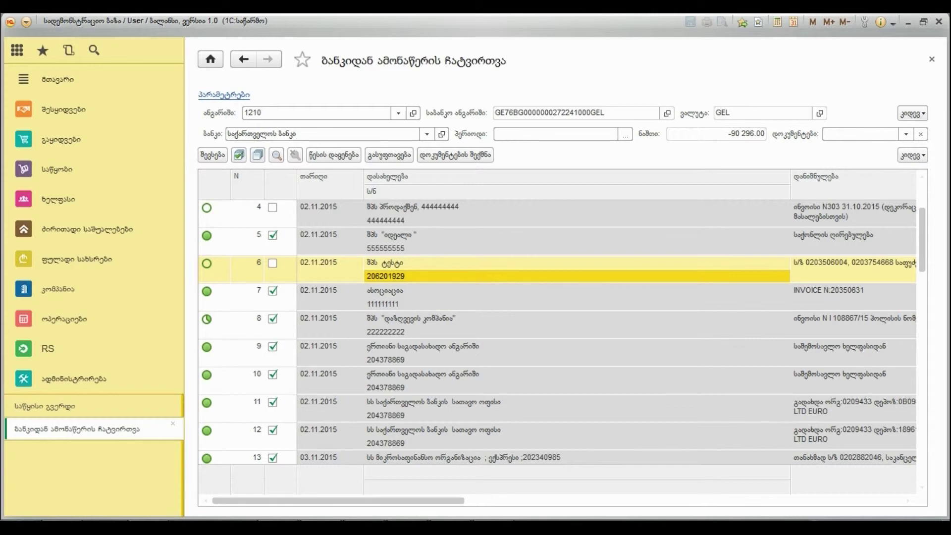
mouse_move(338, 500)
left_mouse_down()
mouse_move(698, 500)
mouse_move(338, 500)
left_mouse_up()
left_click(384, 262)
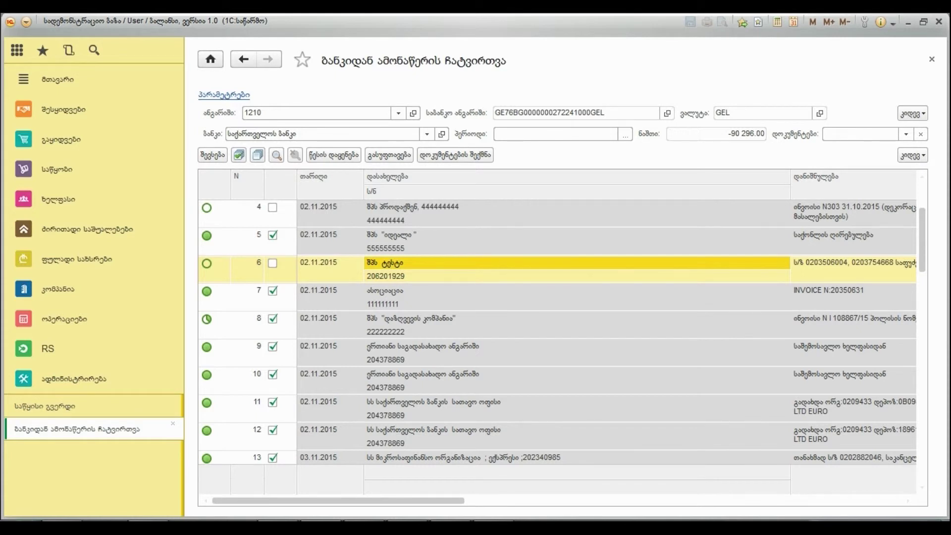
right_click(429, 263)
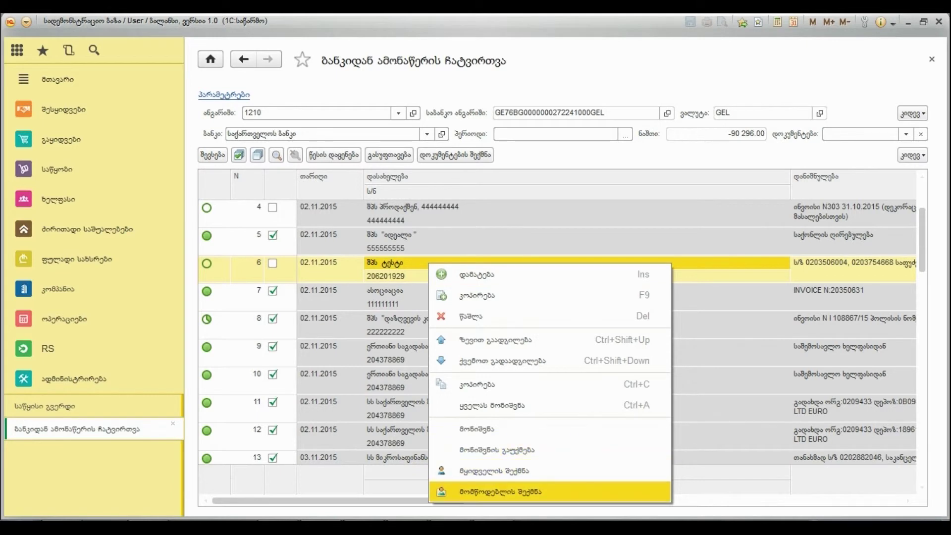
left_click(493, 470)
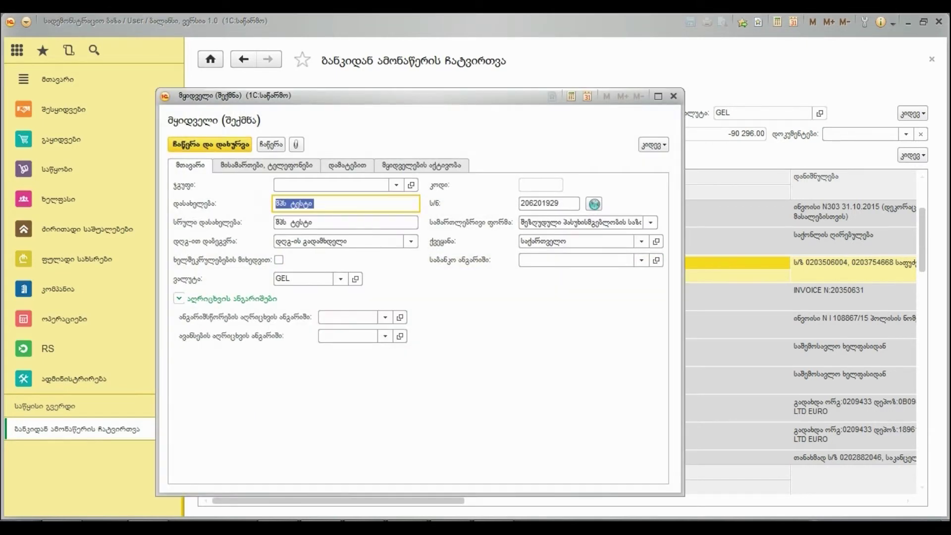
left_click(384, 317)
left_click(335, 334)
left_click(385, 335)
key("Return")
key("ctrl+Return")
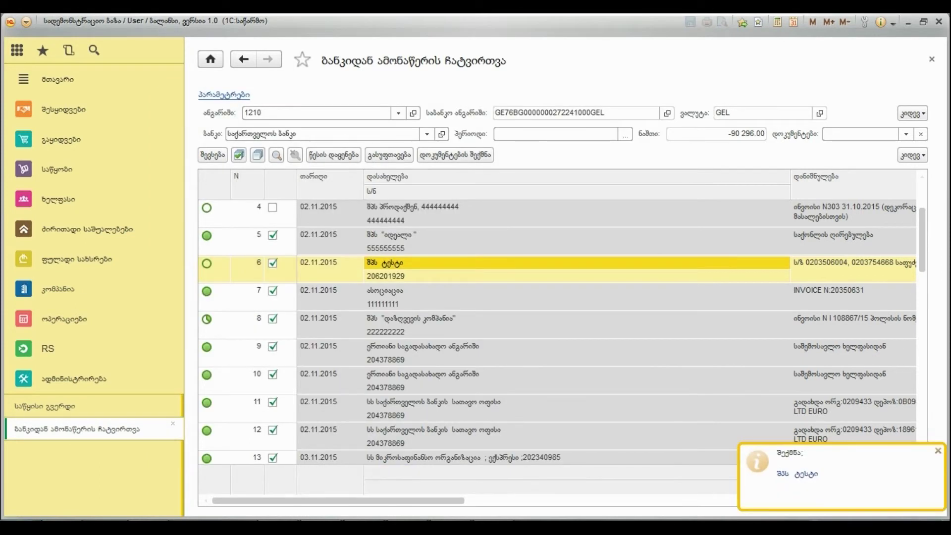
left_click_drag(338, 501, 586, 500)
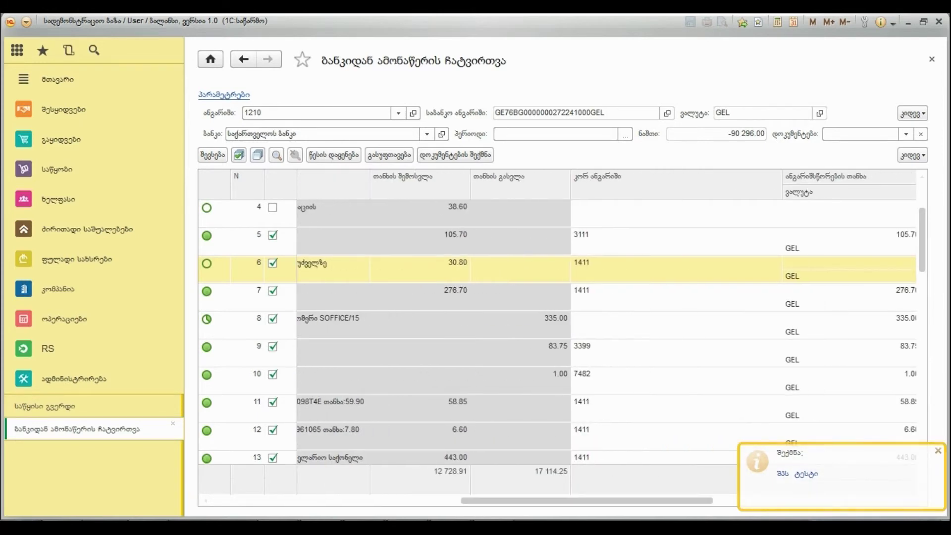
left_click(675, 268)
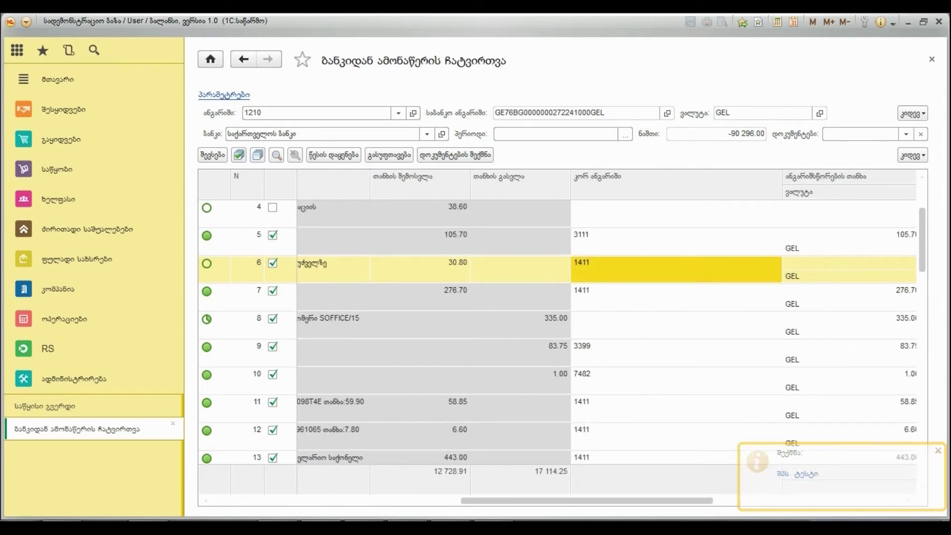
left_click_drag(586, 500, 338, 500)
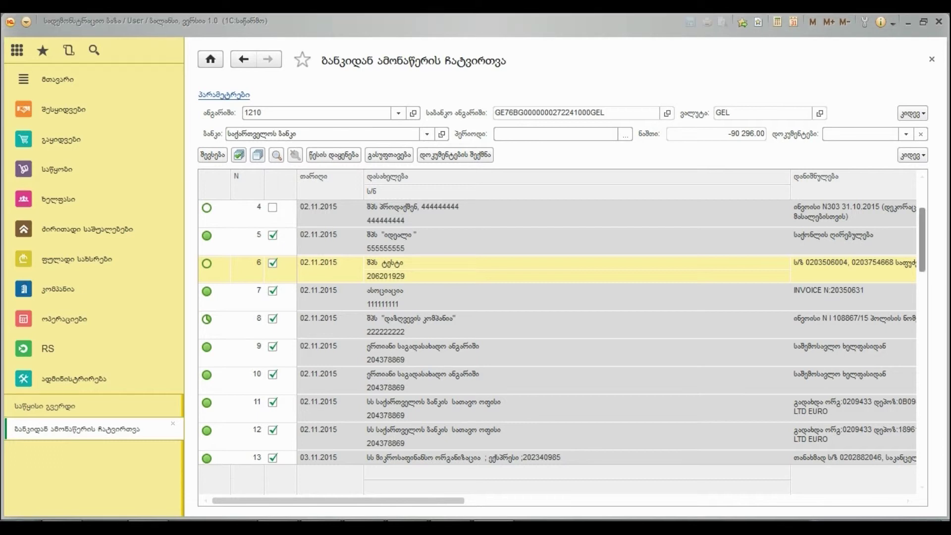
Open the accounting operation document linked to statement row 38, look it over, and close it.
left_click_drag(921, 239, 921, 257)
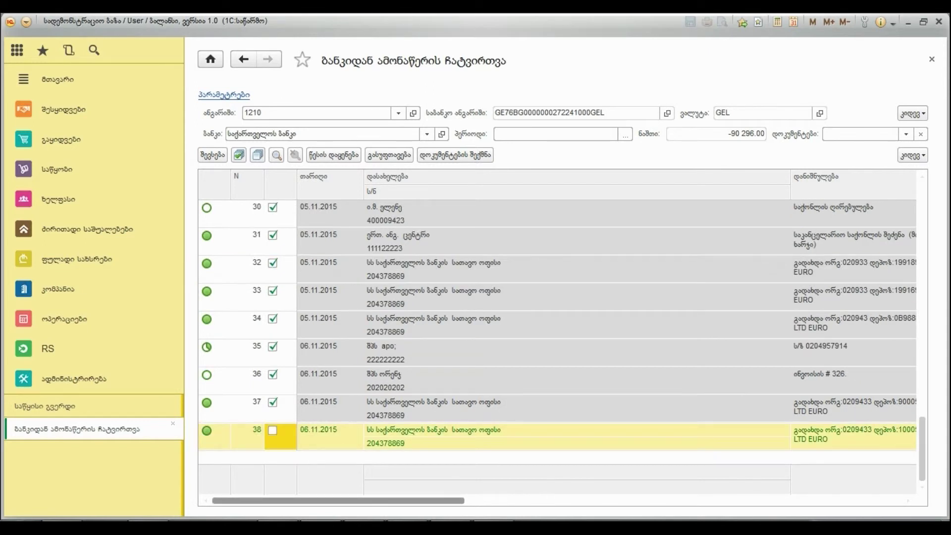
left_click_drag(338, 500, 517, 500)
scroll(557, 336, "right", 10)
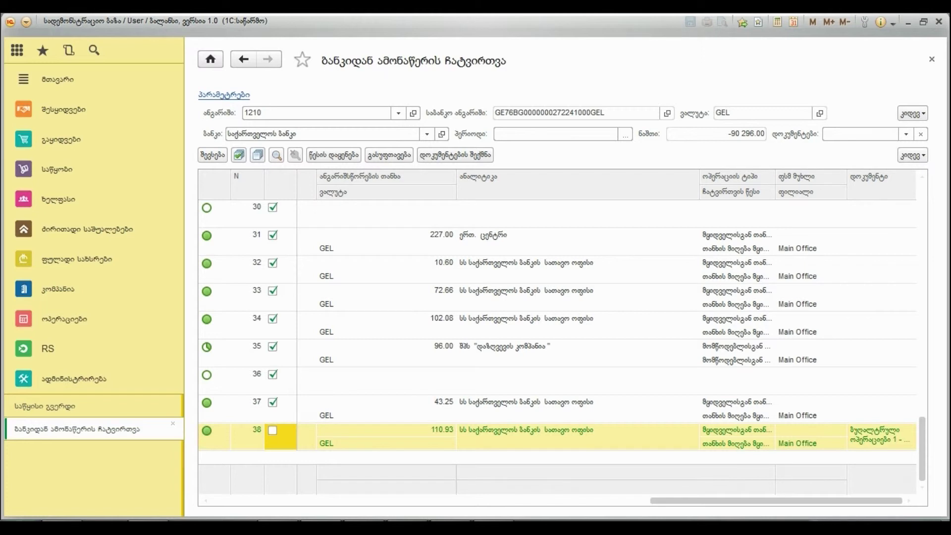
left_click(881, 436)
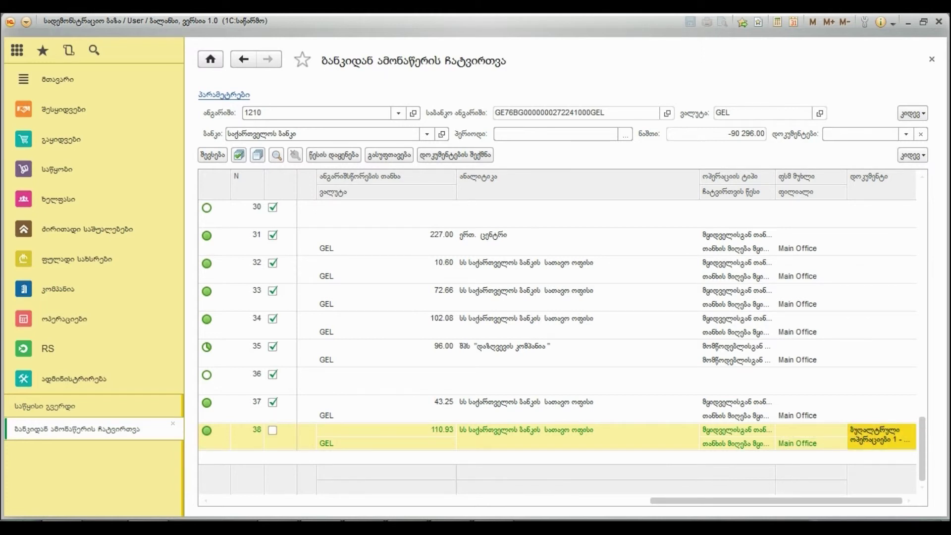
double_click(880, 436)
left_click(879, 430)
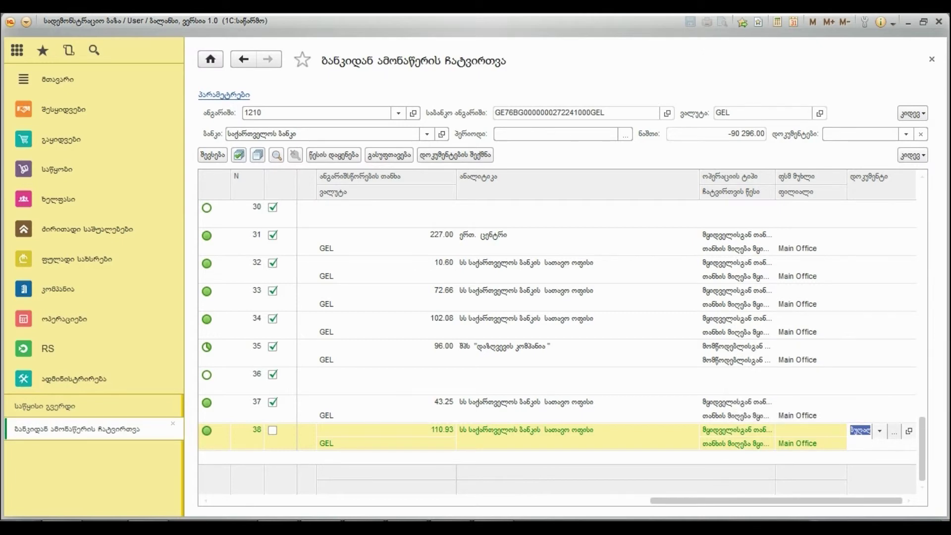
left_click(907, 431)
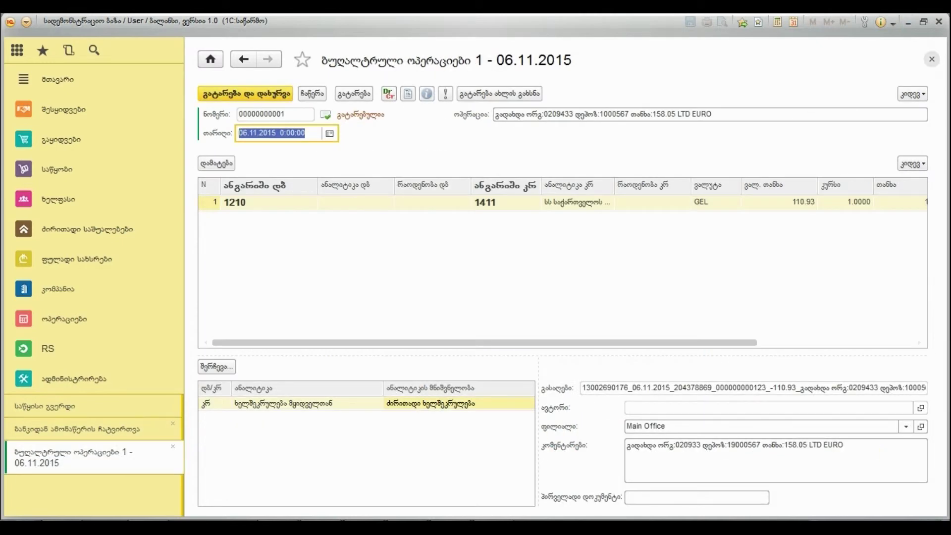
left_click(931, 59)
left_click_drag(776, 500, 338, 500)
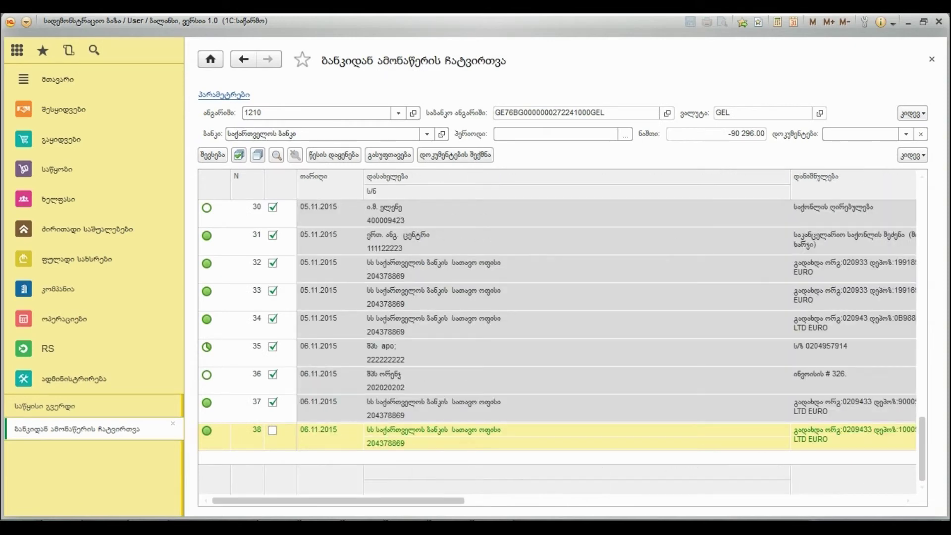
Change the contract in the ანალიტიკა of statement row 3 to ხელშეკრულება მომსახურებაზე.
left_click_drag(922, 448, 921, 215)
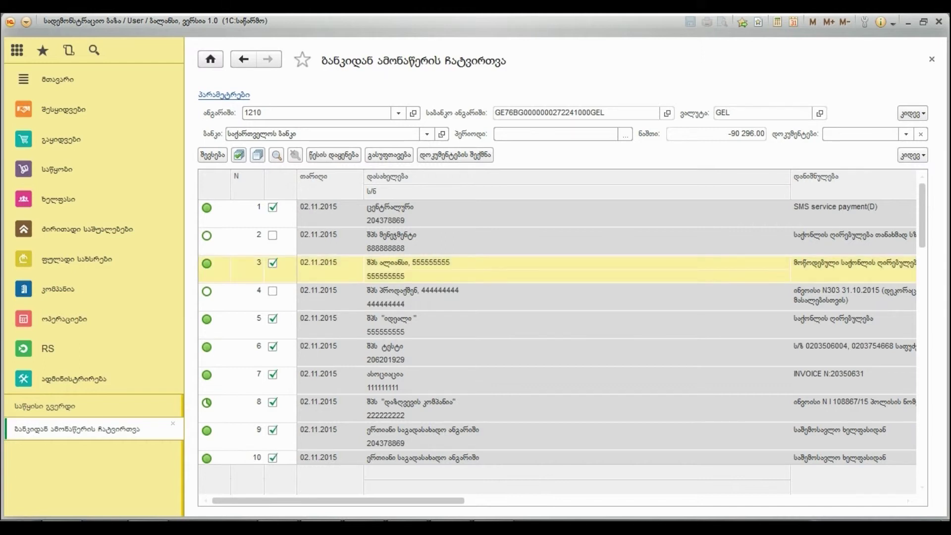
left_click_drag(338, 500, 776, 500)
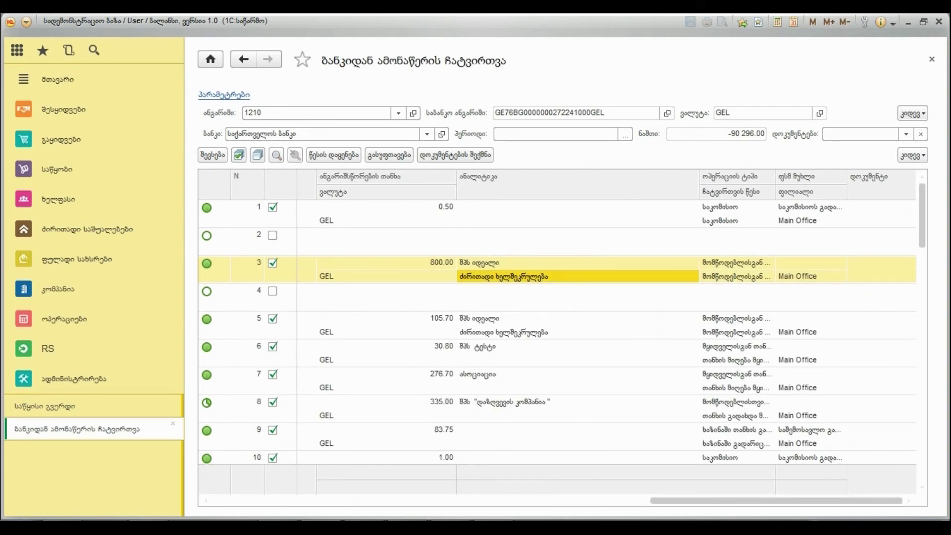
key("Return")
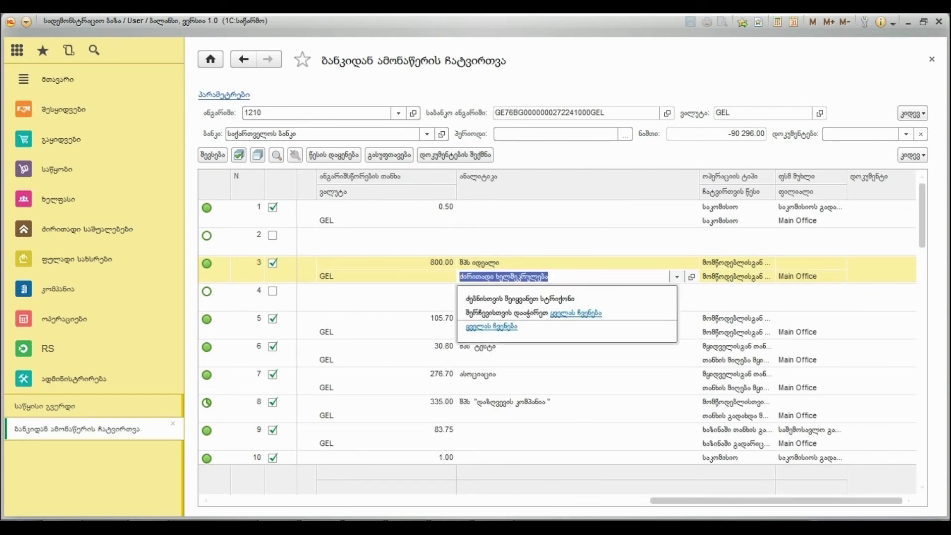
key("F4")
key("Down")
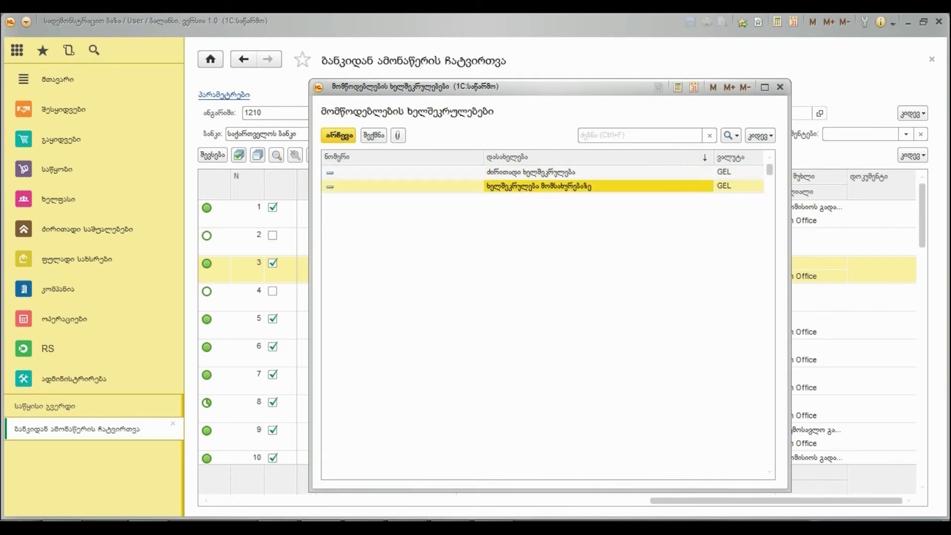
key("Return")
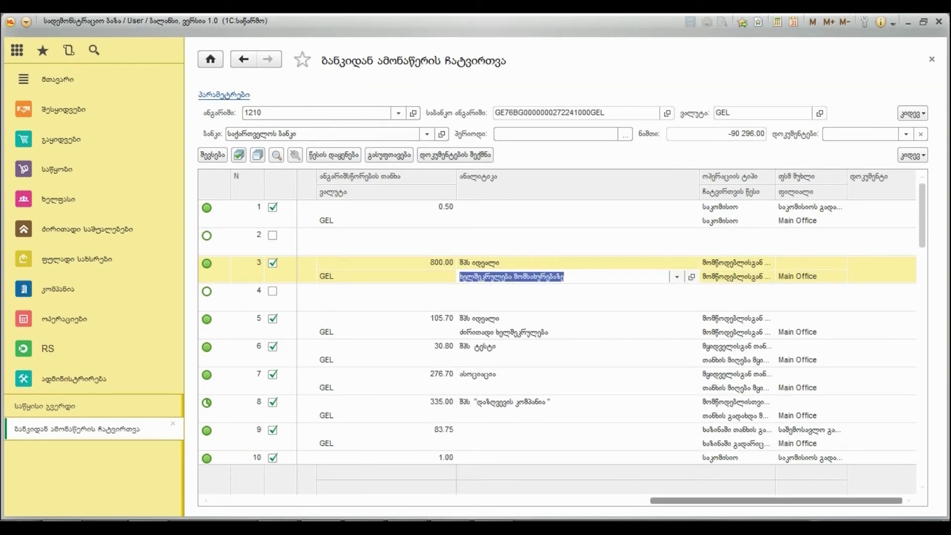
Assign the loading rule თანხის გადახდა მომწოდებელზე to statement row 4.
key("Down")
left_click_drag(776, 500, 337, 500)
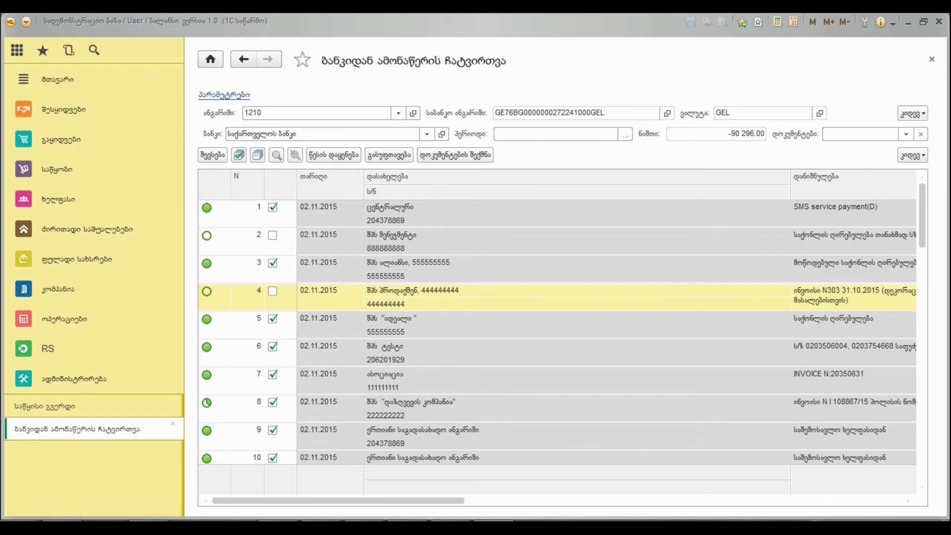
left_click(333, 155)
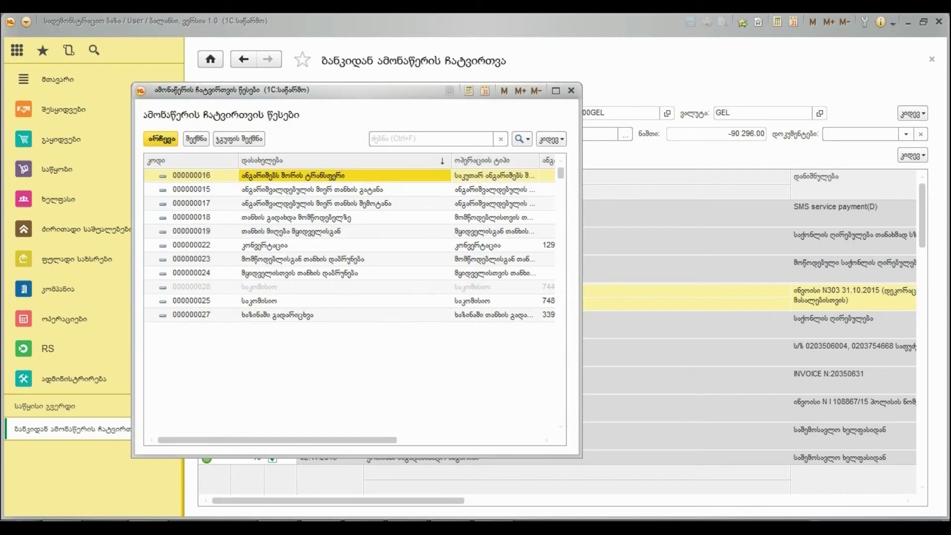
double_click(296, 217)
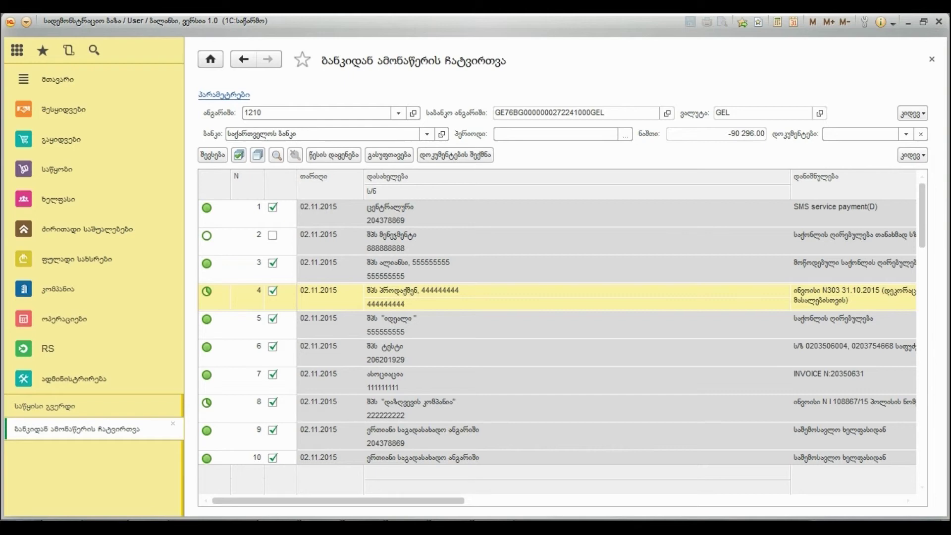
Fill in statement row 2 with correspondent account 1411, settlement amount 10 and currency GEL.
left_click(390, 241)
left_click_drag(339, 500, 622, 500)
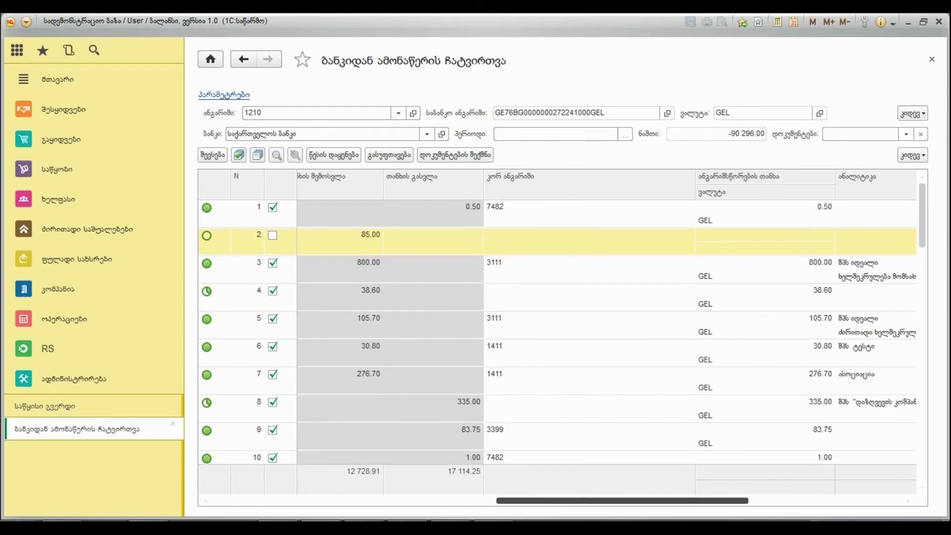
double_click(574, 237)
type("1411")
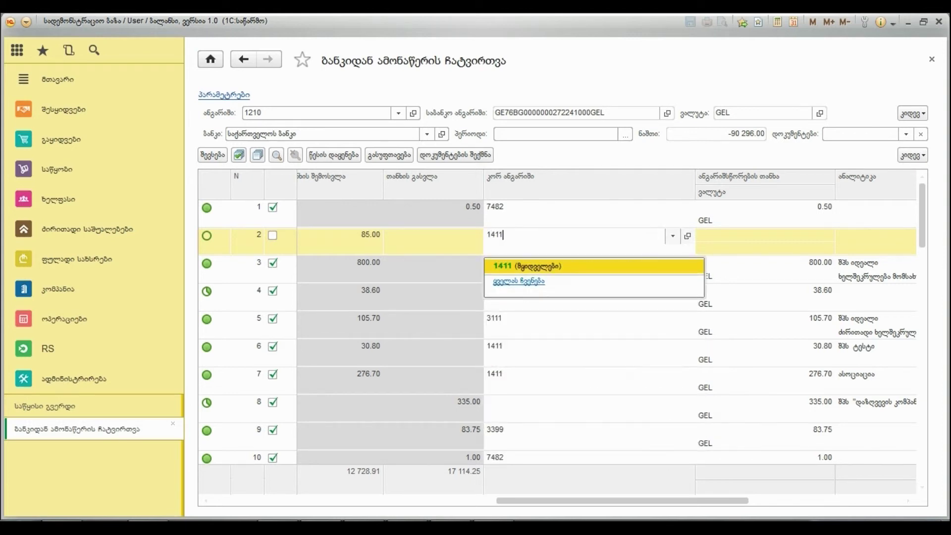
key("Return")
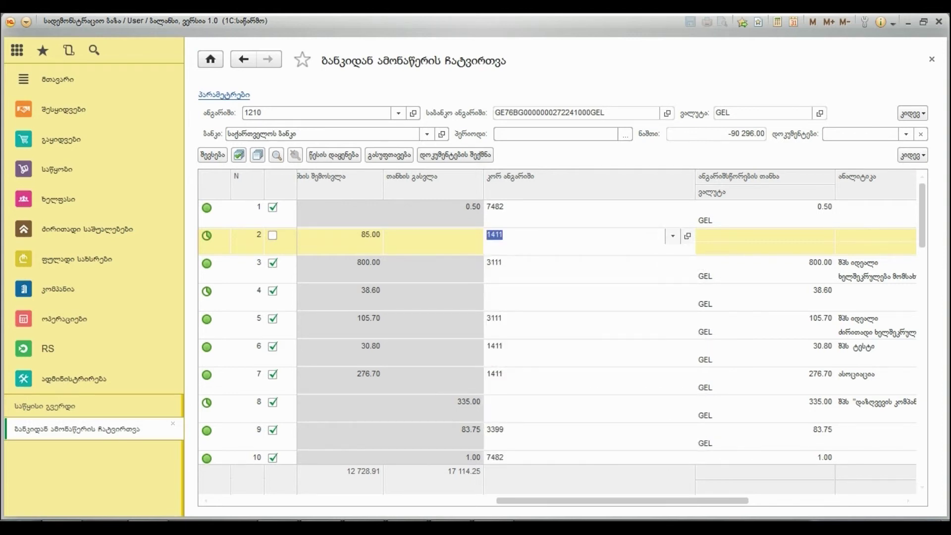
key("Return")
type("10")
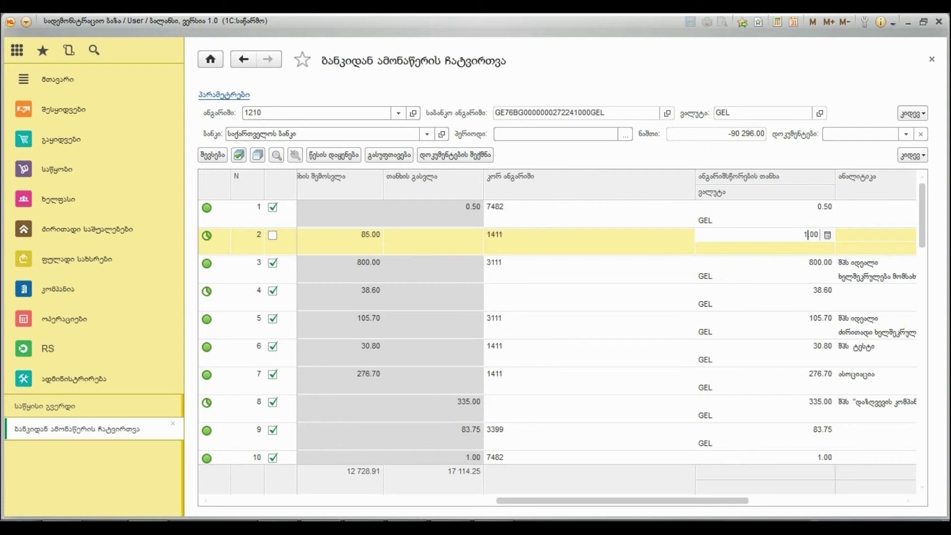
key("Return")
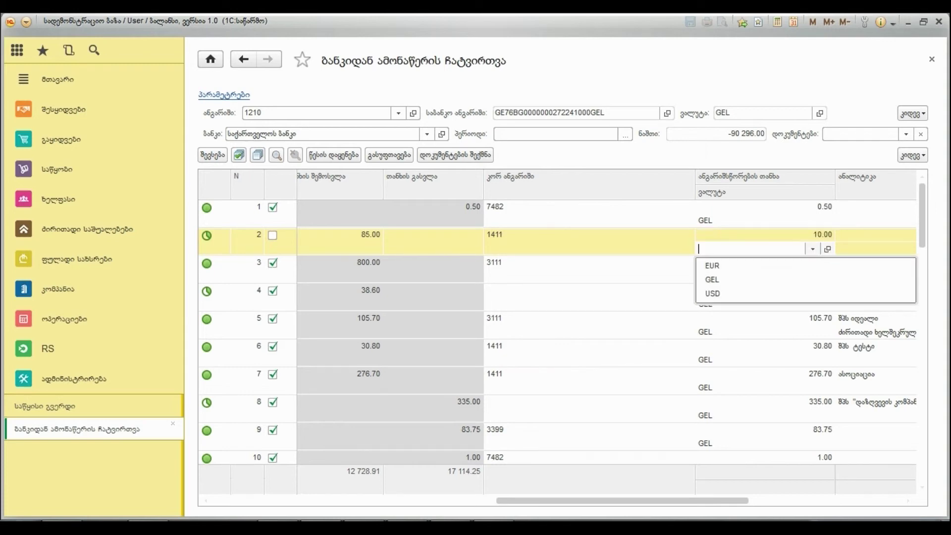
left_click(708, 279)
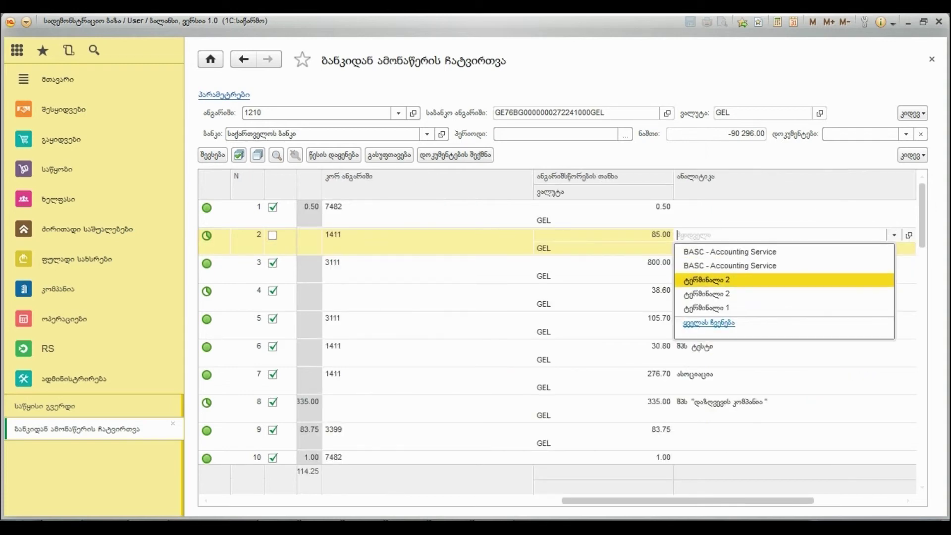
Set the ანალიტიკა of statement row 2 to BASC - Accounting Service and its operation type to მომწოდებლისთვის თანხის გადახდა.
key("Up")
key("Up")
key("Return")
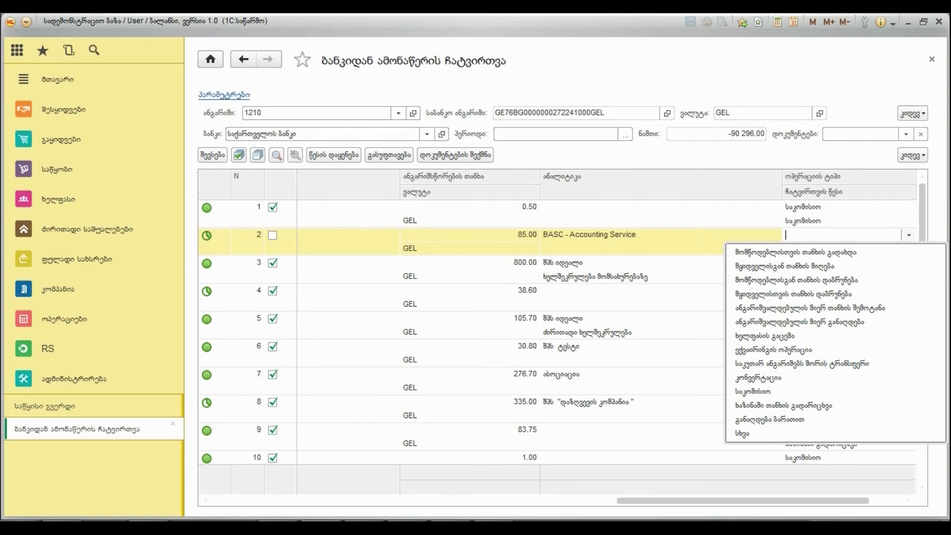
key("Down")
key("Return")
left_click(660, 296)
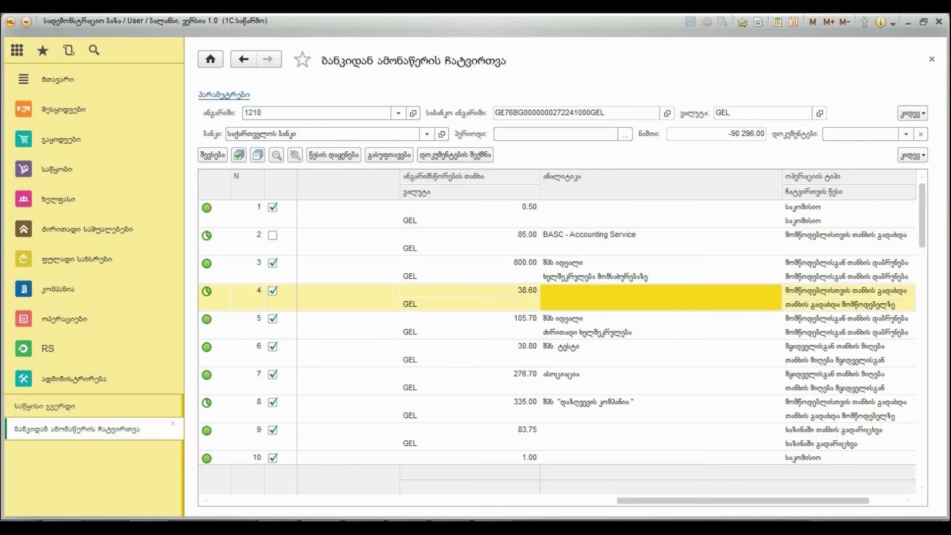
Complete statement row 2 in its detail form with ფსმ მუხლი საკომისიოს გადახდა and ფილიალი Main Office.
left_click(848, 247)
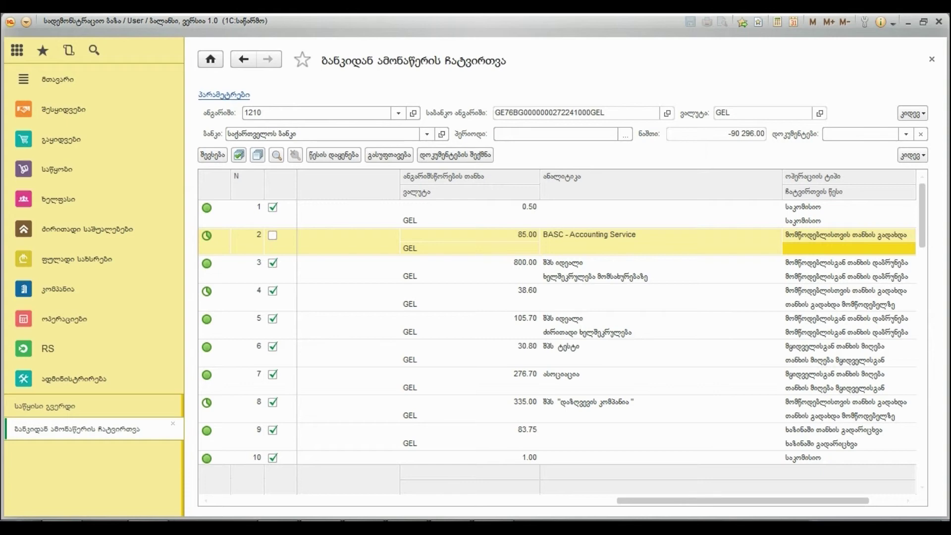
left_click_drag(742, 500, 775, 500)
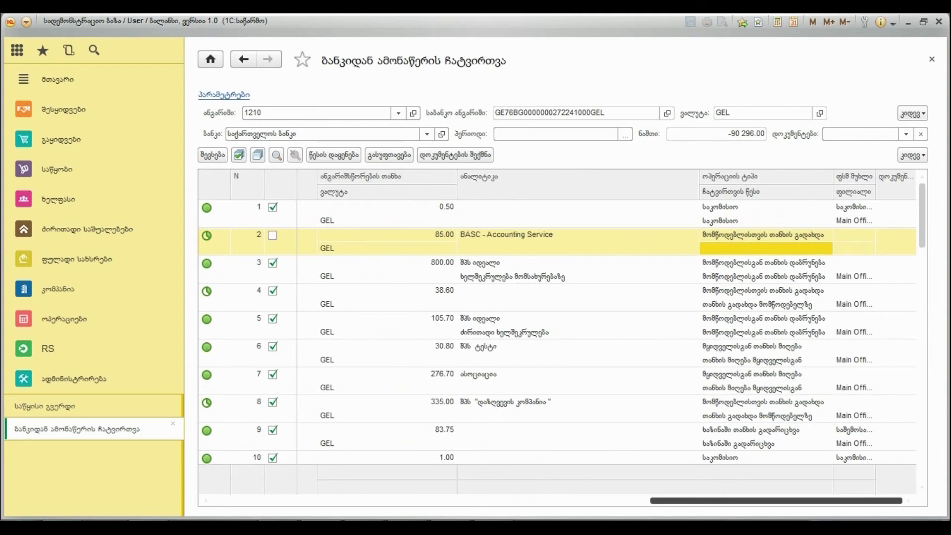
scroll(556, 332, "left", 3)
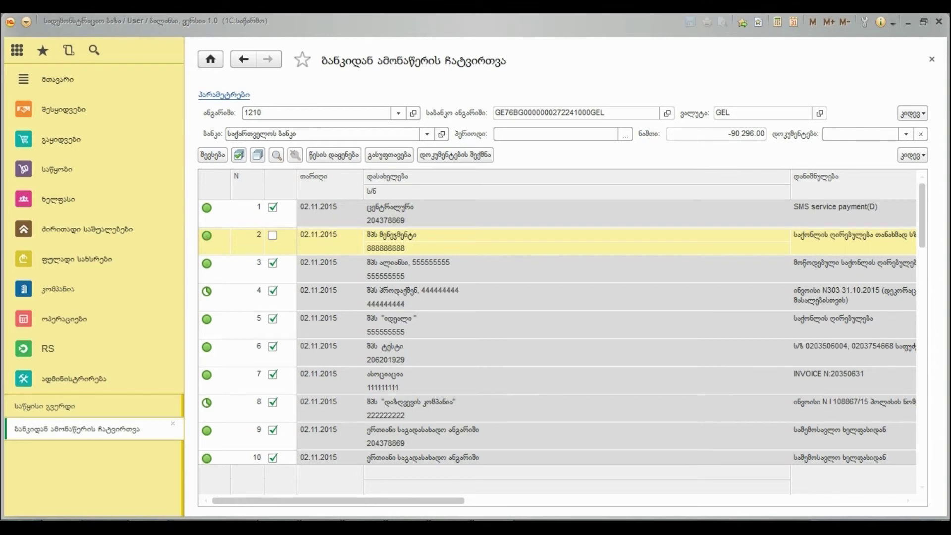
double_click(415, 235)
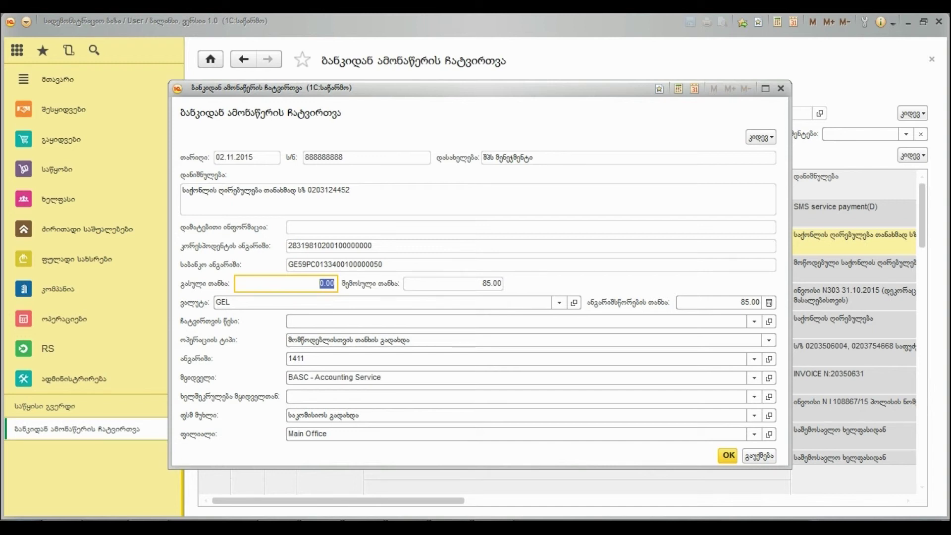
left_click(727, 455)
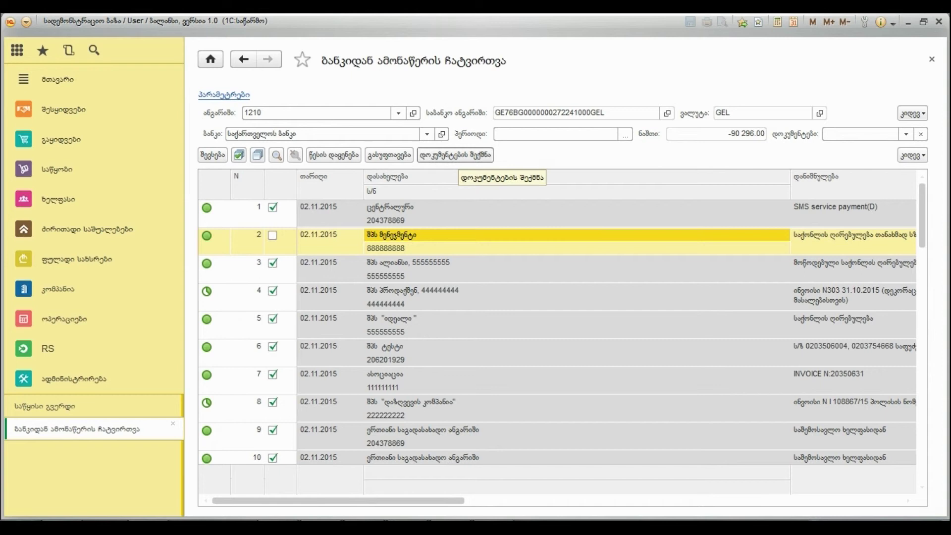
Create the documents for the checked statement rows, and read through the resulting messages before dismissing them.
left_click(455, 155)
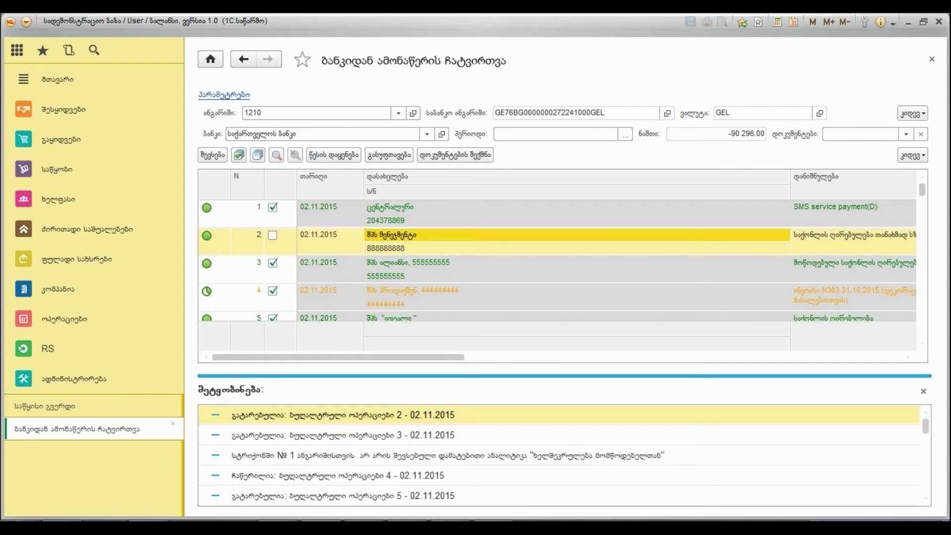
left_click(343, 435)
left_click(343, 455)
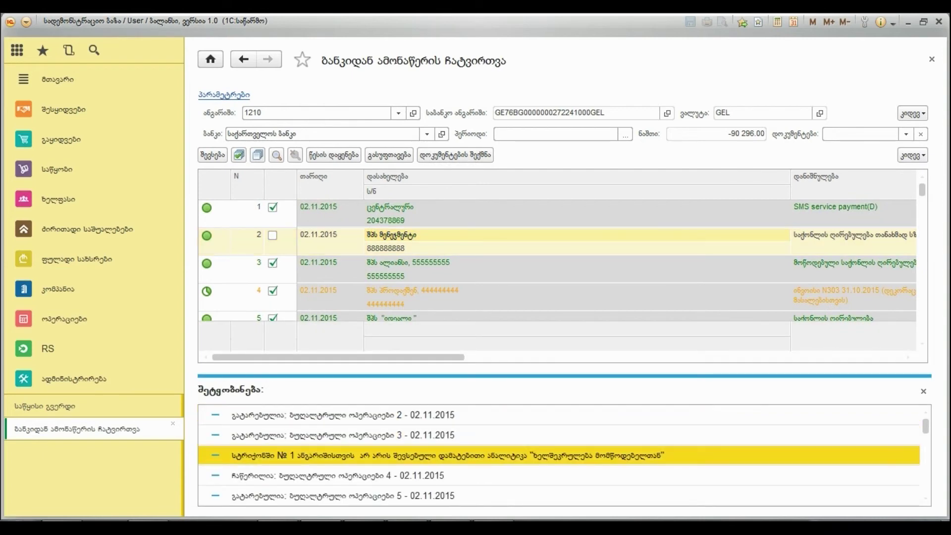
left_click(342, 475)
left_click(342, 495)
scroll(342, 455, "down", 1)
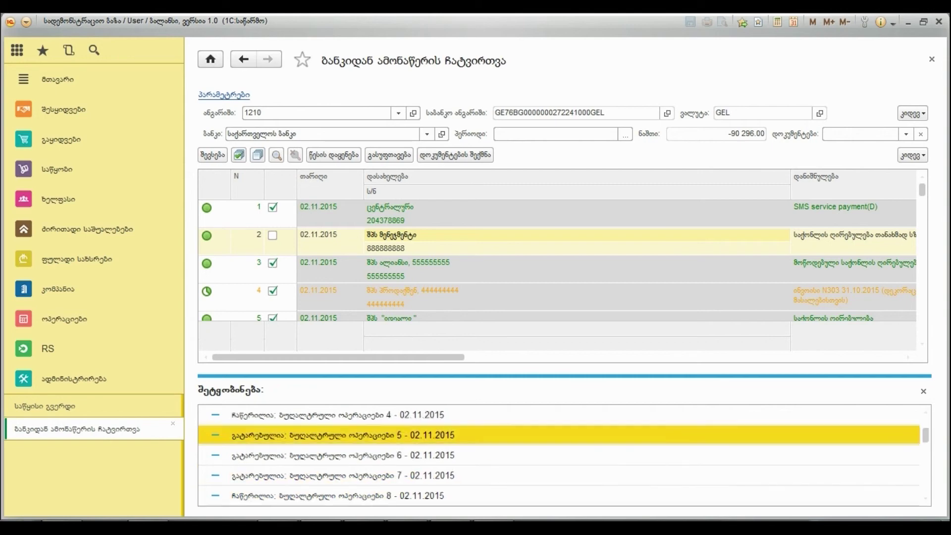
left_click(343, 455)
left_click(342, 474)
left_click(343, 496)
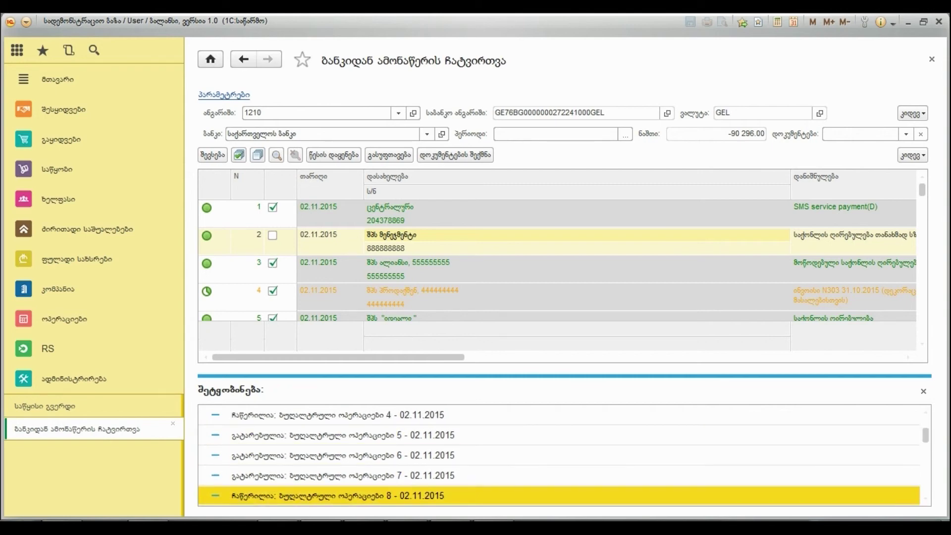
scroll(342, 455, "down", 6)
left_click_drag(925, 485, 924, 396)
left_click(923, 391)
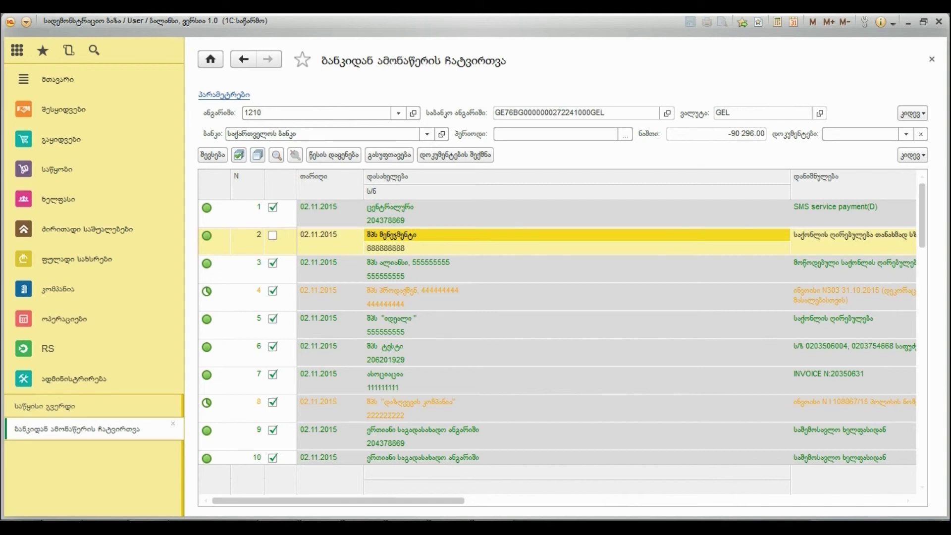
Examine the green statement rows 1, 3, 5, 6, 7, 9 and 10, whose documents were posted.
left_click(389, 206)
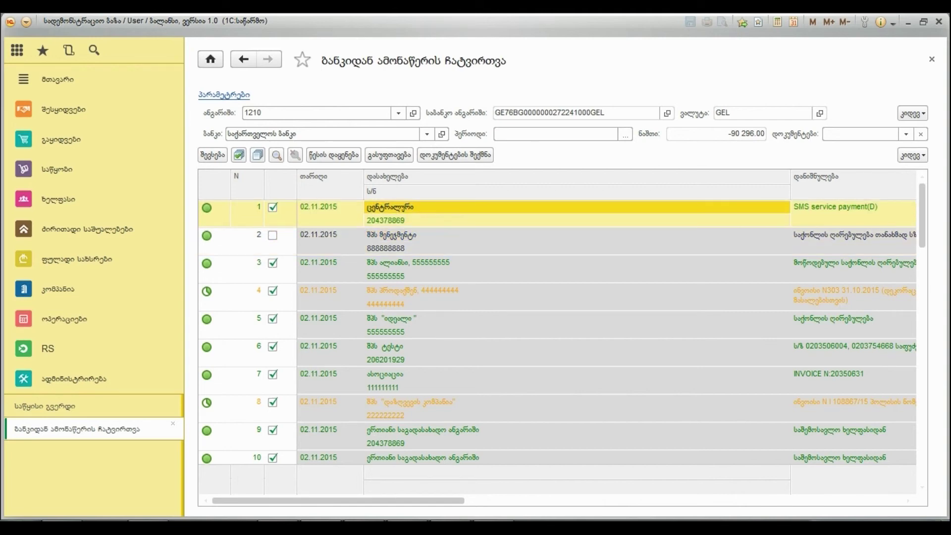
left_click(407, 262)
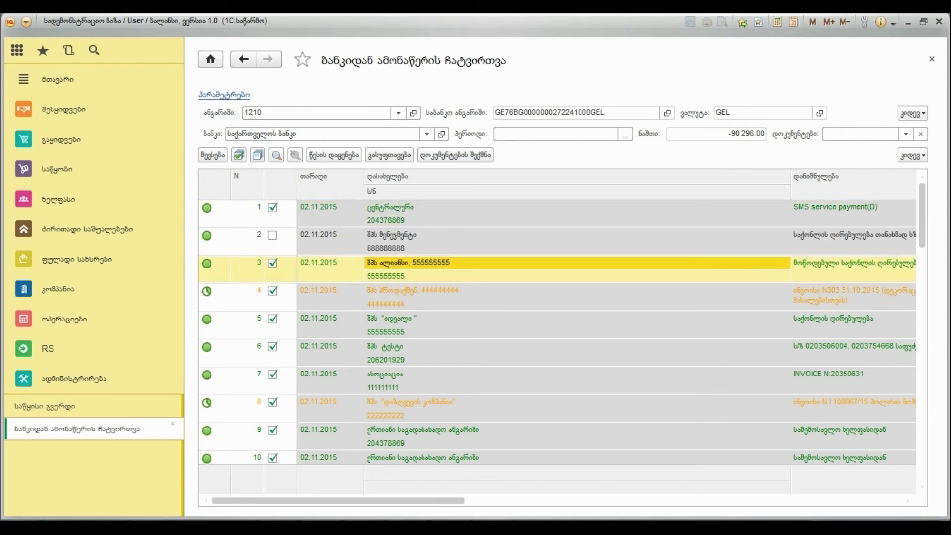
left_click(390, 318)
left_click(389, 359)
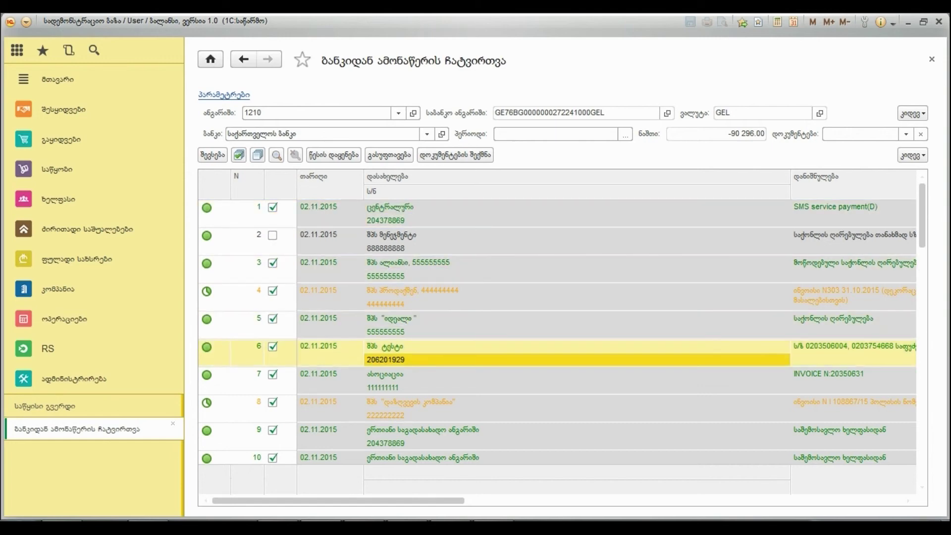
left_click(385, 373)
left_click(422, 429)
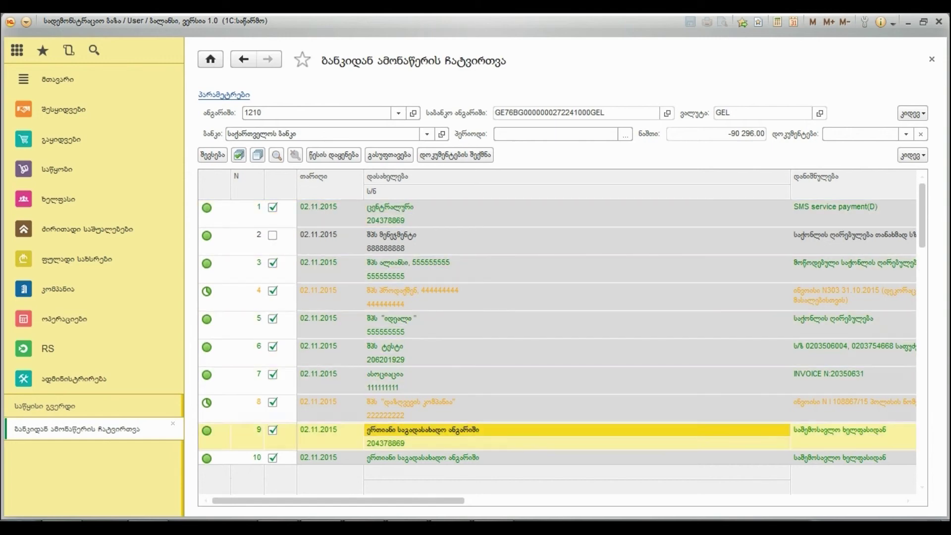
left_click(422, 457)
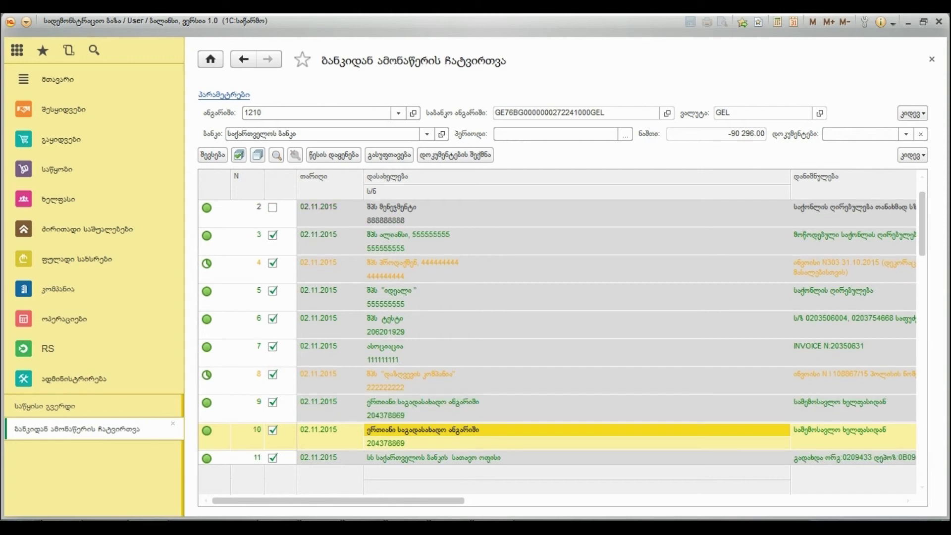
scroll(557, 331, "up", 1)
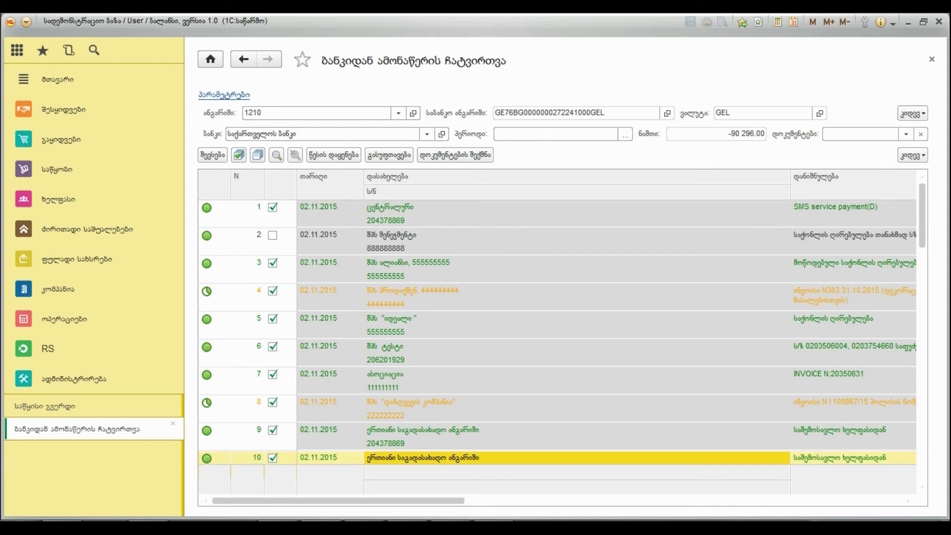
Examine the orange statement rows 4 and 8, plus rows 2 and 21, which have no document.
left_click(412, 291)
left_click(411, 402)
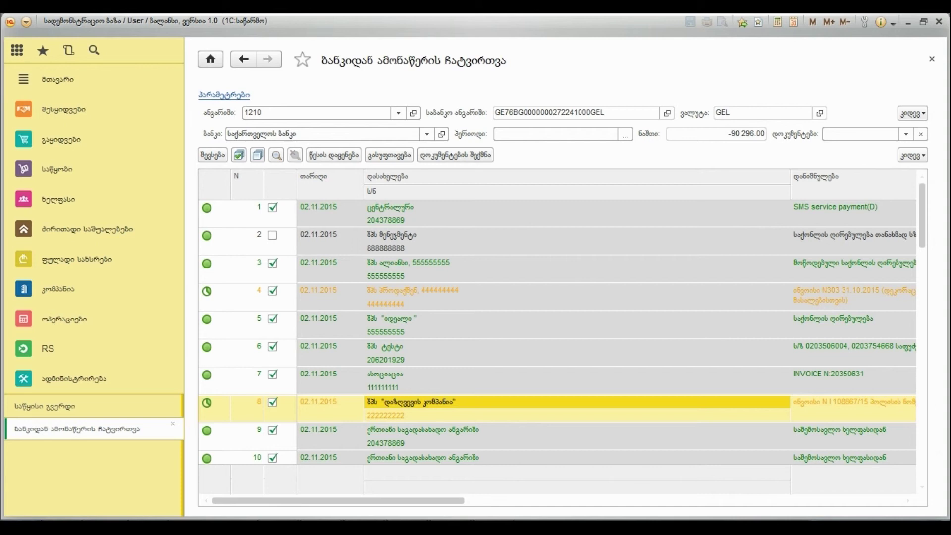
left_click_drag(376, 500, 338, 500)
left_click(754, 408)
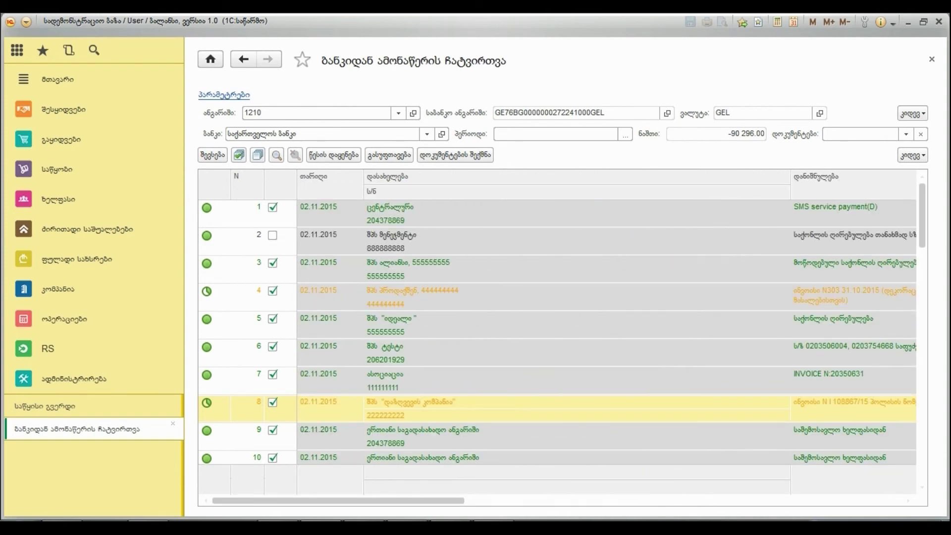
left_click(329, 241)
scroll(557, 331, "down", 4)
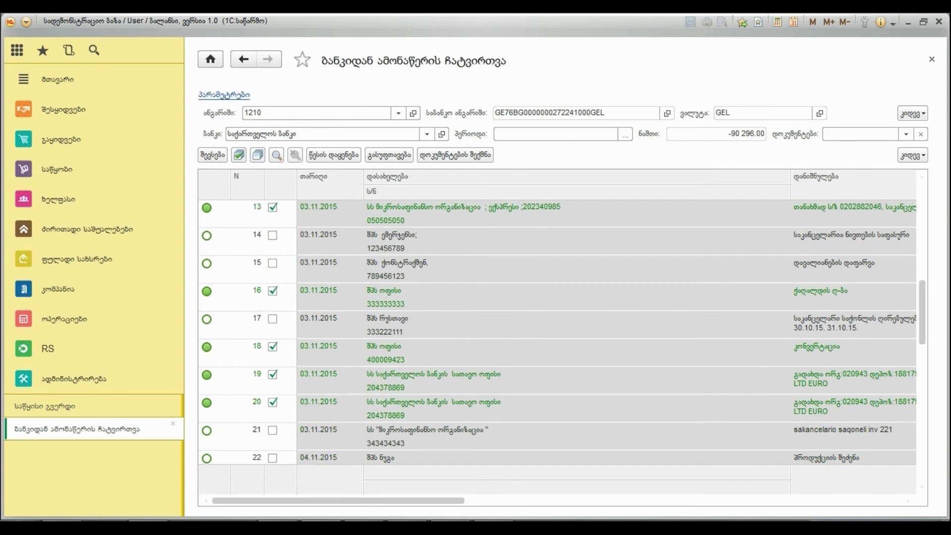
left_click(427, 429)
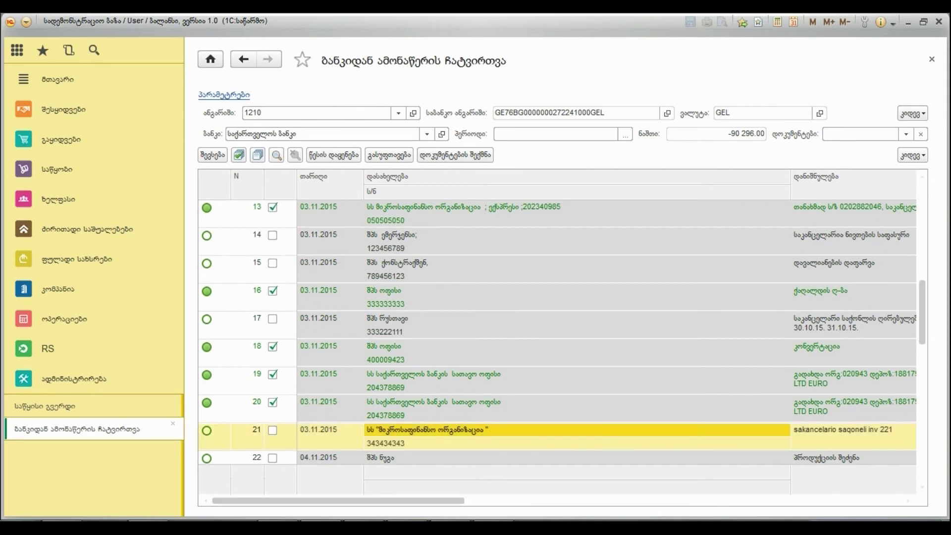
Check the დოკუმენტი column of the statement rows, and view the accounting operation created for row 18.
left_click_drag(338, 500, 776, 500)
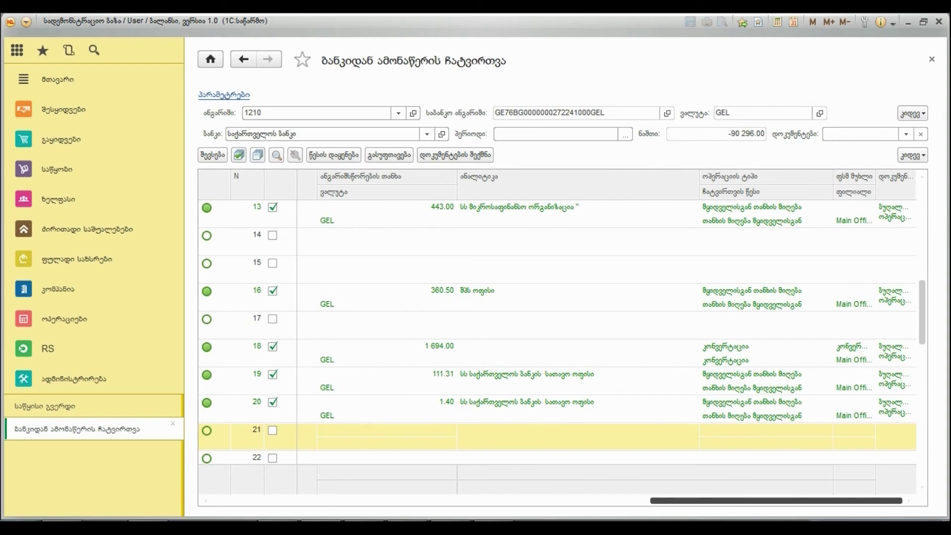
scroll(557, 331, "left", 10)
scroll(557, 331, "right", 10)
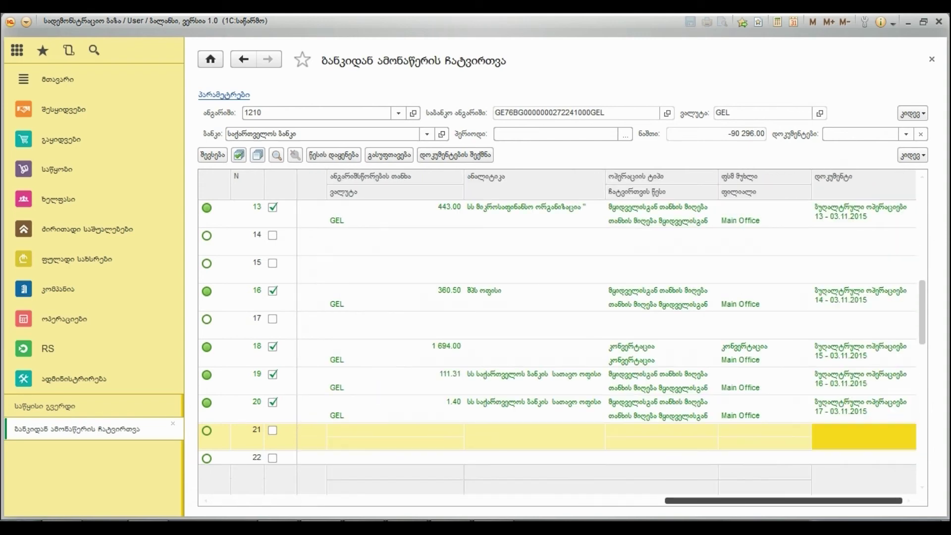
left_click(862, 213)
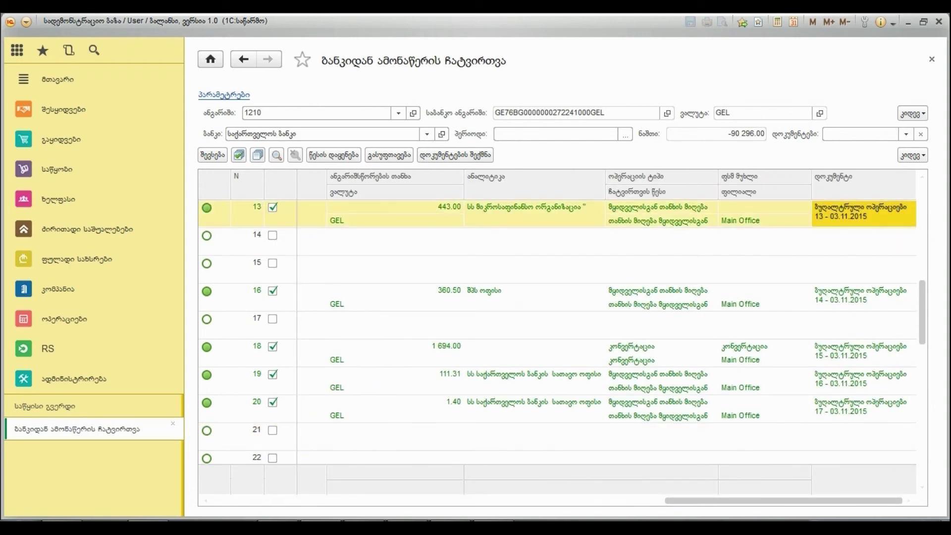
left_click(862, 295)
double_click(862, 351)
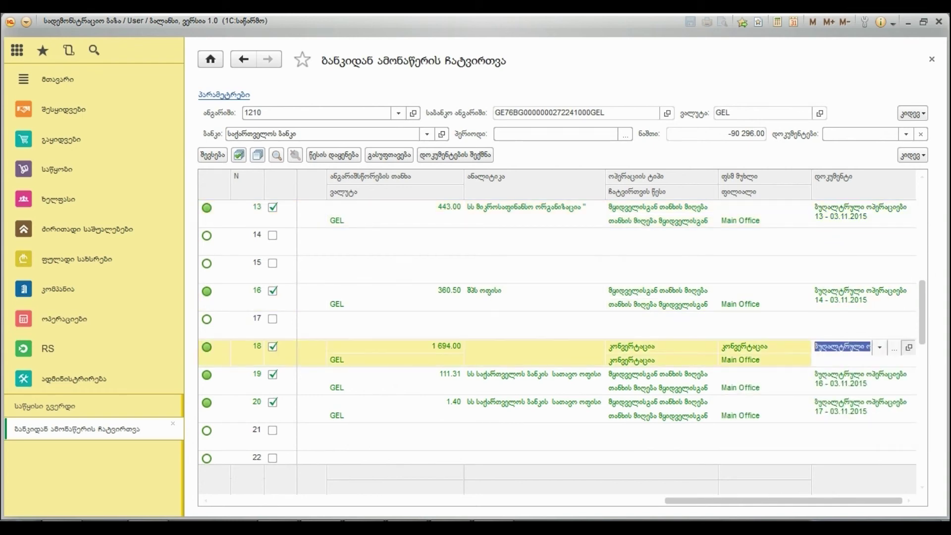
left_click(908, 347)
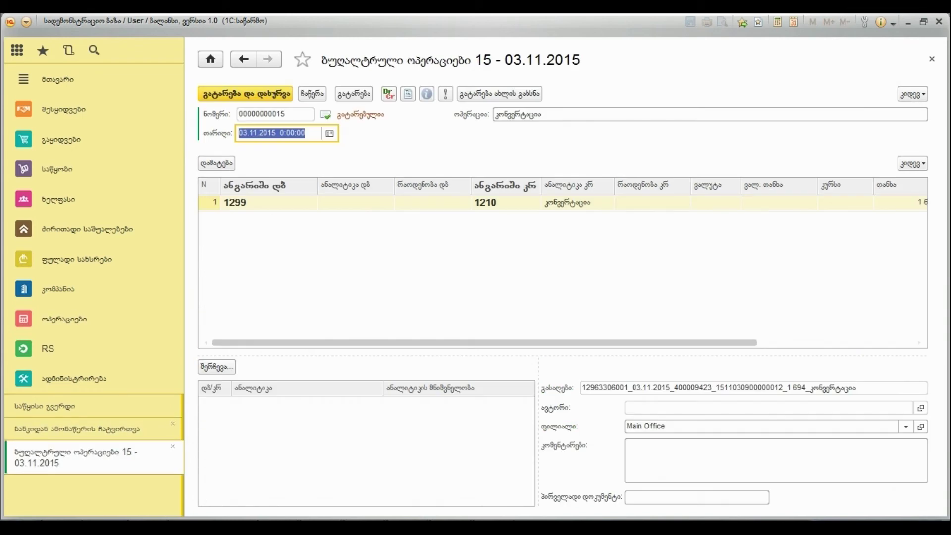
left_click(931, 59)
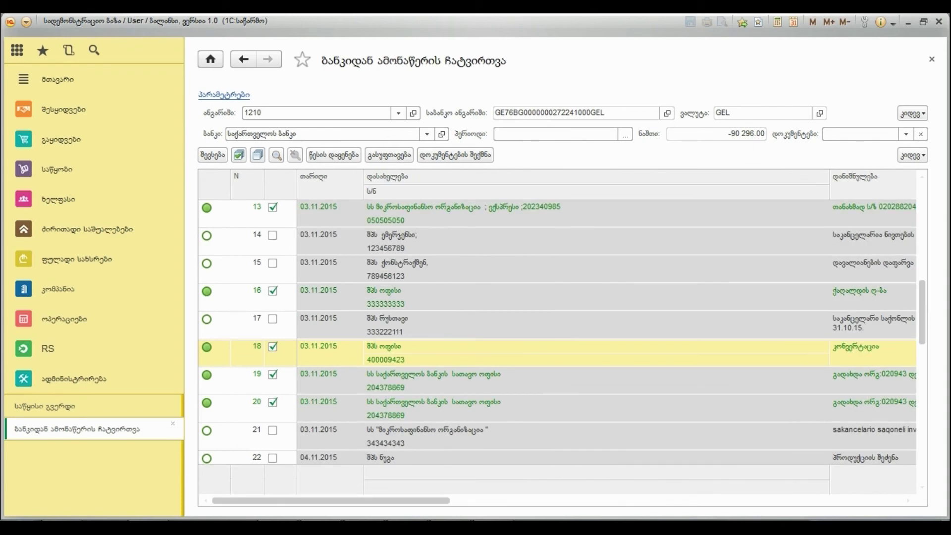
Filter the statement rows by the დოკუმენტები status გატარებული and look through them.
left_click_drag(921, 312, 921, 214)
left_click(905, 134)
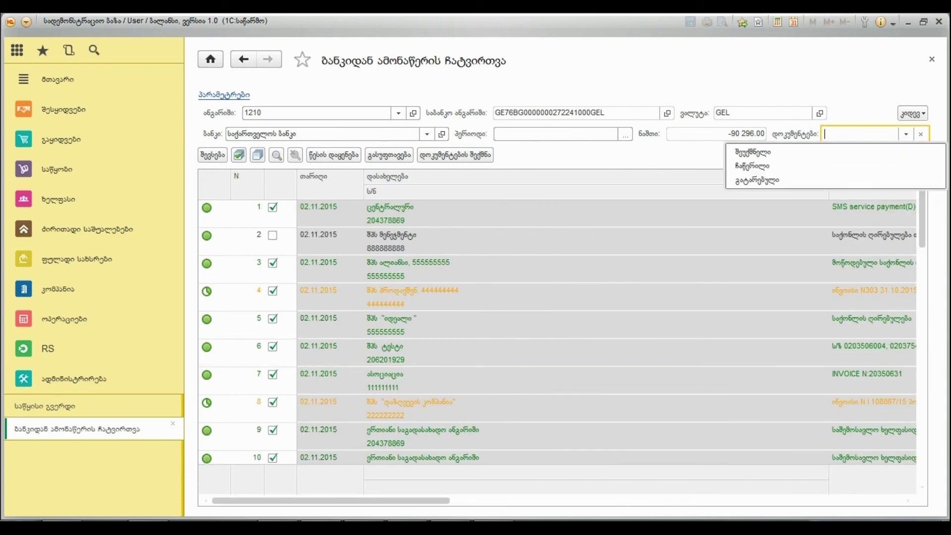
left_click(757, 180)
left_click_drag(922, 242, 921, 421)
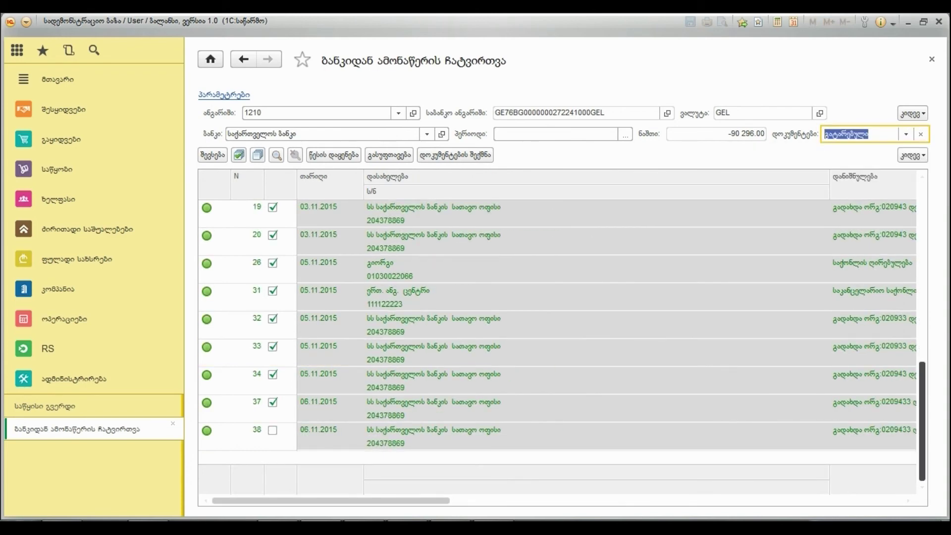
Filter the statement rows by the დოკუმენტები status ჩაწერილი, followed by შეუქმნელი.
left_click(906, 133)
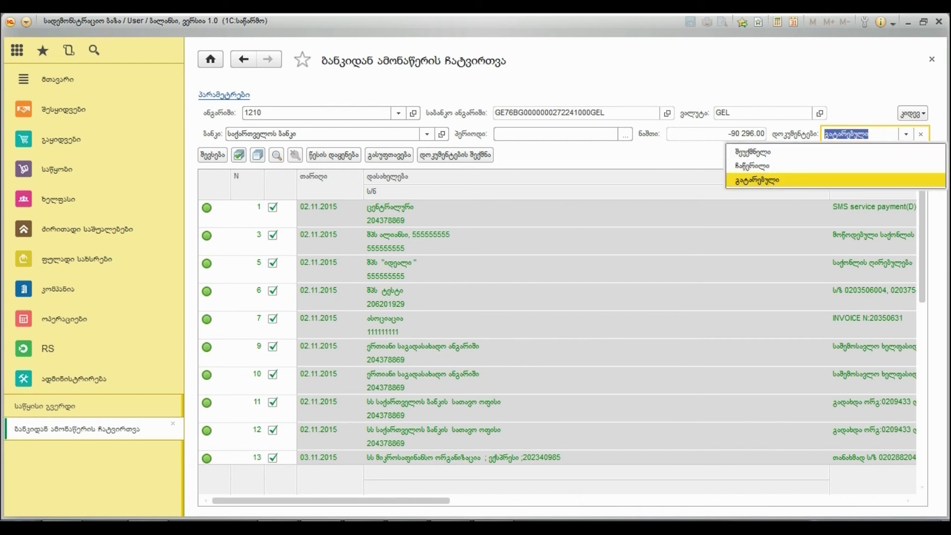
key("Return")
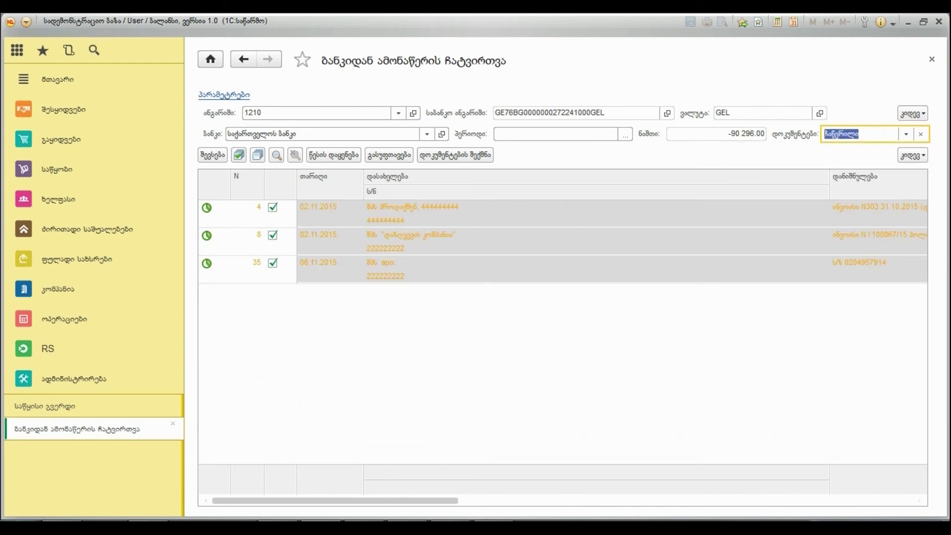
left_click(906, 133)
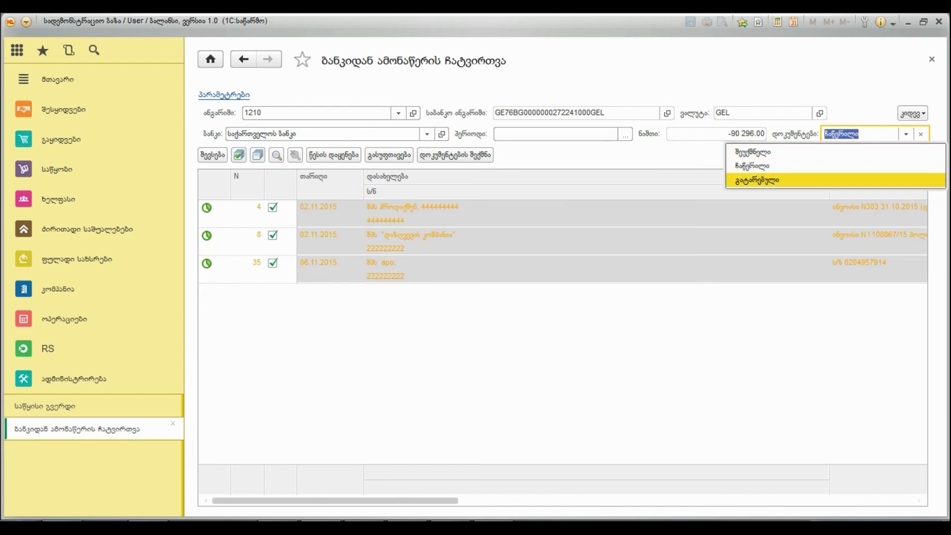
left_click(841, 150)
mouse_move(922, 275)
left_mouse_down()
mouse_move(922, 391)
mouse_move(921, 275)
left_mouse_up()
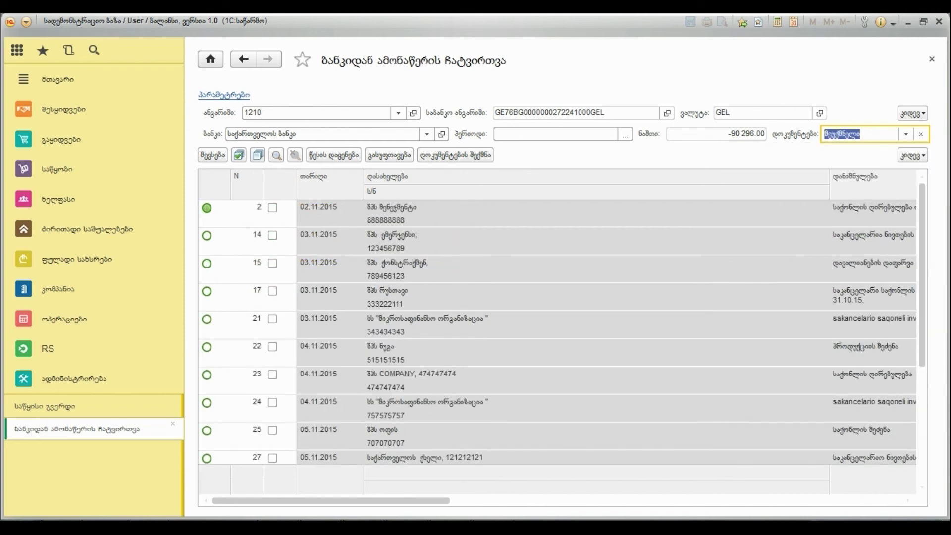
Close the bank statement loading assistant and open the ბუღალტრული ოპერაციები list.
left_click(932, 58)
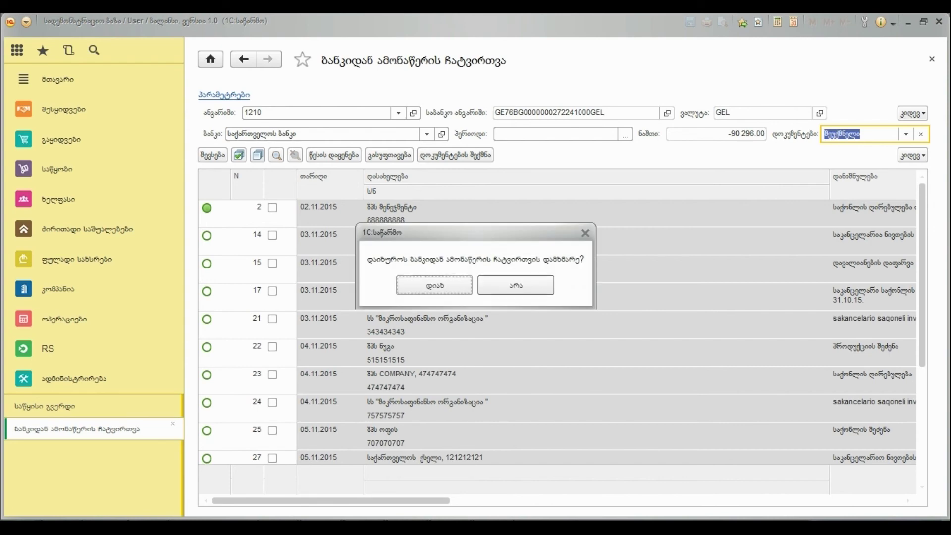
left_click(433, 285)
left_click(284, 112)
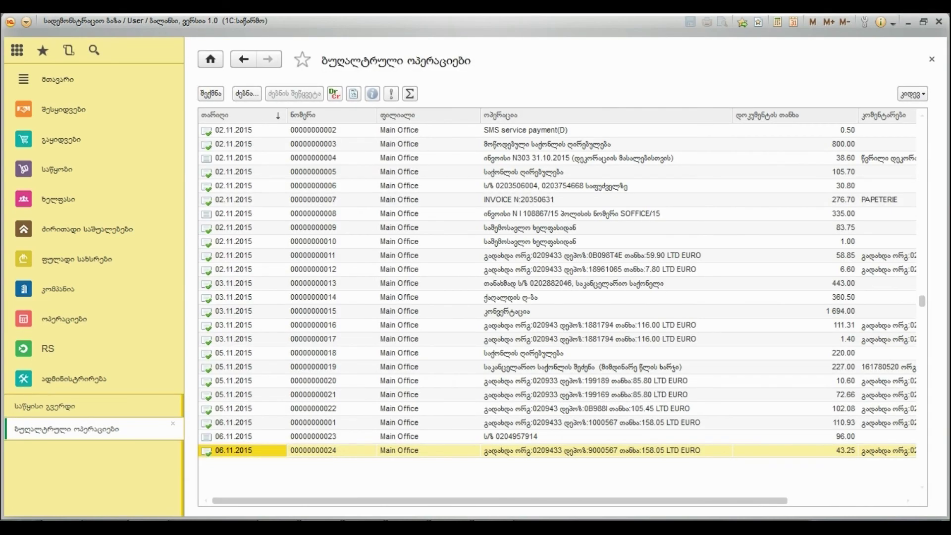
Examine the unposted operations 4, 8 and 23 in the ბუღალტრული ოპერაციები list.
mouse_move(500, 500)
left_mouse_down()
mouse_move(614, 500)
mouse_move(499, 500)
left_mouse_up()
left_click(331, 158)
left_click(242, 214)
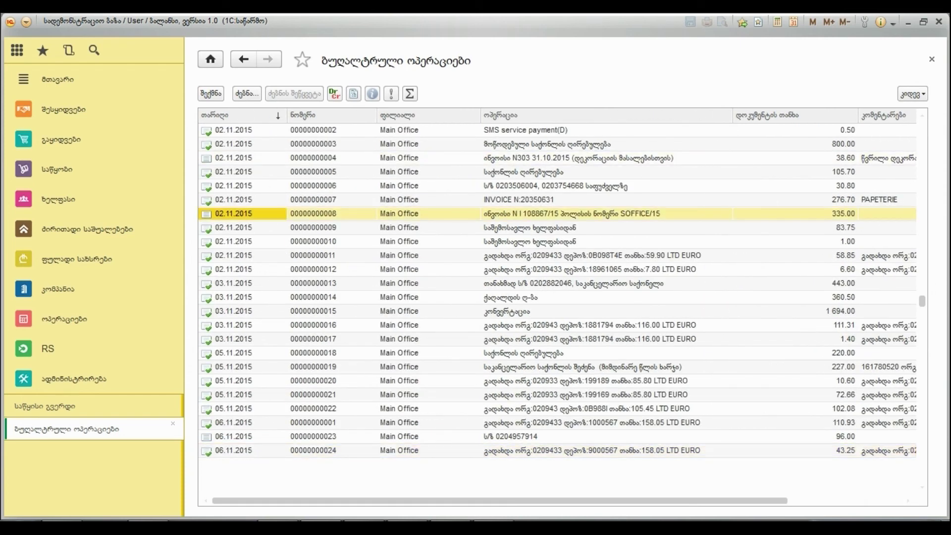
left_click(242, 436)
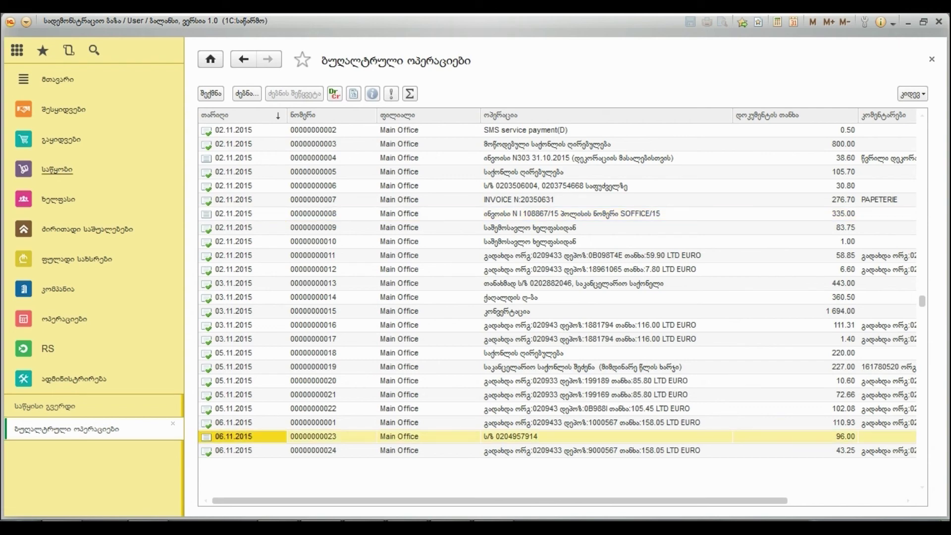
Open the ხელფასის გადახდა list and select the salary payment dated 01.03.2016.
left_click(58, 199)
left_click(254, 130)
left_click(254, 130)
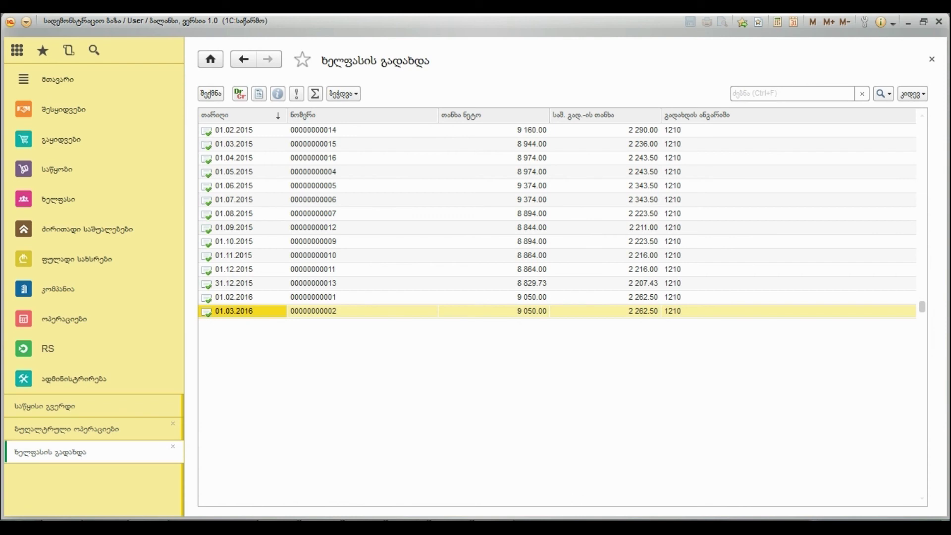
left_click(362, 311)
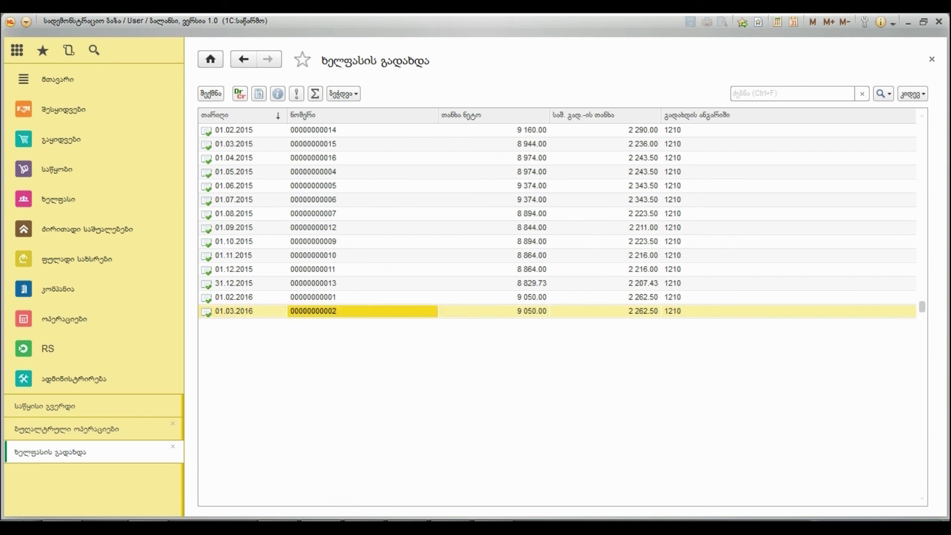